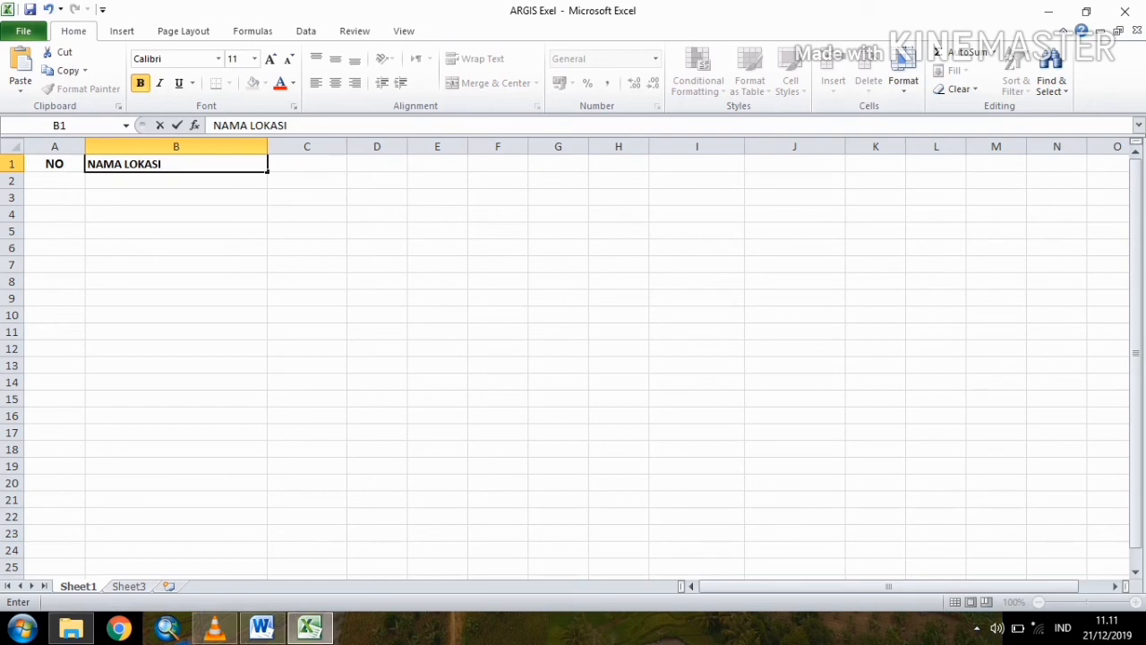
Enter the column headers DX, MX and SX in cells C1 to E1, beside NAMA LOKASI
key(Tab)
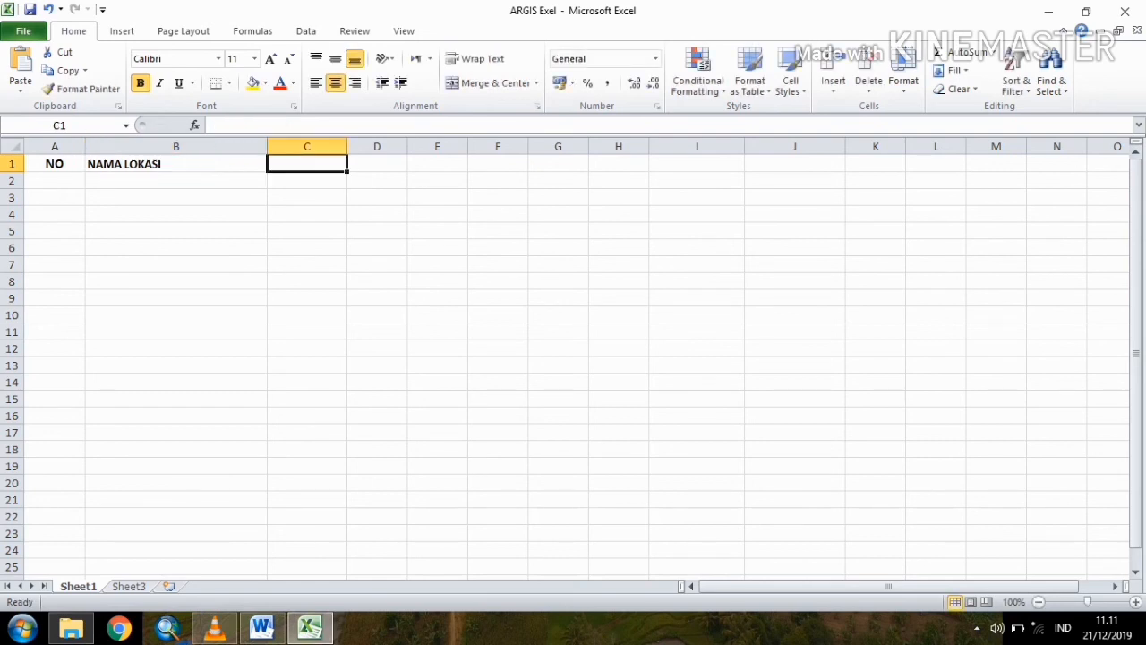
text(DX)
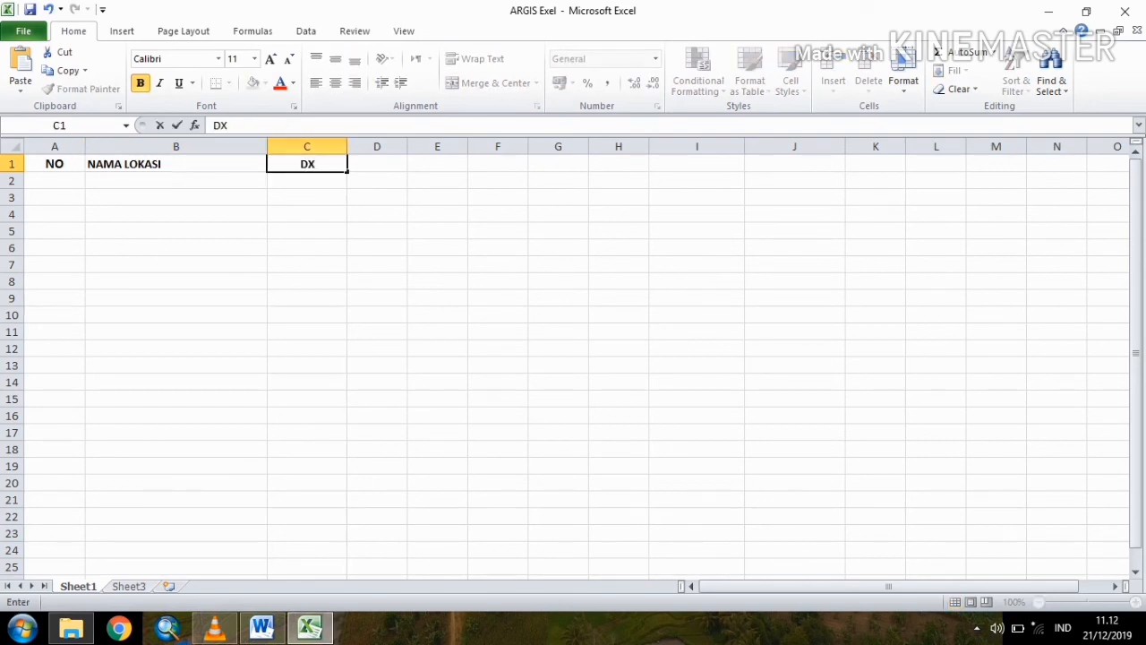
key(Tab)
text(M)
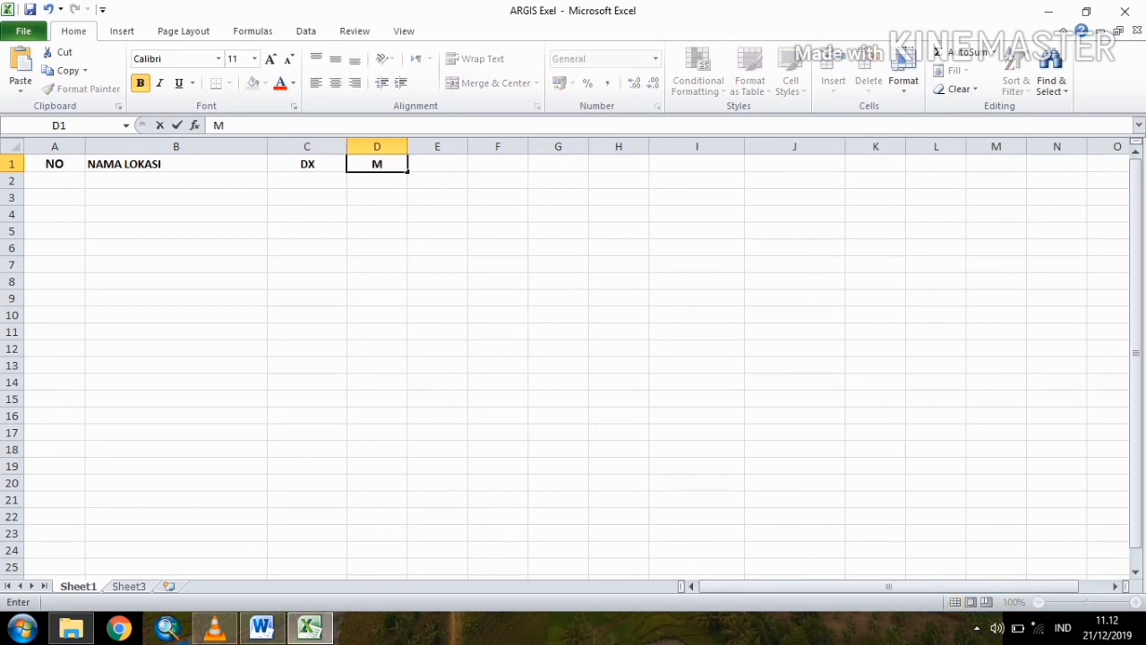
text(X)
key(Tab)
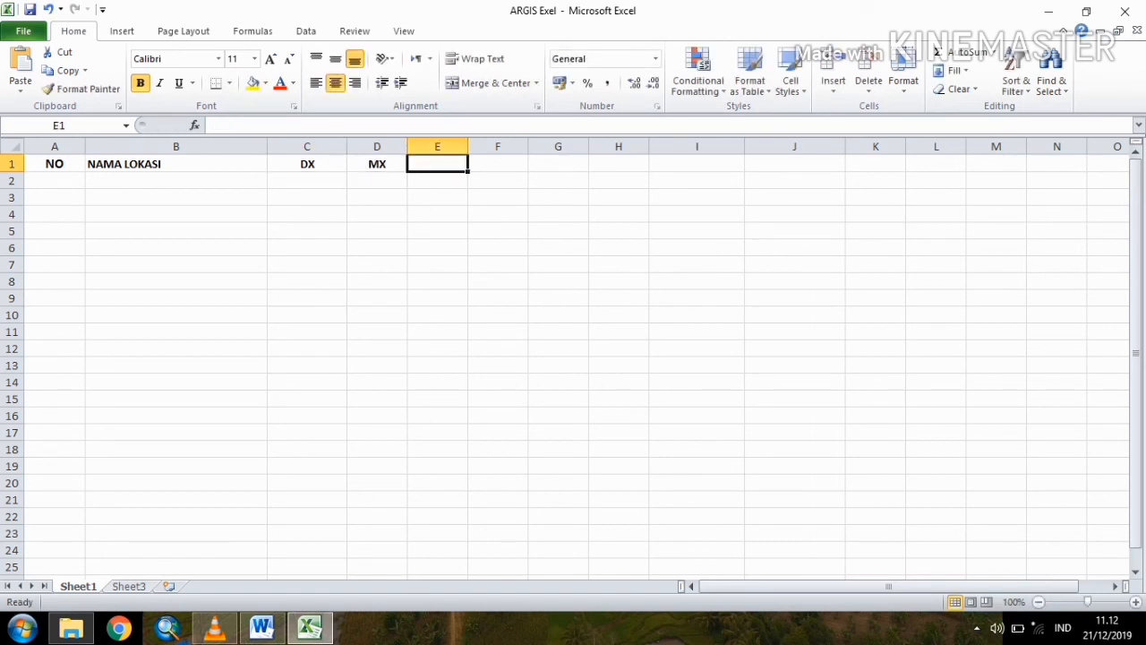
text(S)
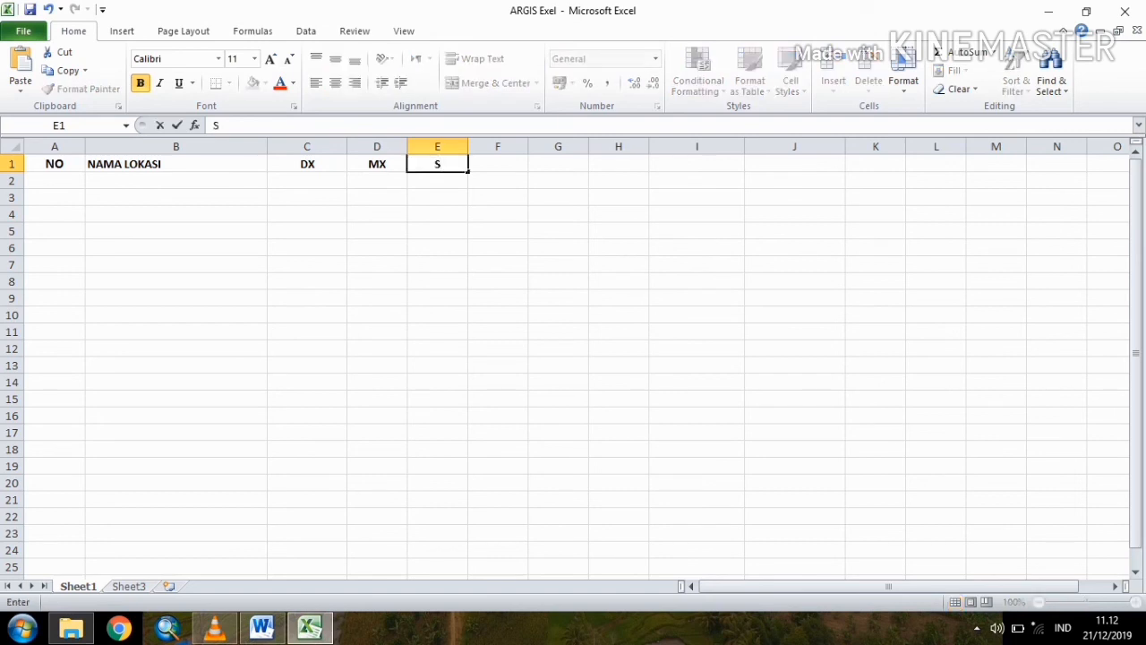
text(X)
key(Tab)
Enter the column headers DY, MY and SY in cells F1 to H1
text(DY)
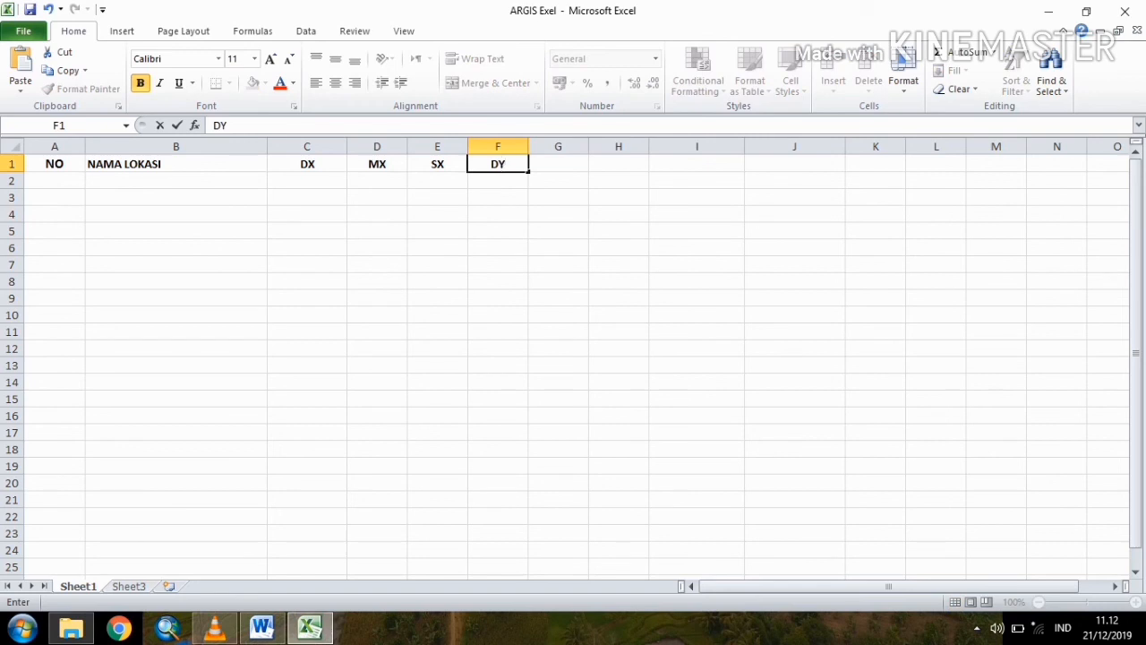
key(Tab)
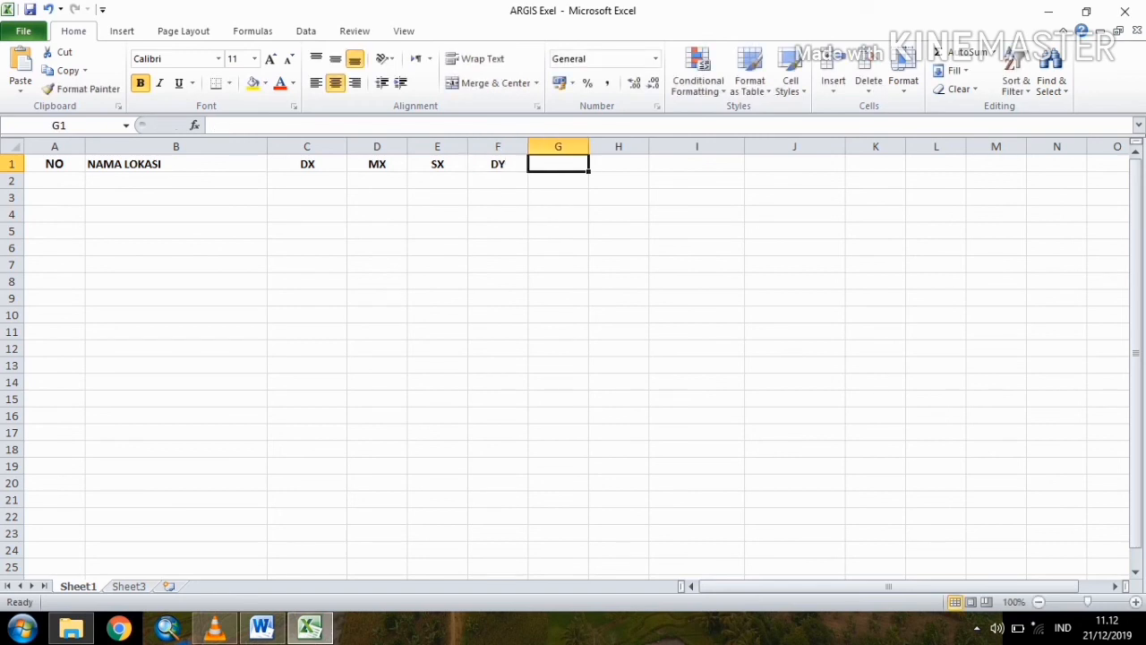
text(MY)
key(Tab)
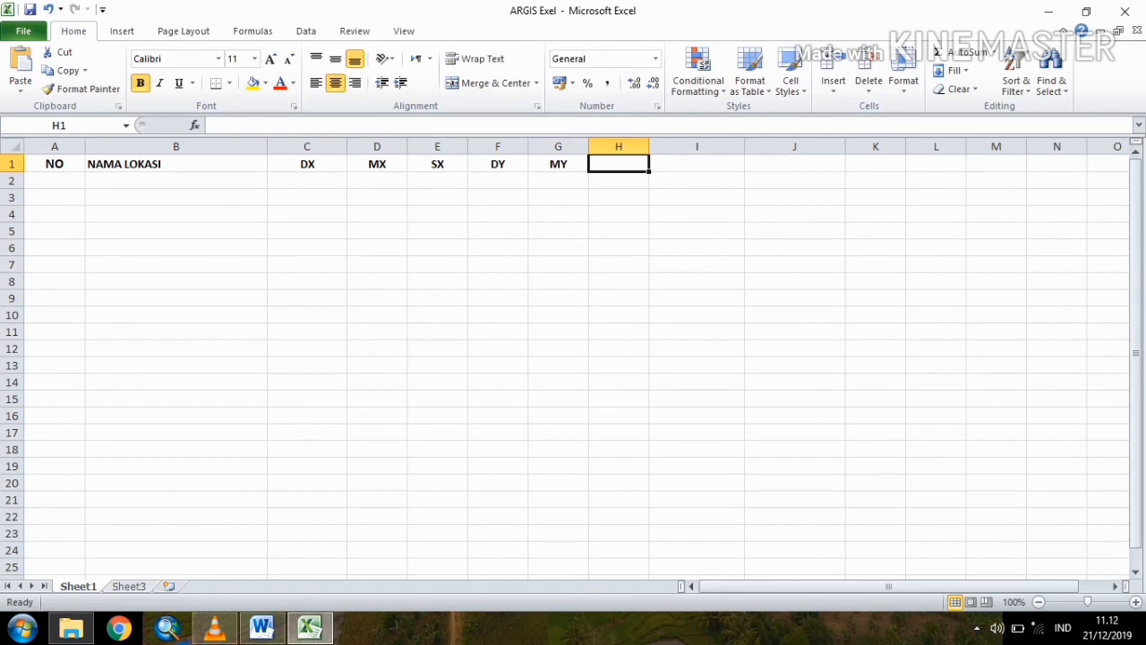
text(SY)
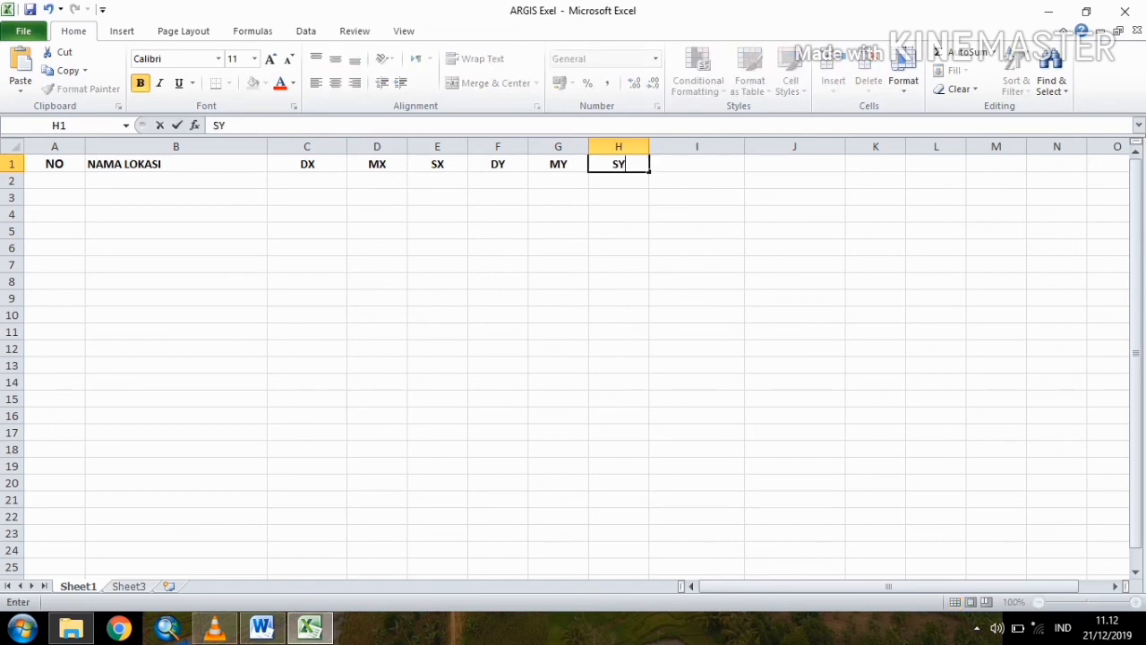
key(Tab)
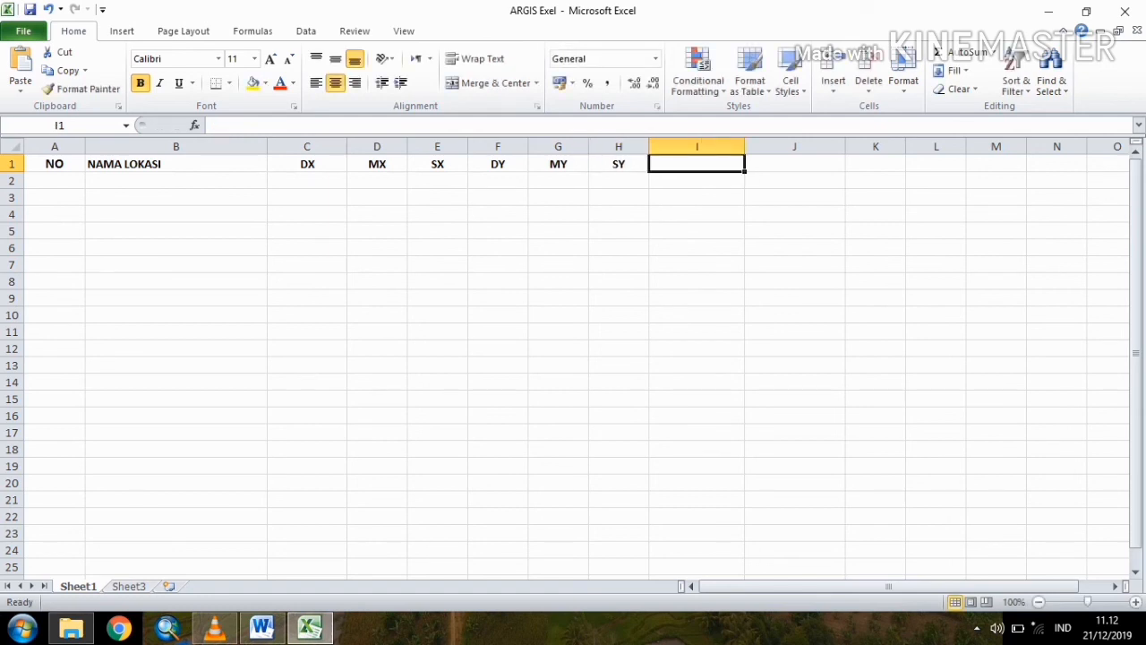
Add the column headers X in I1 and Y in J1 to complete the header row
text(X)
key(Tab)
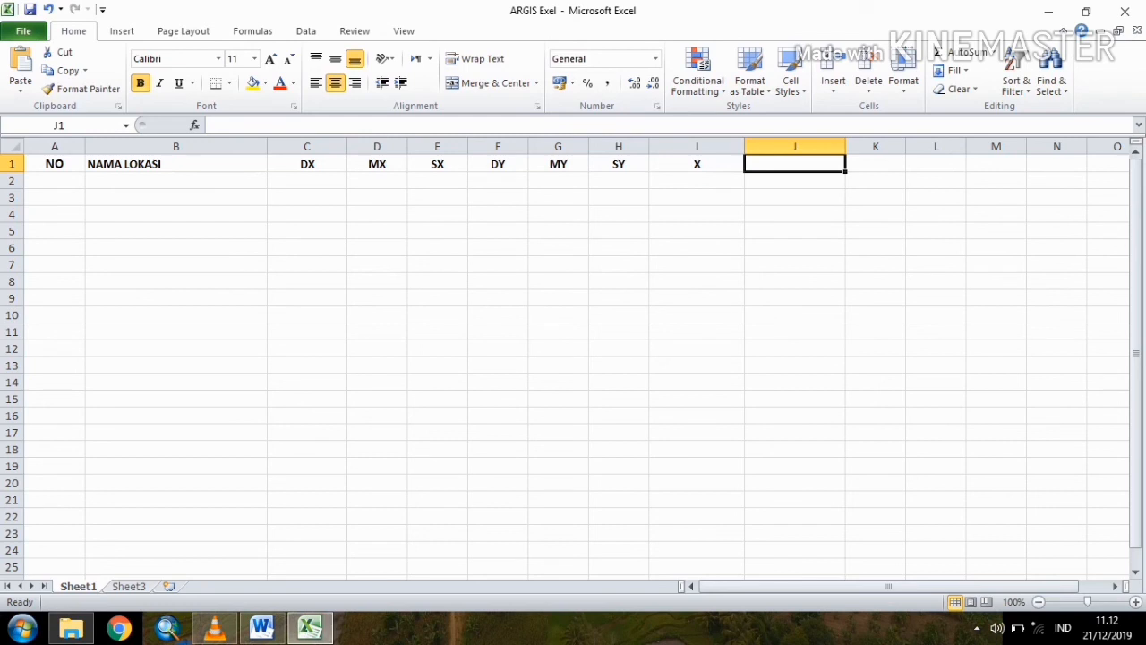
text(Y)
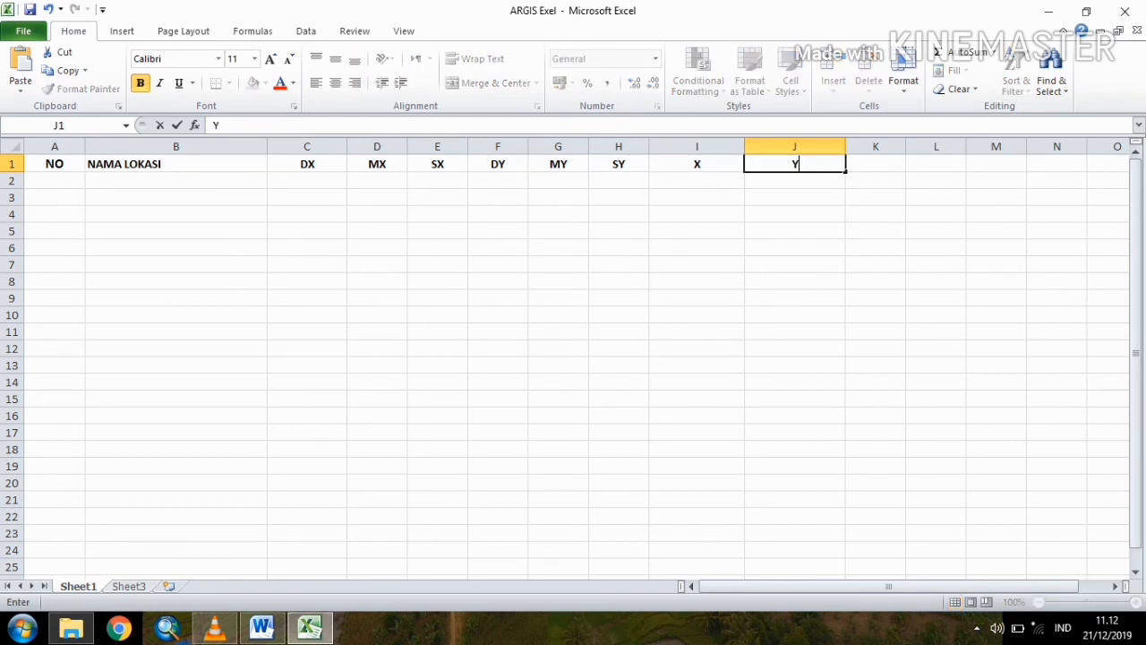
key(Tab)
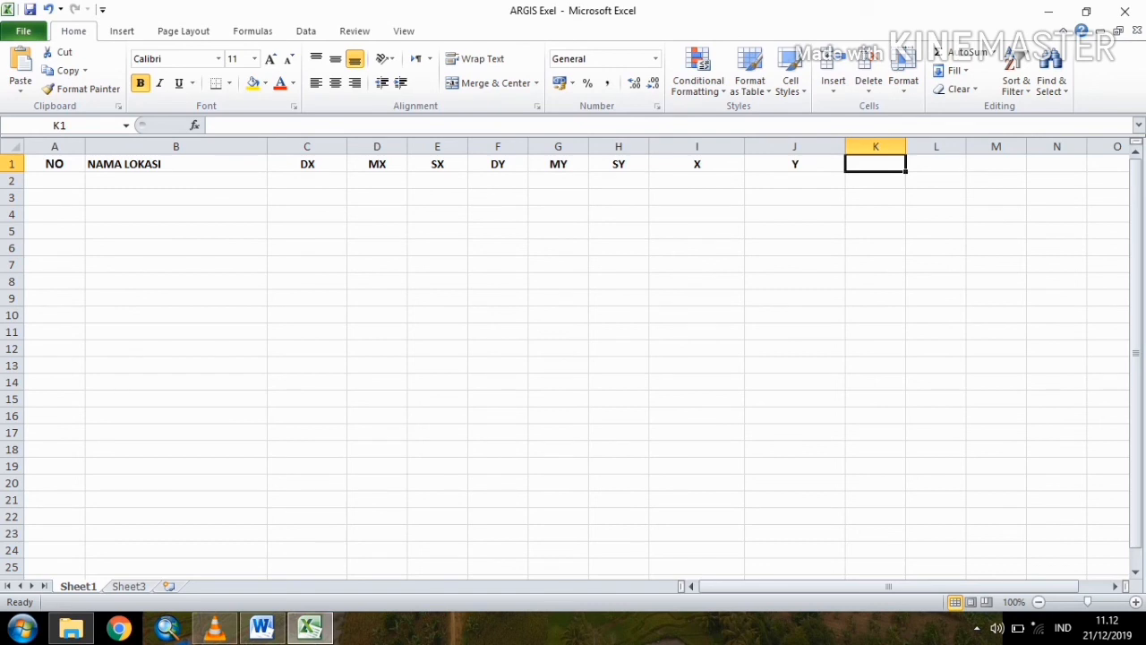
key(Return)
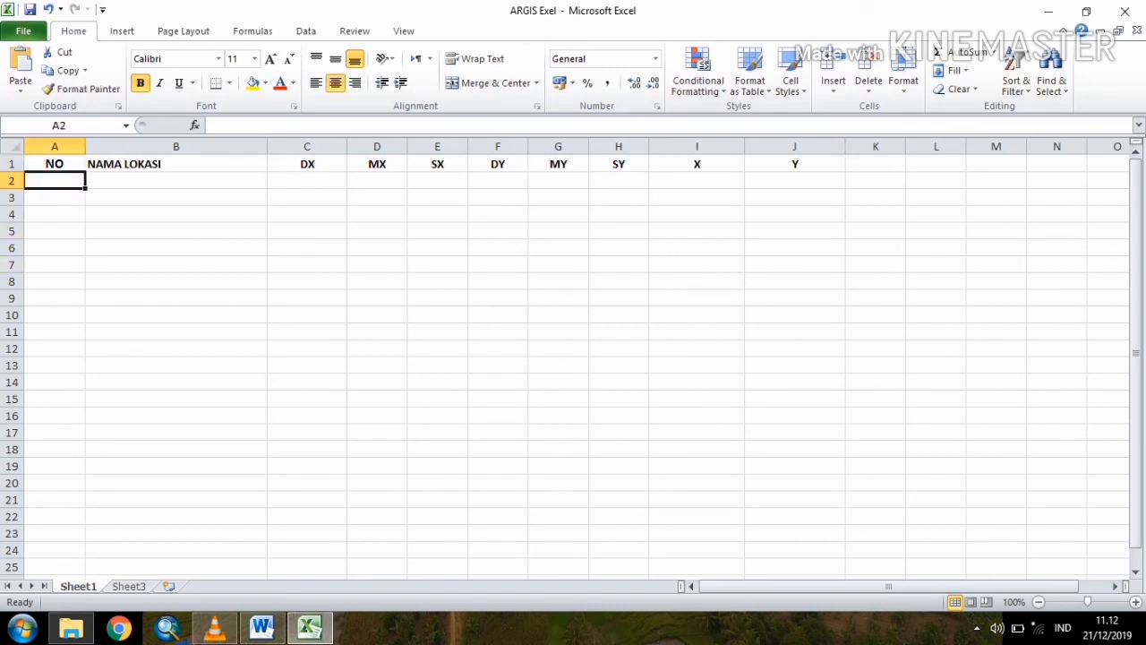
Start the first data row with number 1 in A2 and location name P0 in B2
text(1)
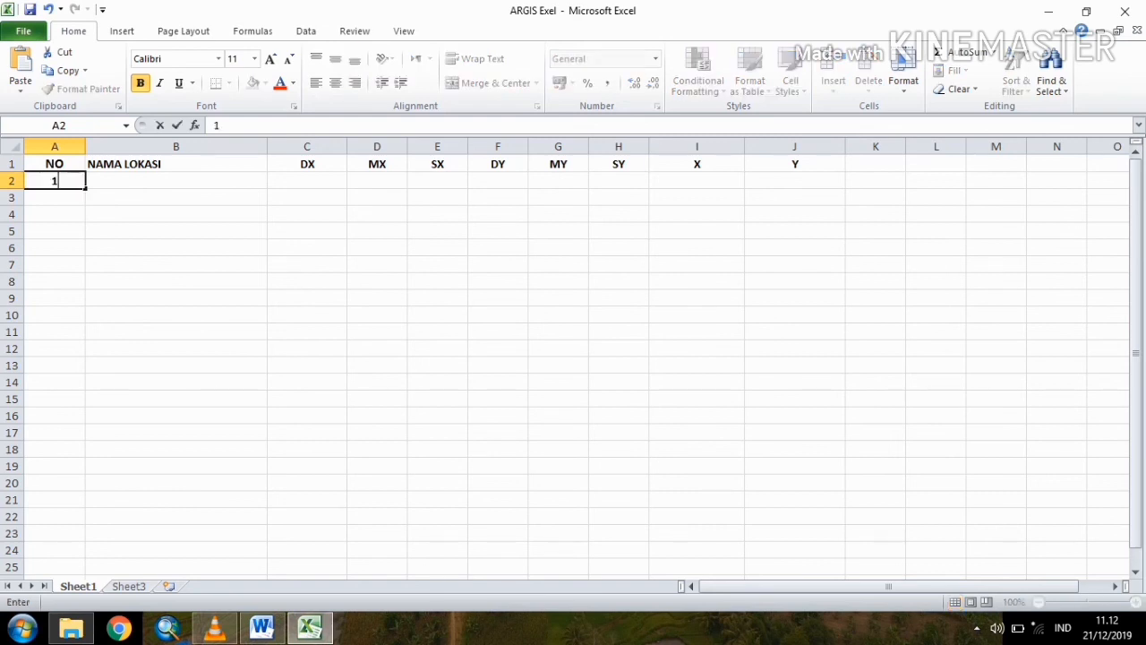
key(Tab)
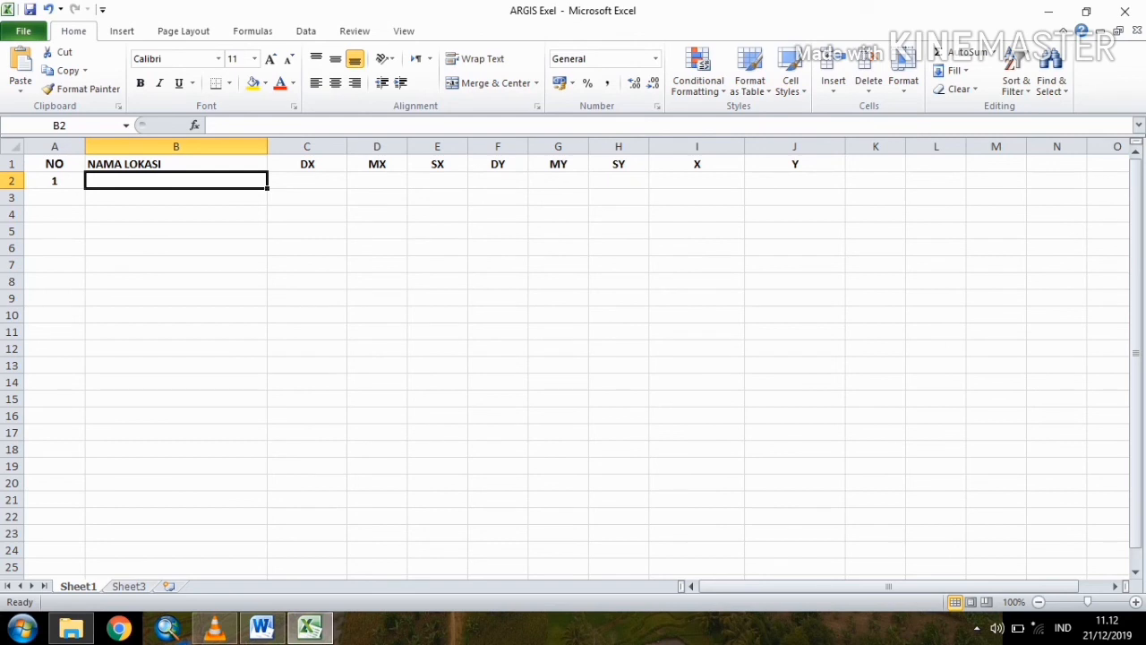
text(p)
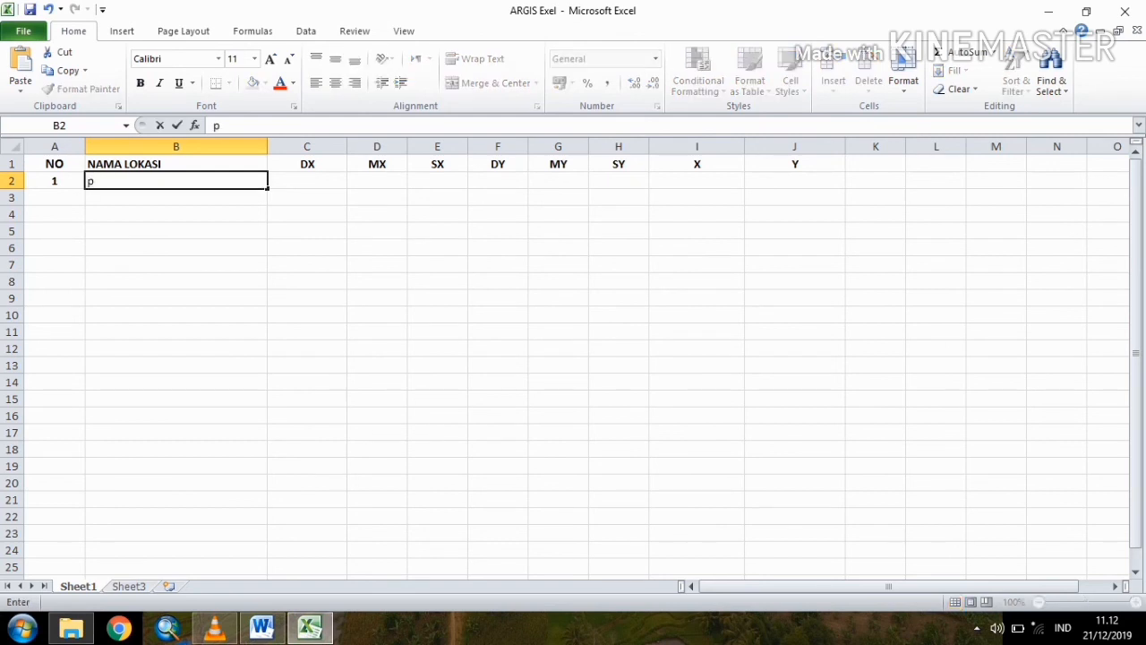
key(BackSpace)
text(P0)
key(Tab)
Enter the DX, MX and SX values 97, 59 and 7,4 for location P0 in row 2
text(97)
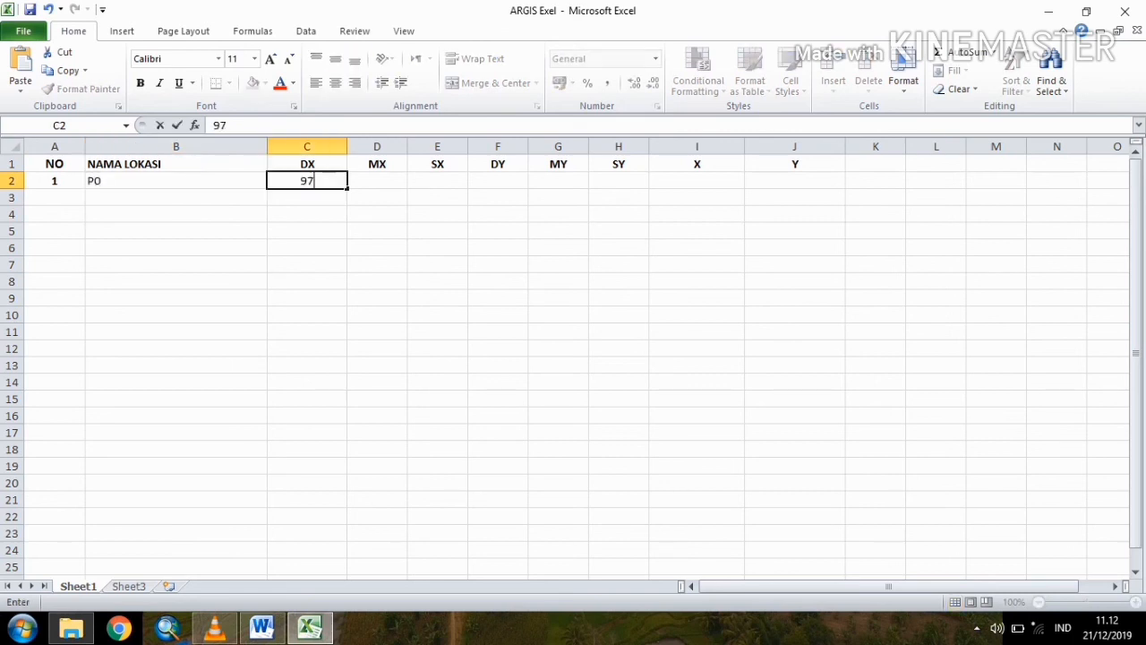
key(Tab)
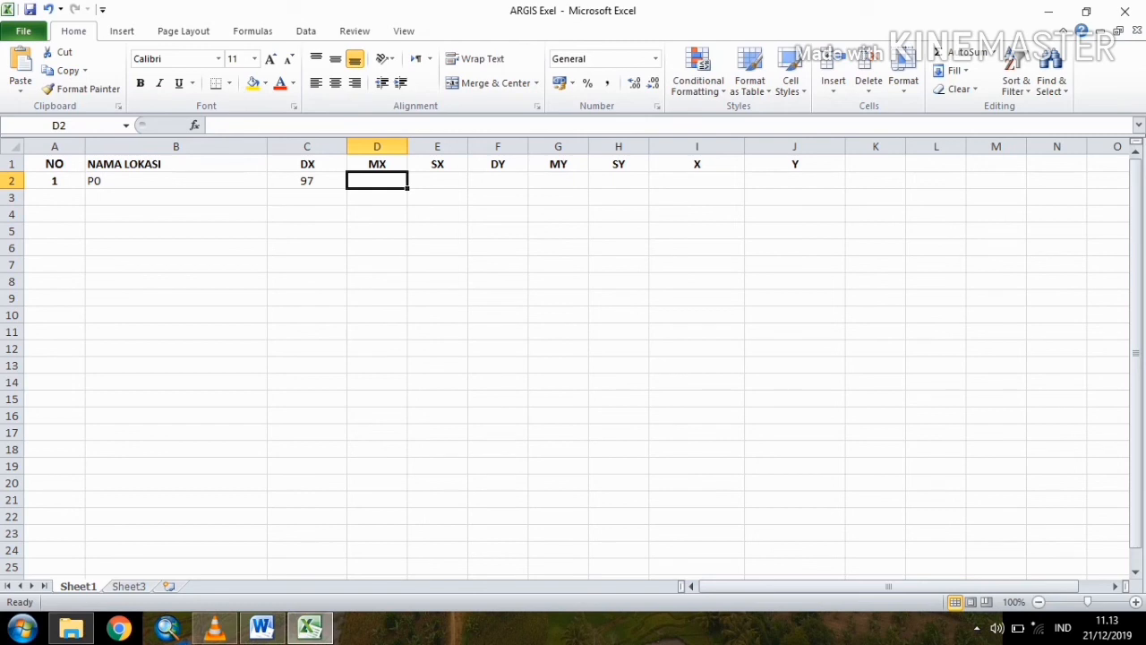
text(59)
key(Tab)
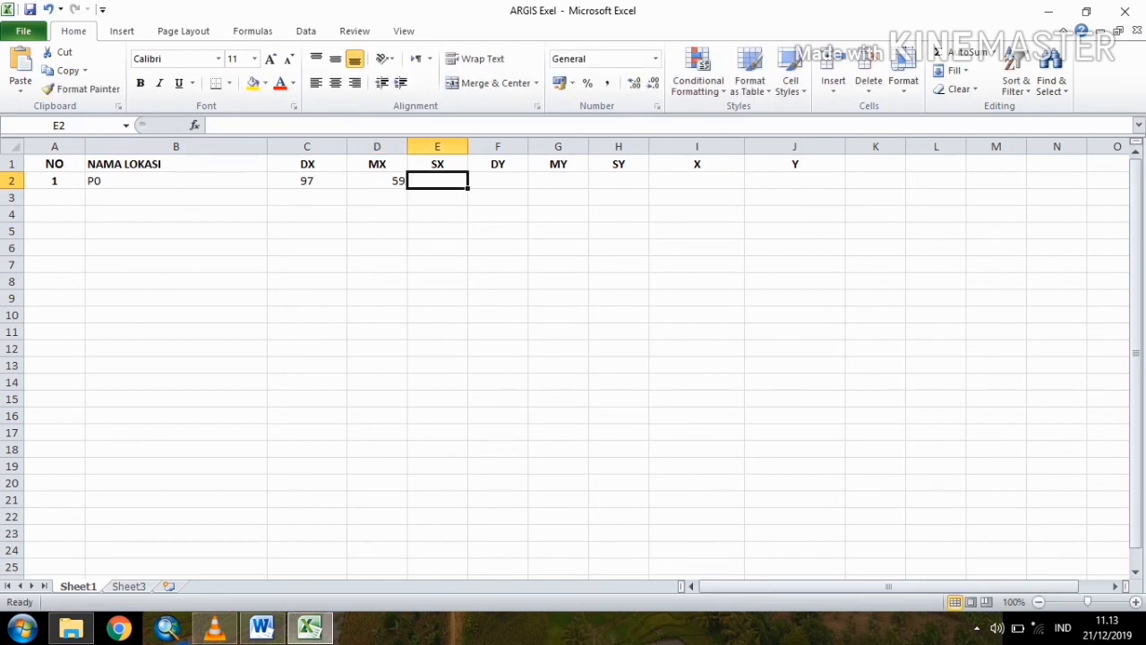
text(7,4)
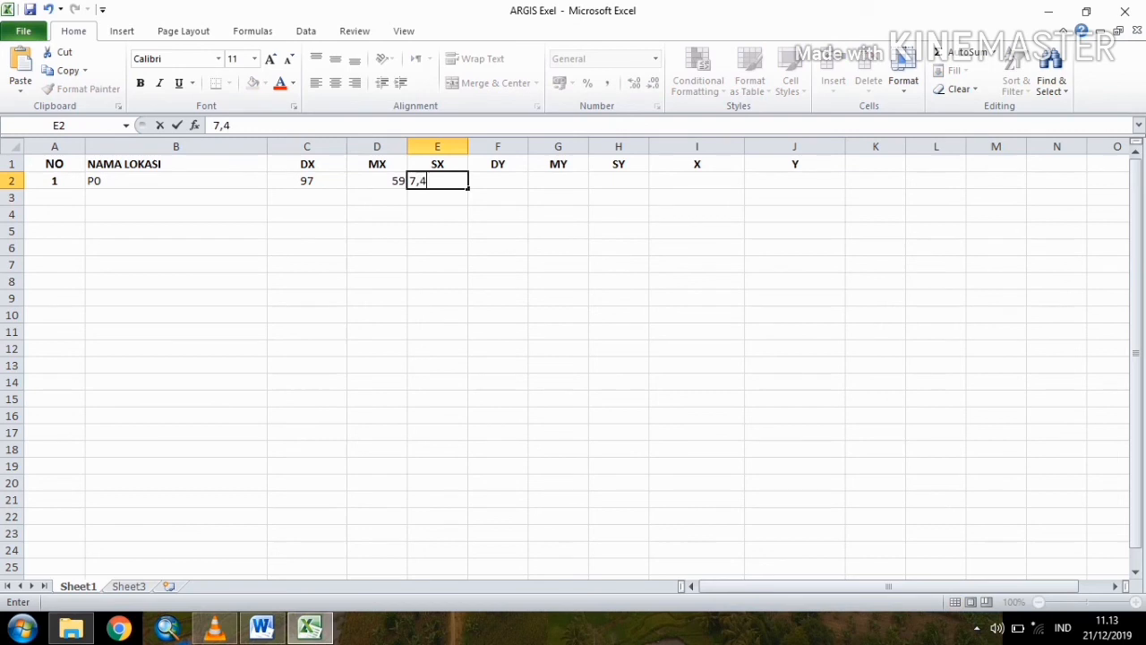
key(Tab)
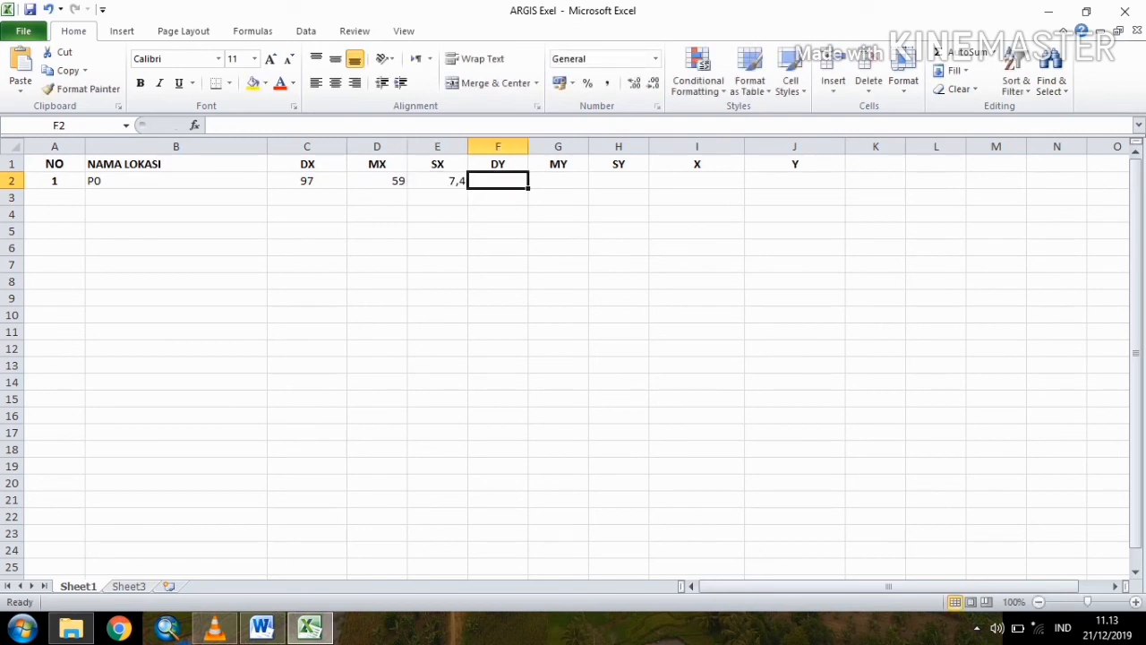
Enter the DY, MY and SY values 2, 41 and 13,8 for location P0 in row 2
text(2)
key(Tab)
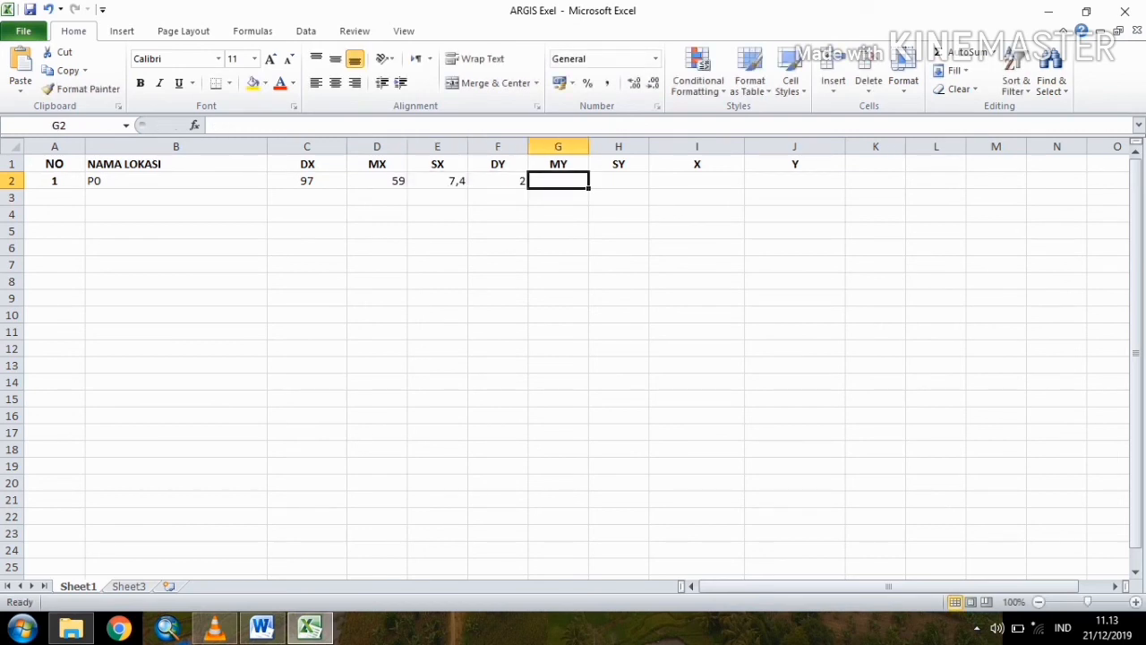
text(41)
key(Tab)
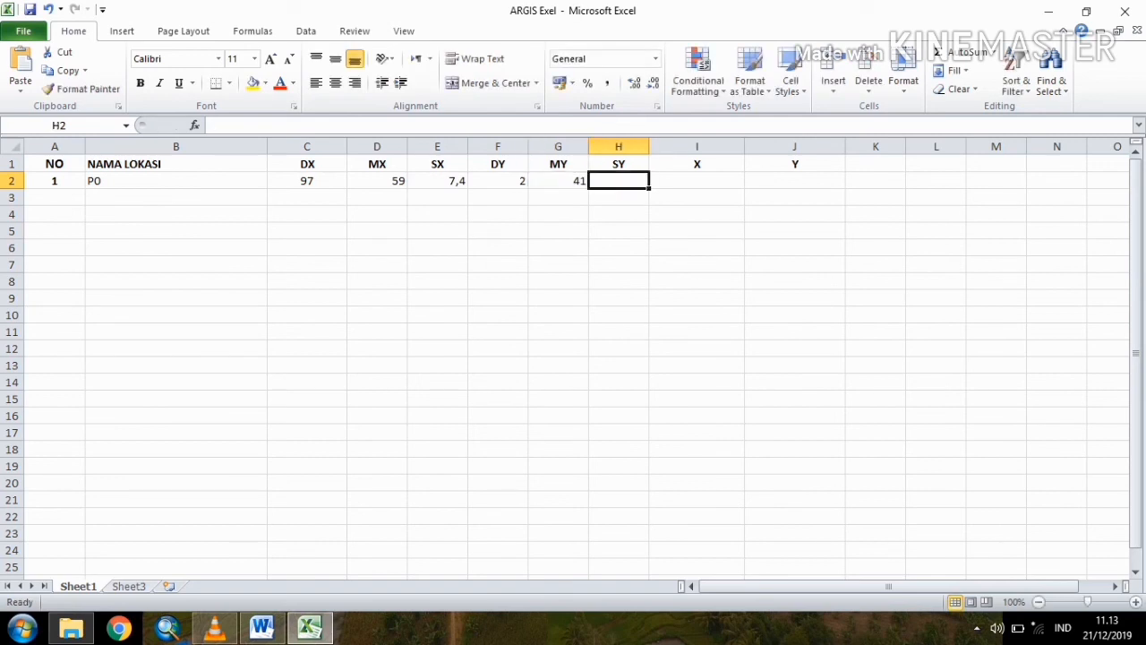
text(13,8)
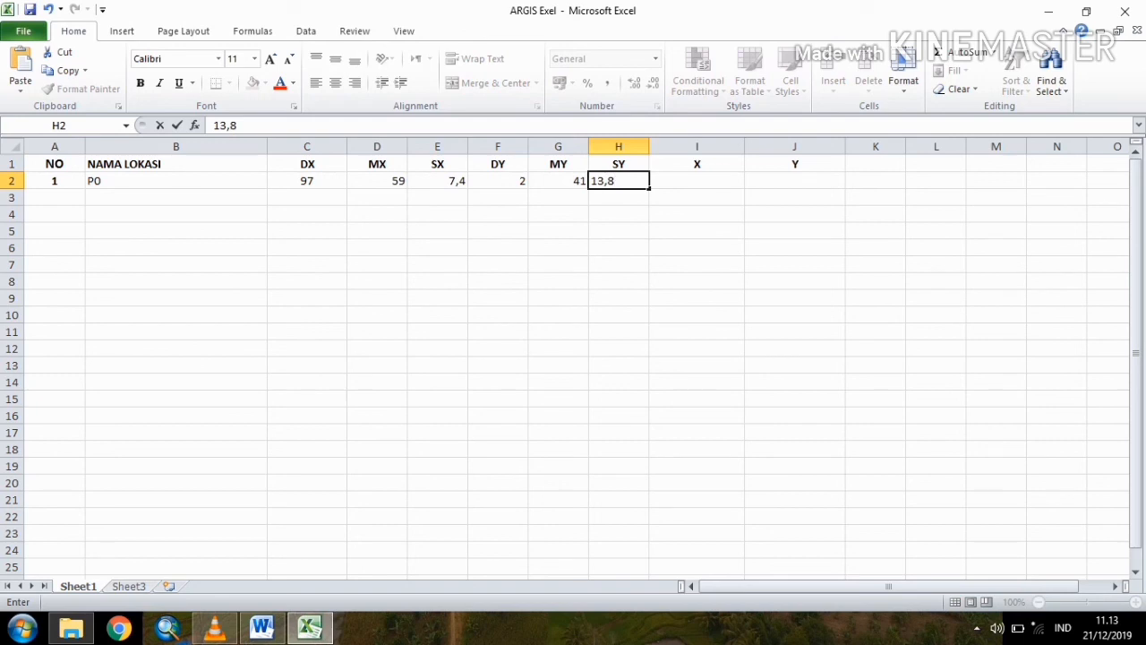
key(Tab)
Fill the NO column from A2 down to A6 as a series numbered 1 to 5
key(Down)
key(Left)
key(Left)
key(Left)
key(Left)
key(Left)
key(Left)
key(Left)
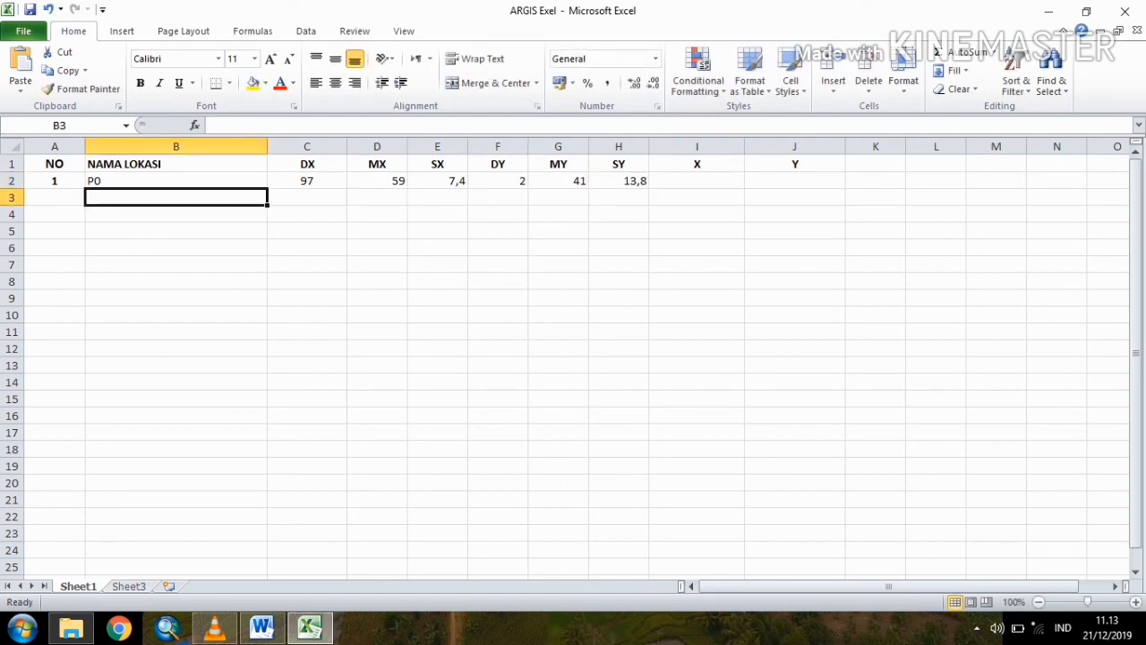
key(Left)
key(Up)
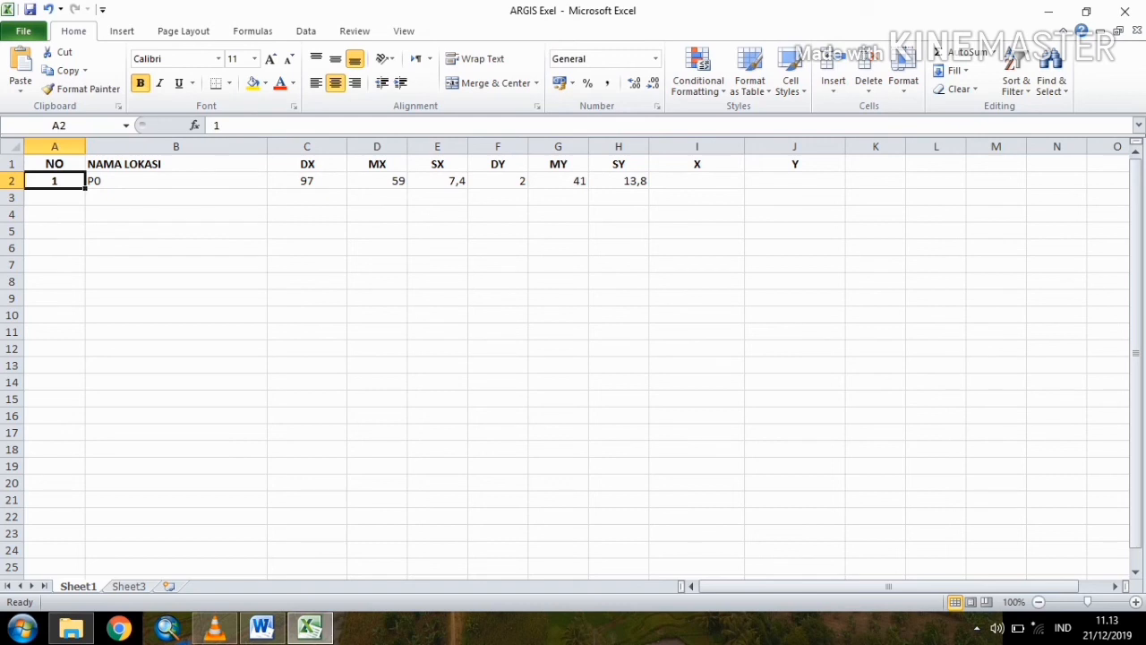
drag(85, 188, 86, 254)
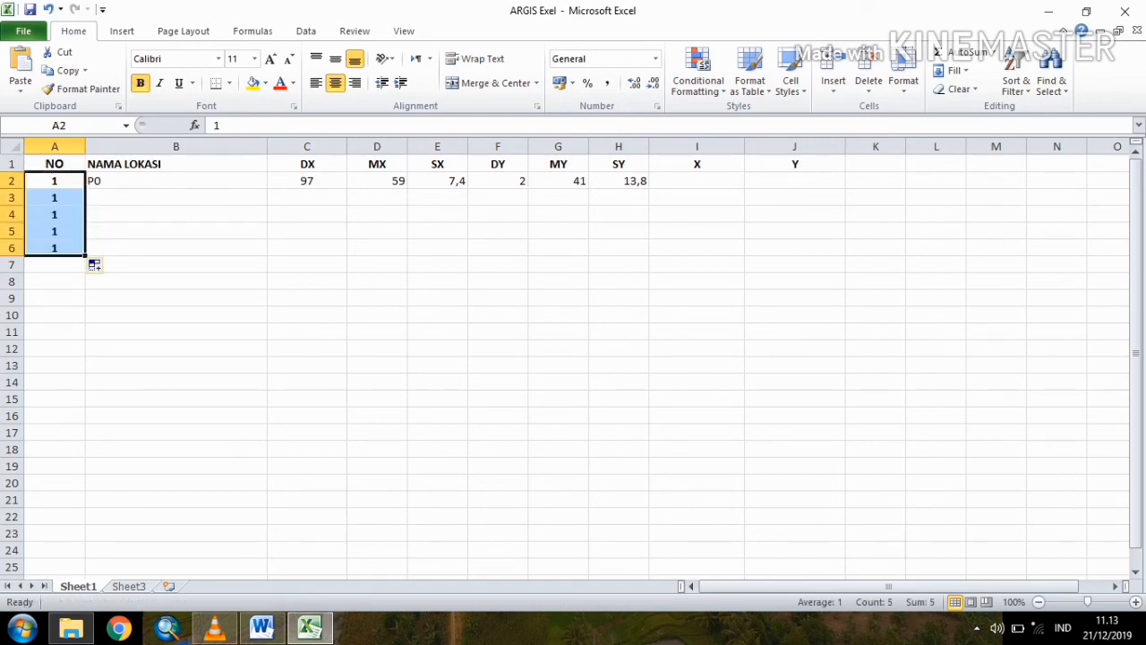
click(103, 266)
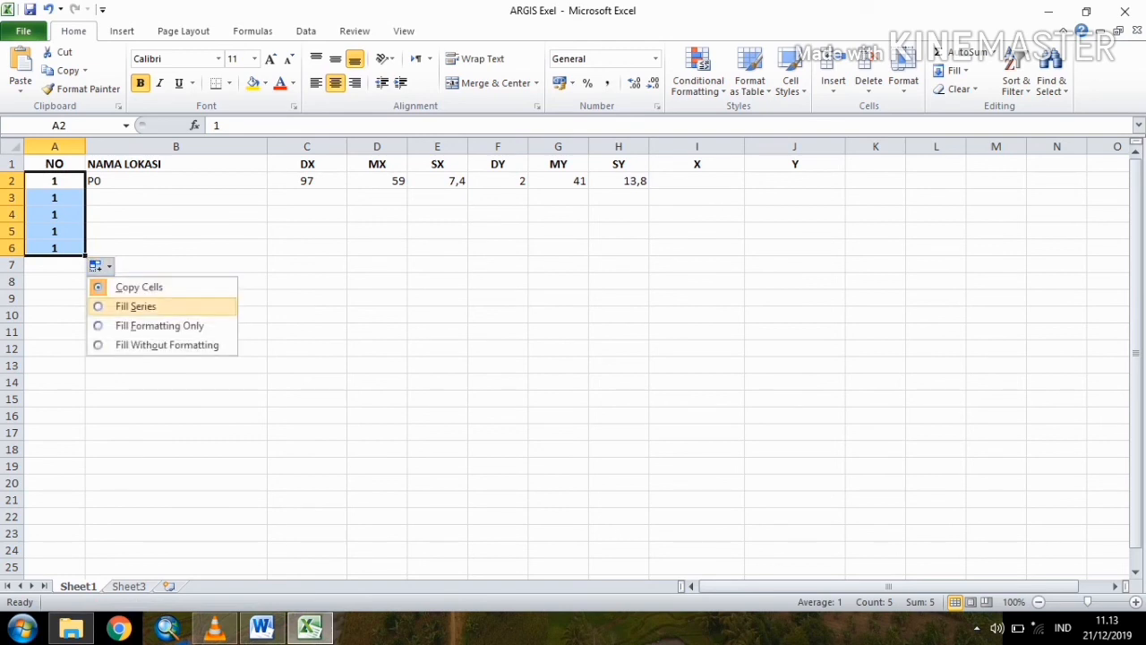
click(129, 305)
Fill the location names from B2 down to B6 as the series P0 to P4
click(176, 180)
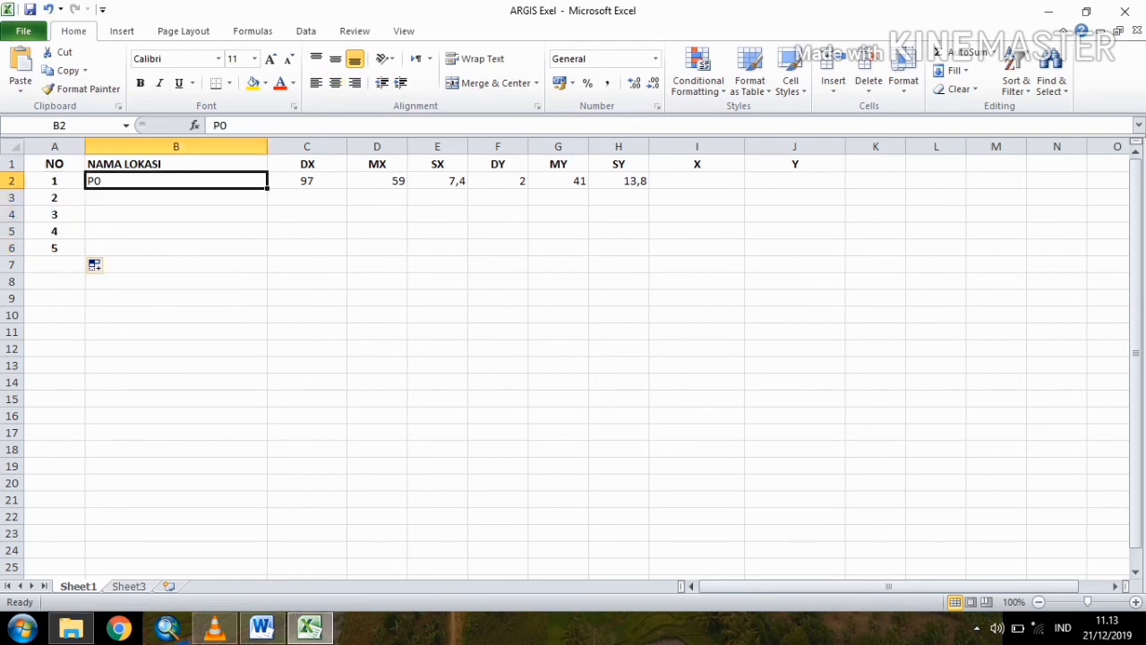
drag(267, 188, 274, 260)
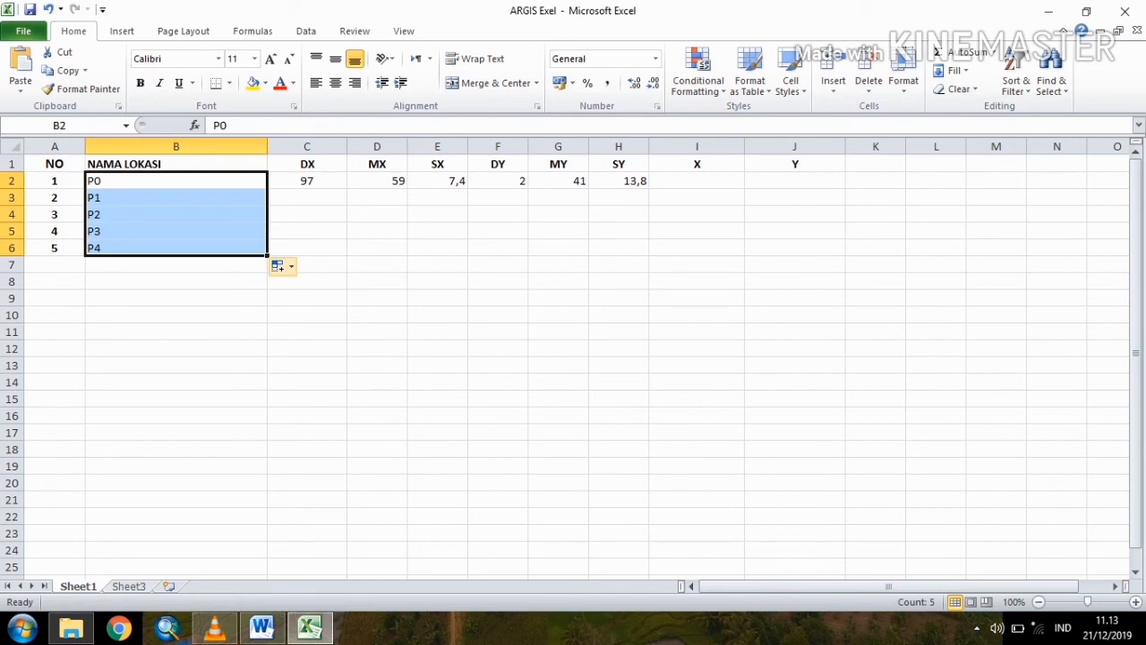
click(282, 265)
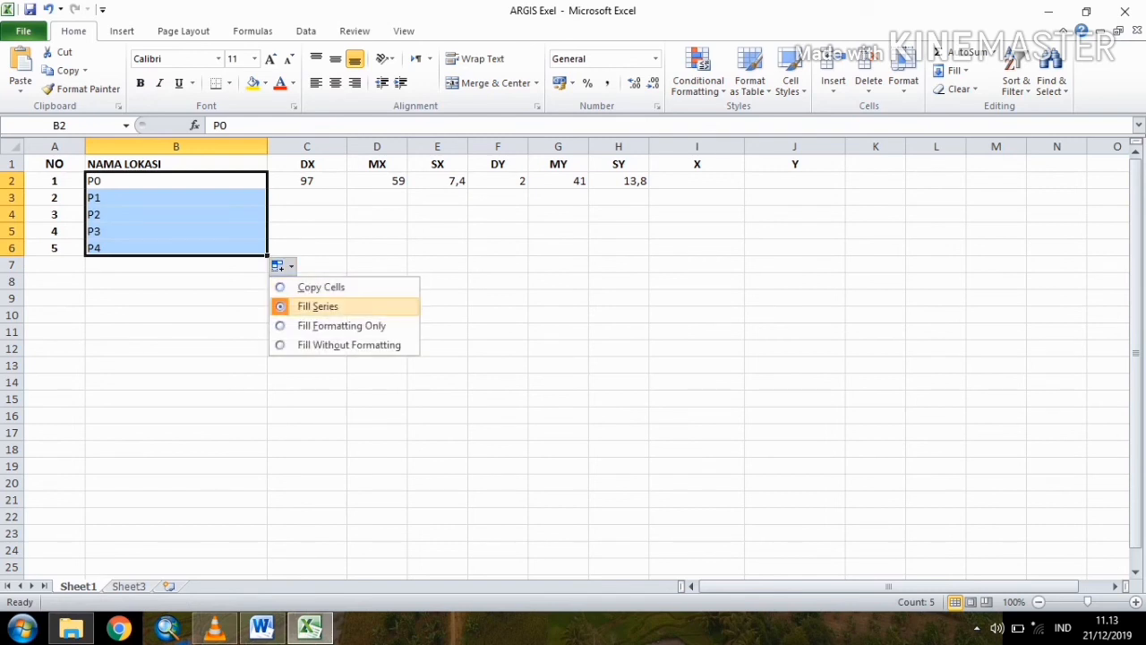
click(176, 366)
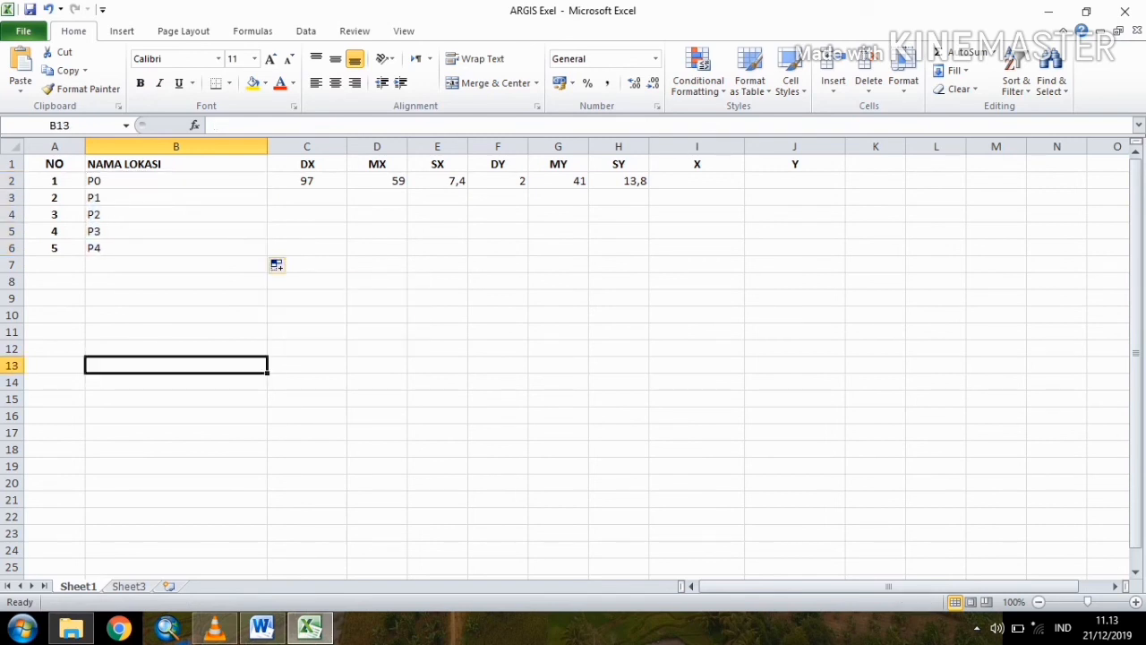
Enter the DX, MX and SX values 97, 59 and 22,4 for location P1 in row 3
click(307, 198)
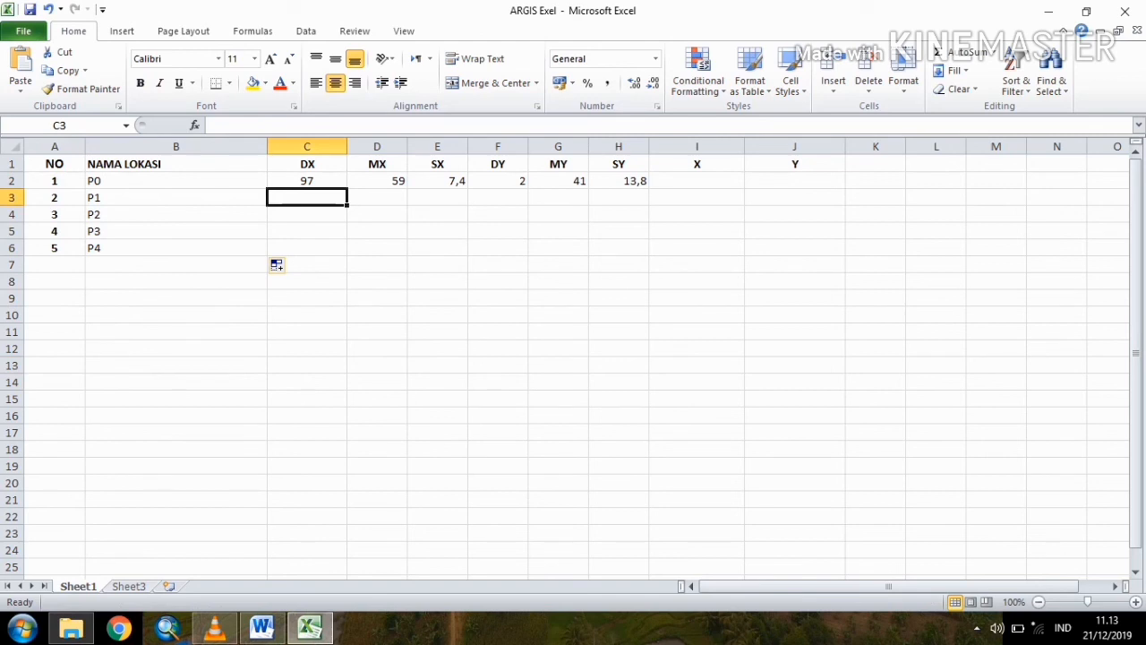
text(97)
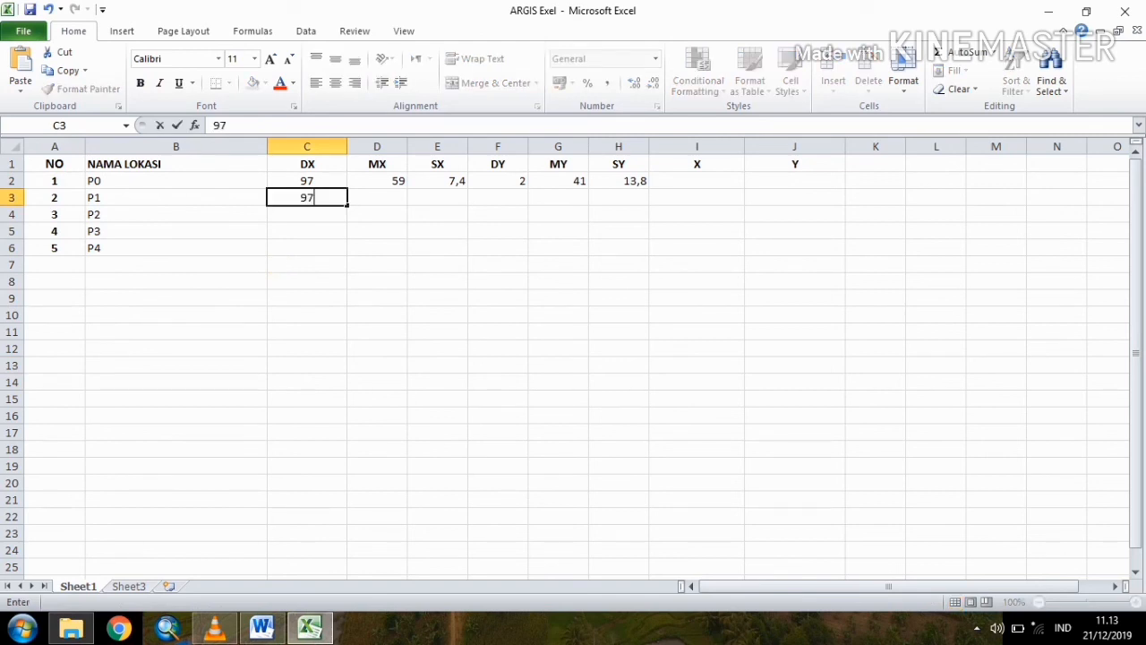
key(Tab)
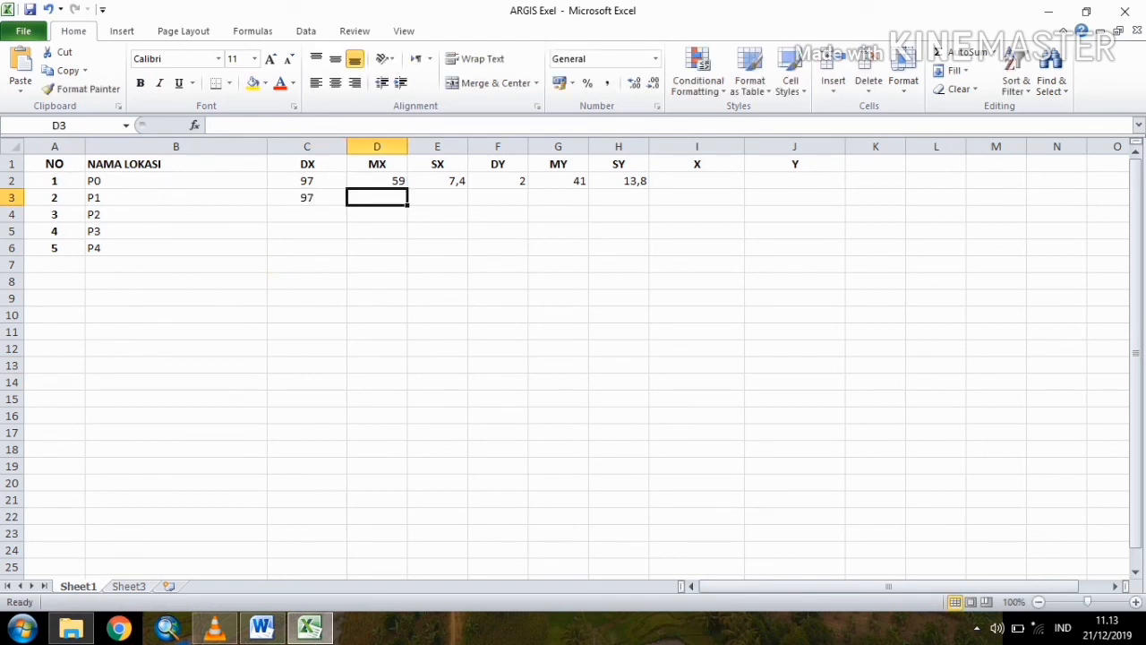
text(59)
key(Tab)
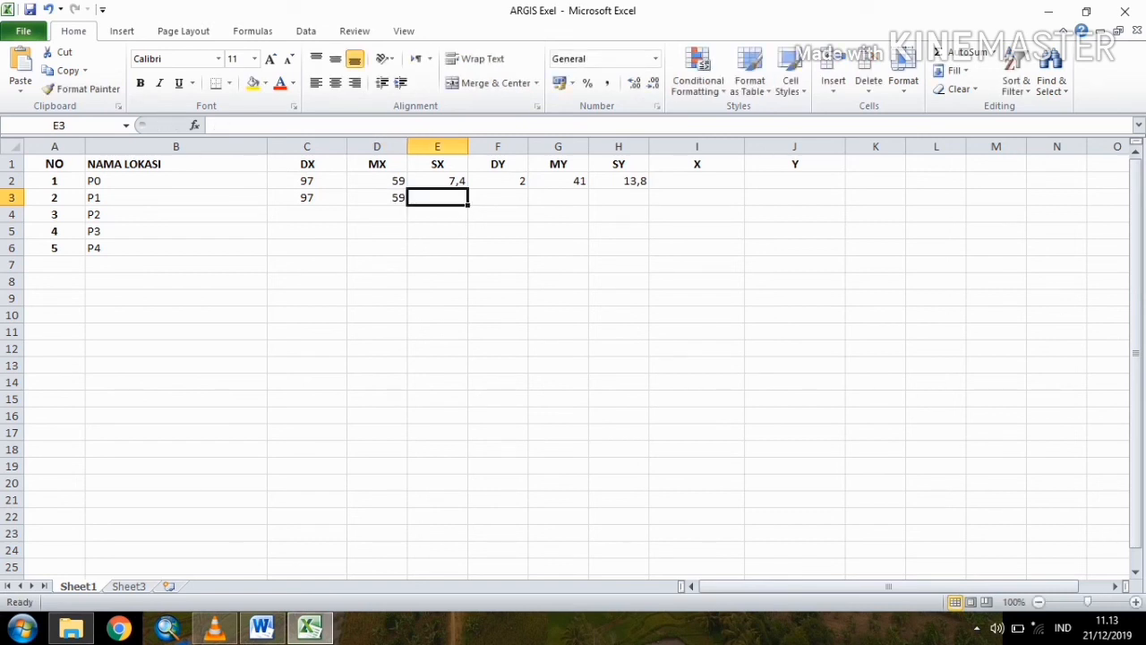
text(22,4)
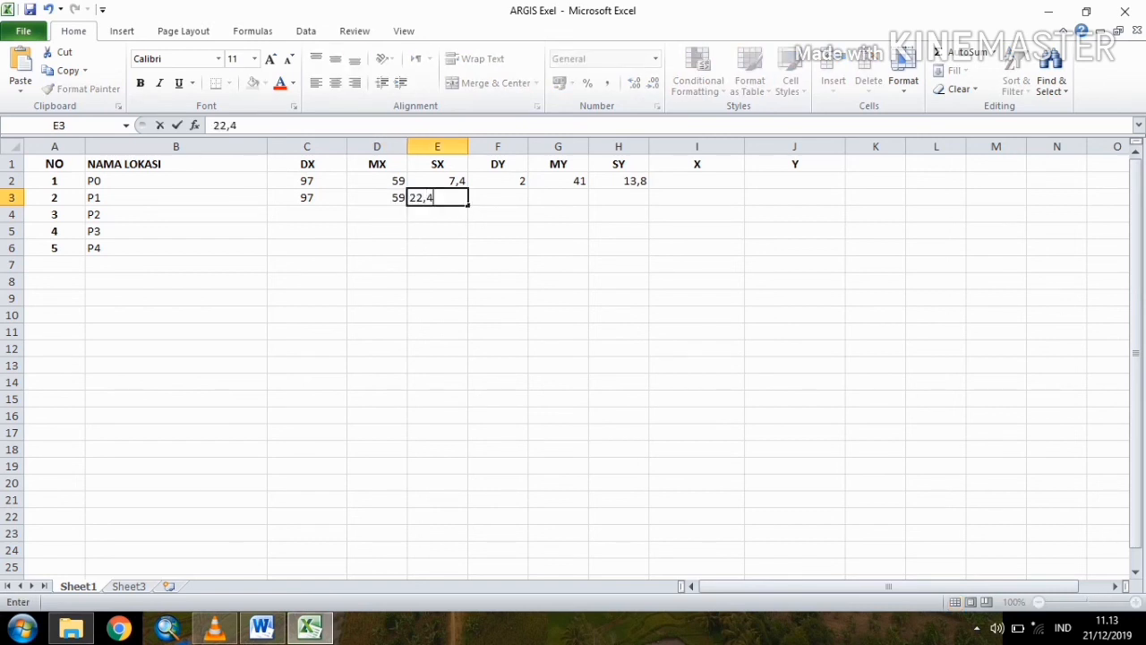
key(Tab)
Enter the DY, MY and SY values 2, 41 and 15,1 for location P1 in row 3
text(2)
key(Tab)
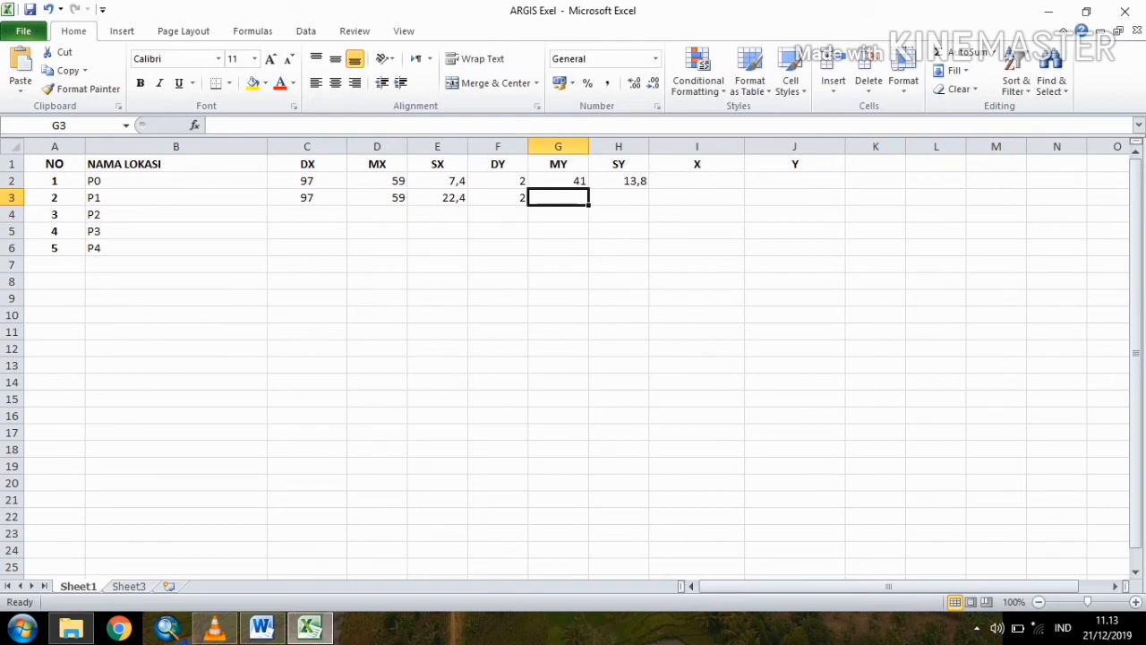
text(41)
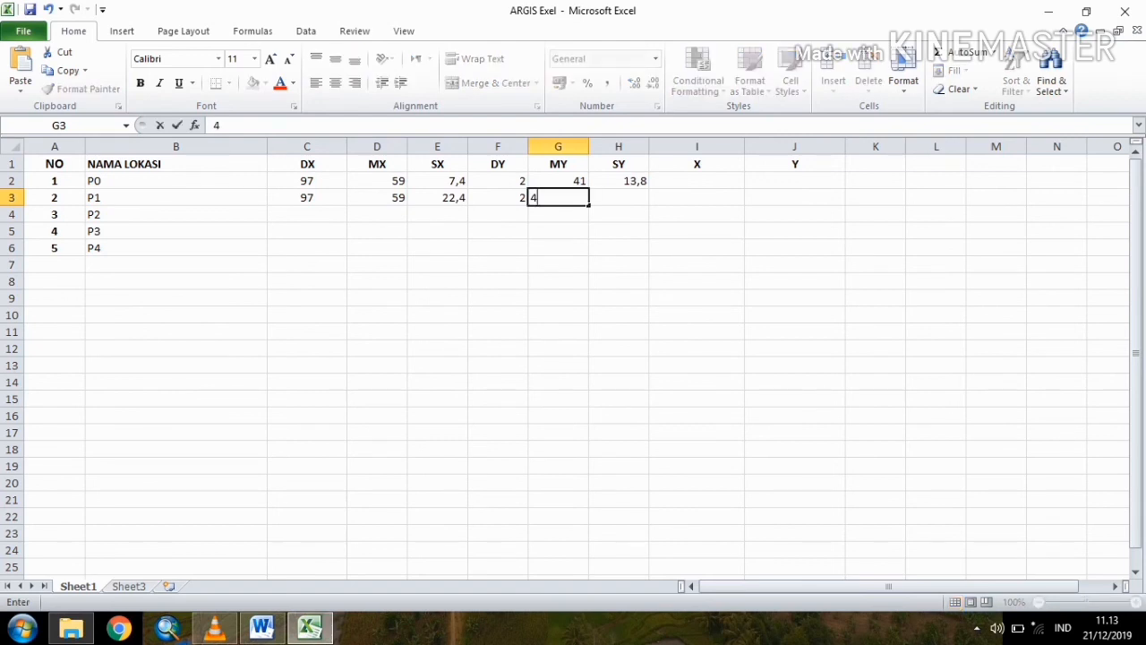
key(Tab)
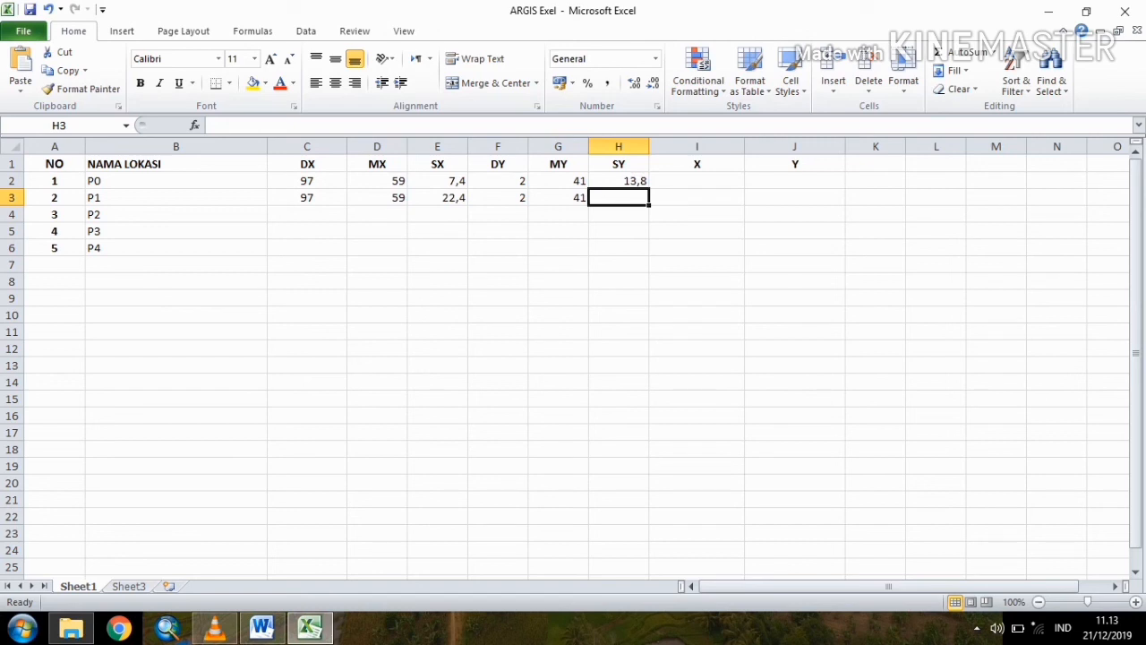
text(15,)
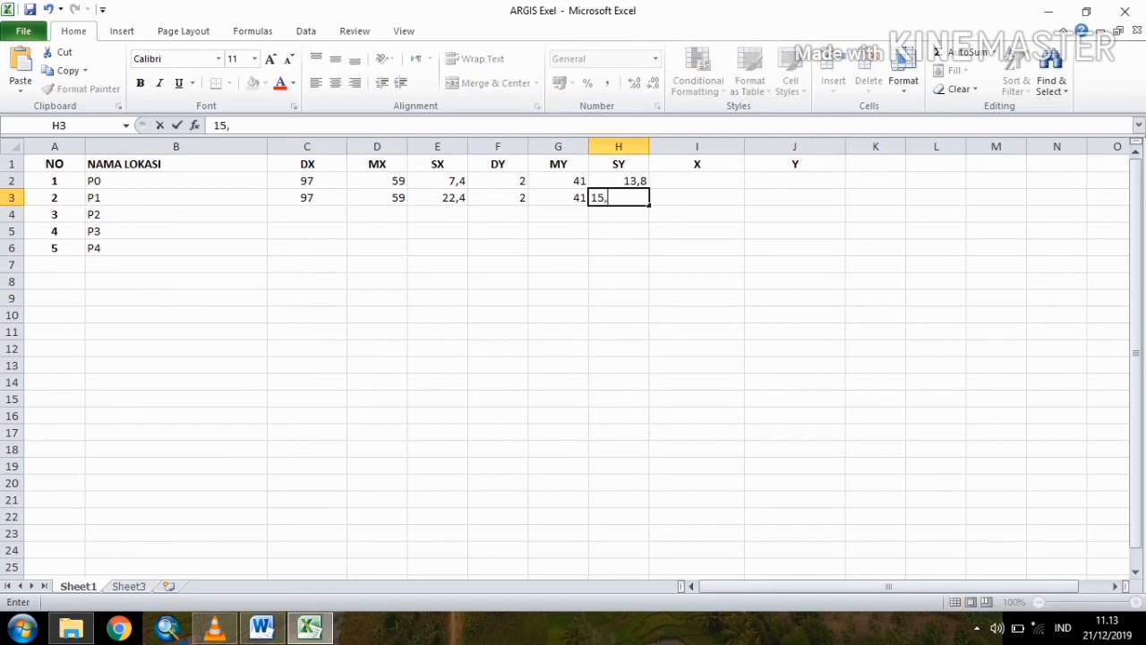
text(1)
key(Return)
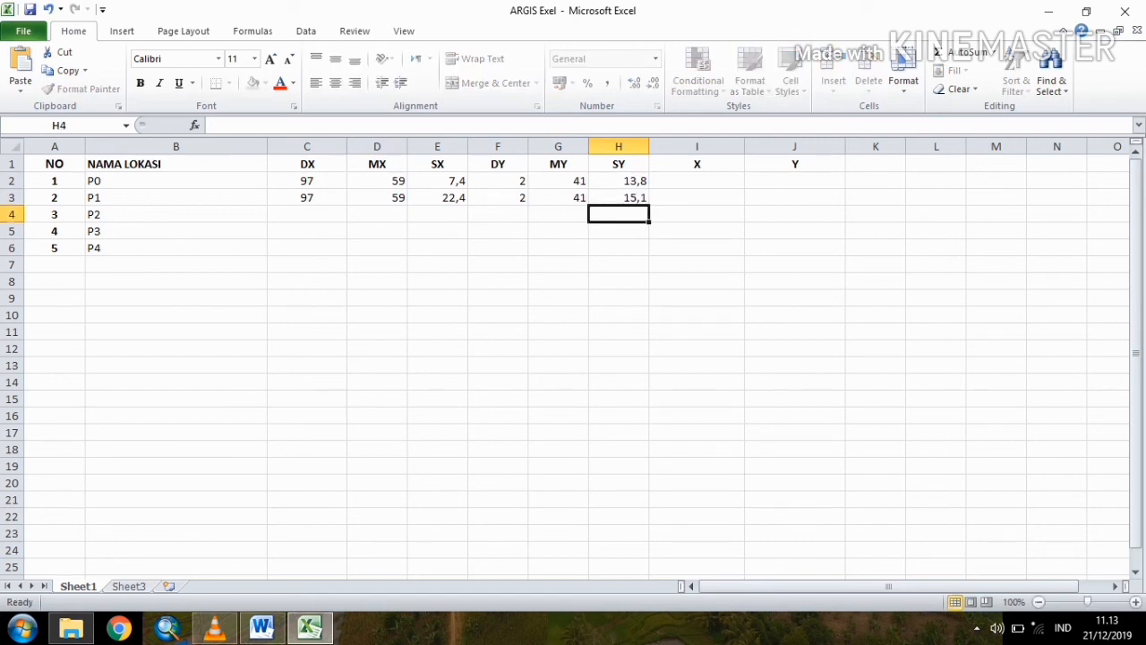
Enter the DX, MX and SX values 97, 59 and 53,6 for location P2 in row 4
key(Left)
key(Left)
key(Left)
key(Left)
key(Left)
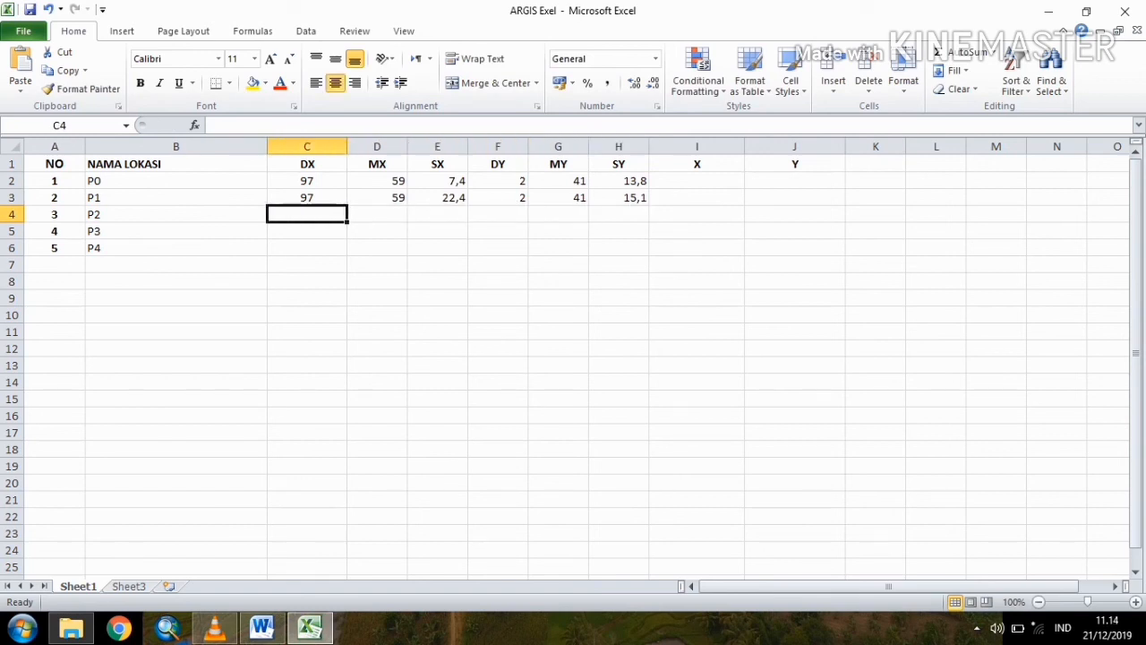
text(97)
key(Tab)
text(5)
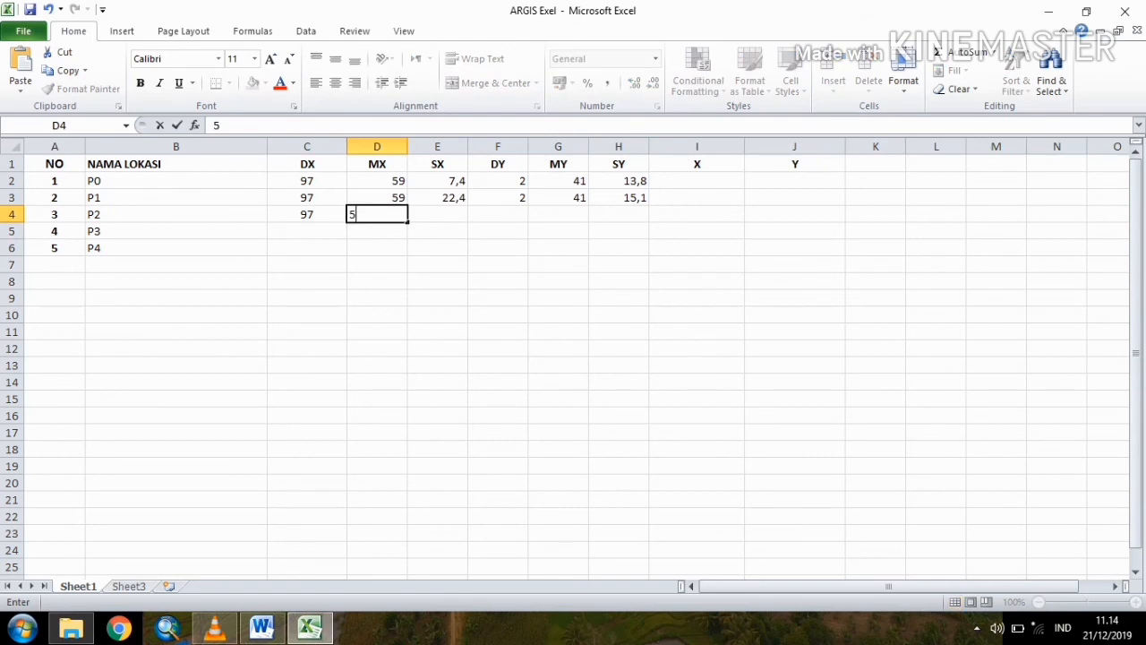
text(9)
key(Tab)
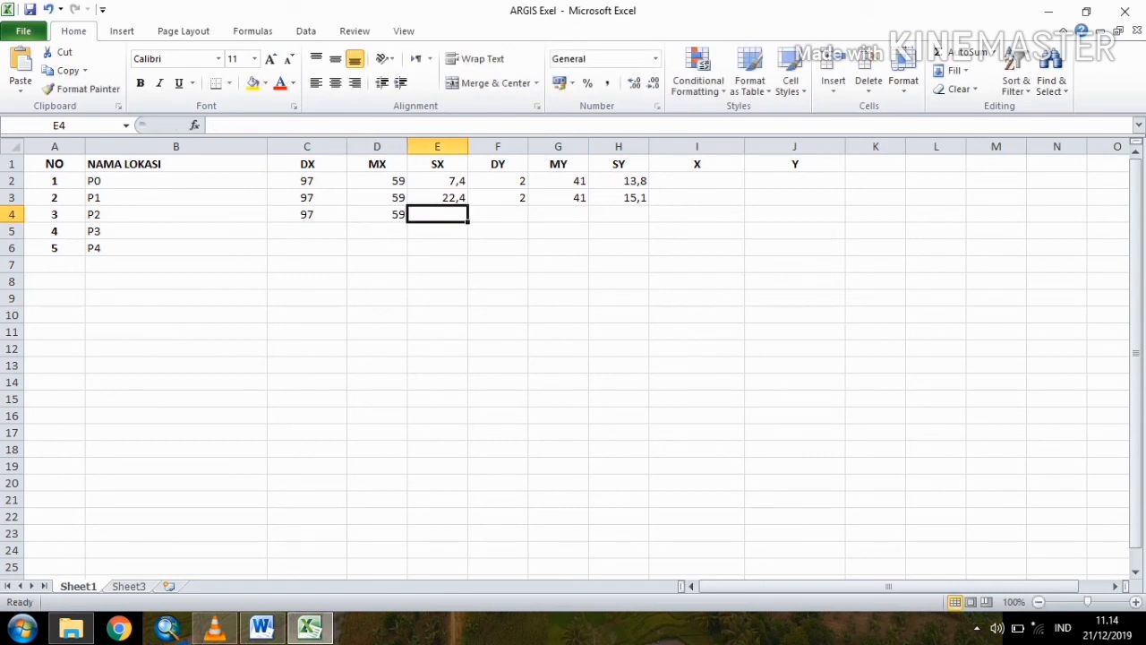
text(53,6)
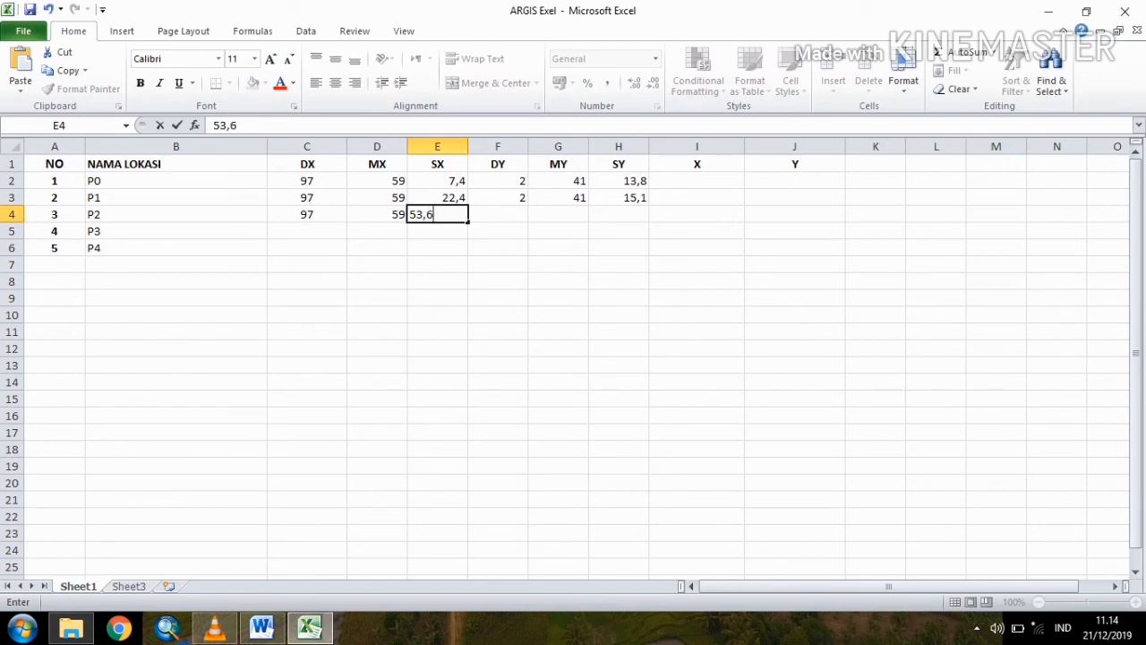
key(Tab)
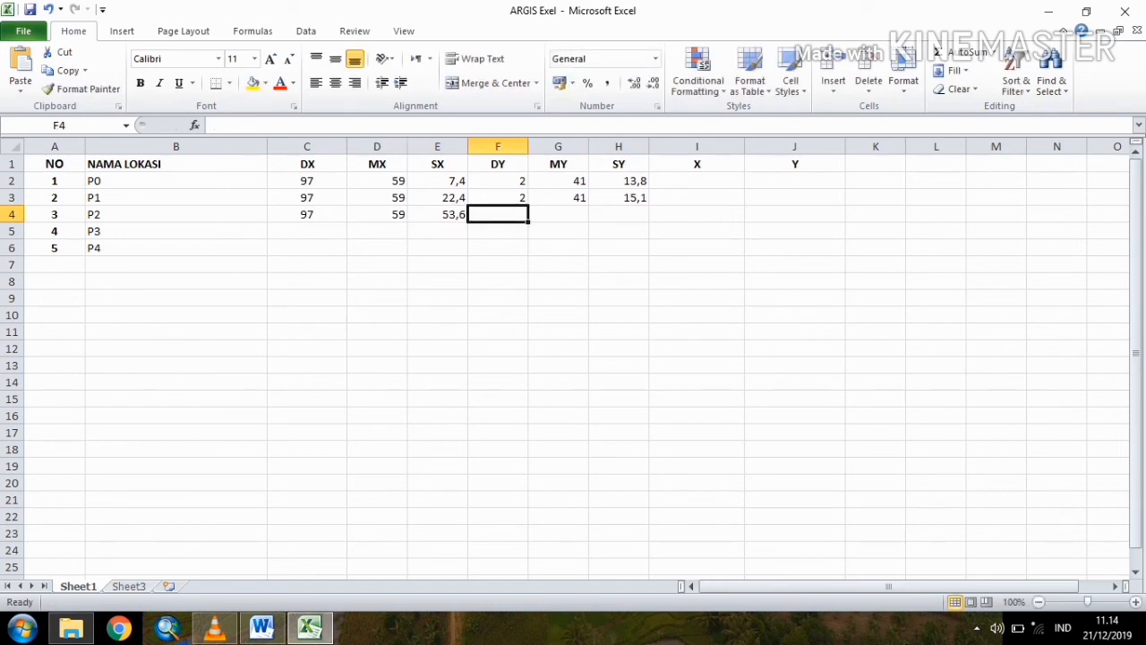
Enter the DY, MY and SY values 2, 41 and 8,6 for location P2 in row 4
text(2)
key(Tab)
text(4)
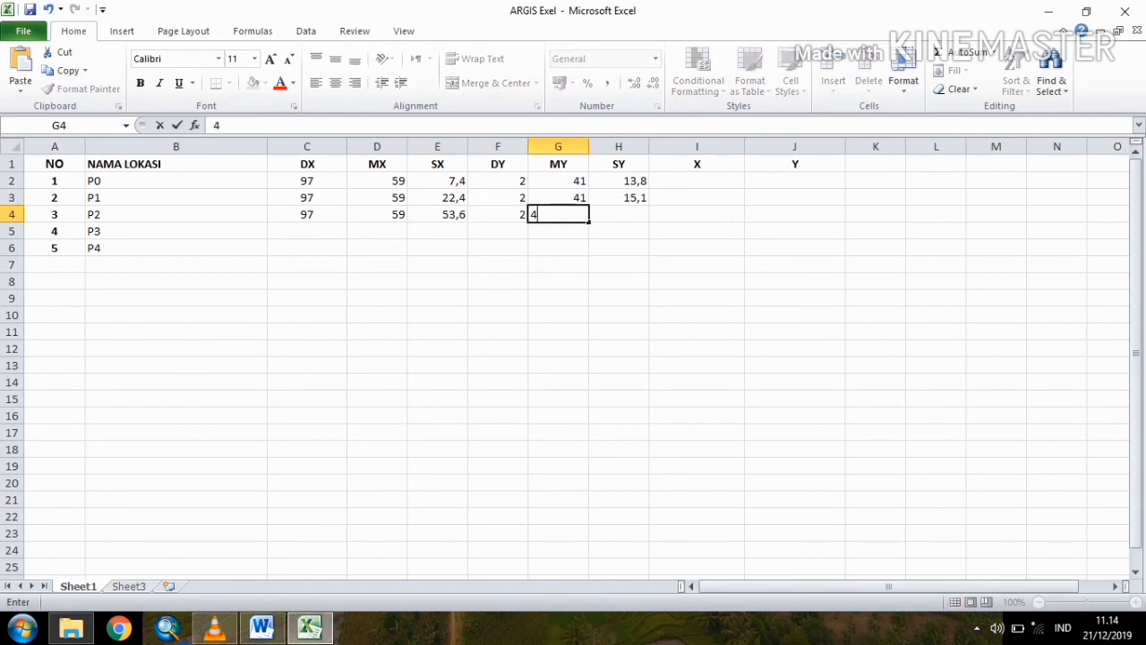
text(1)
key(Tab)
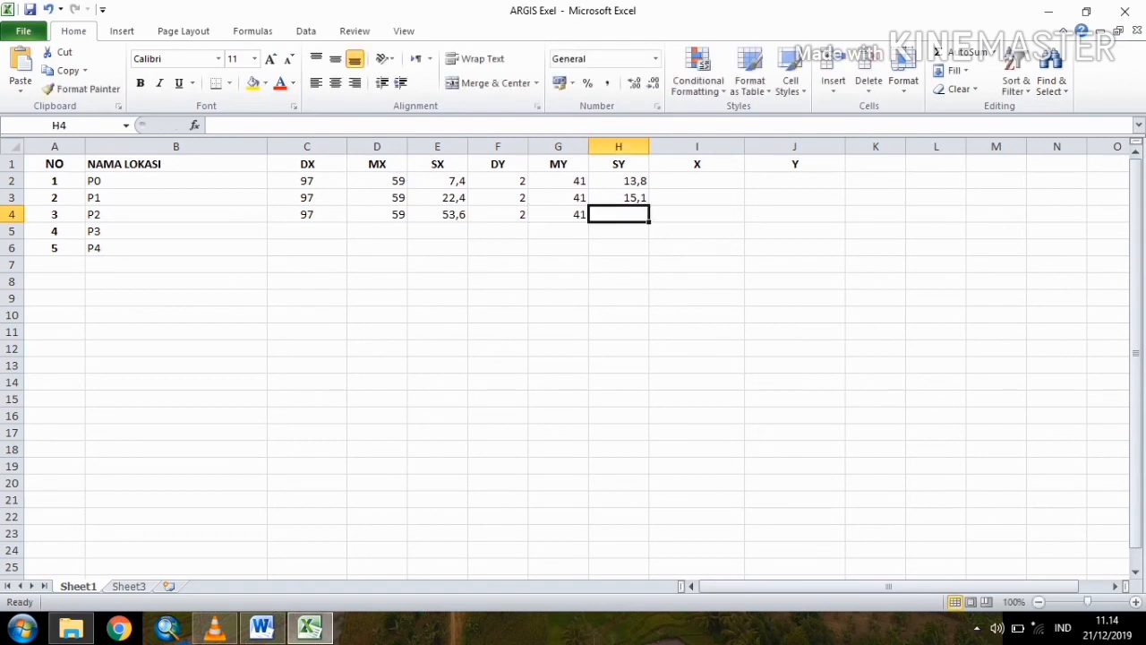
text(8,6)
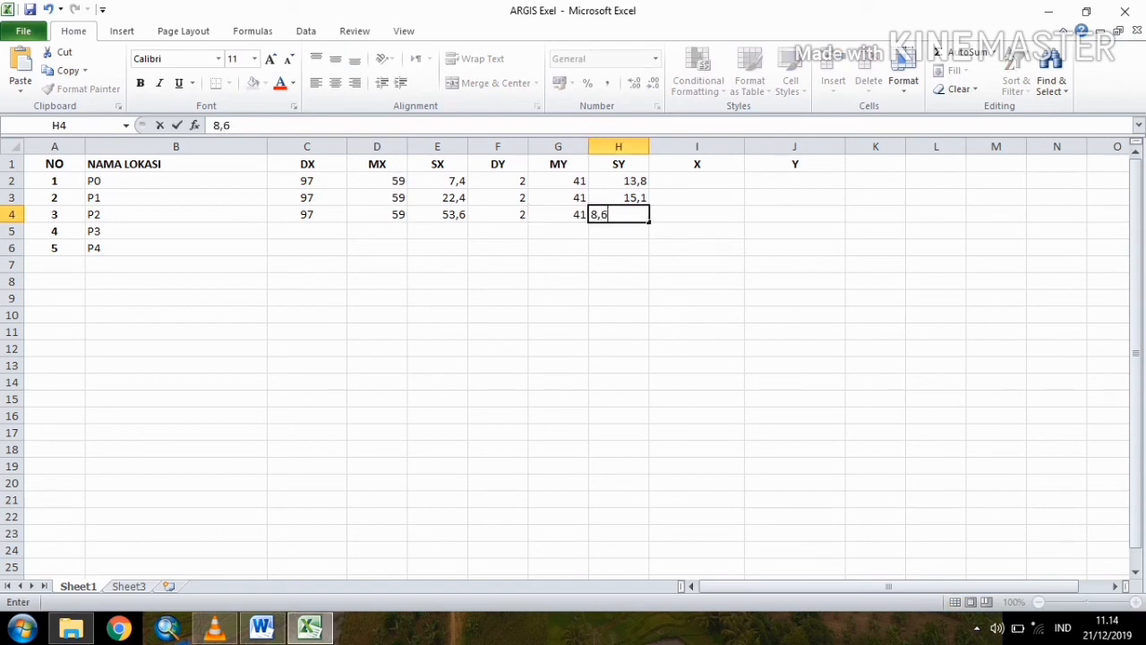
key(Right)
Enter the DX, MX and SX values 98, 0 and 2,8 for location P3 in row 5
key(Down)
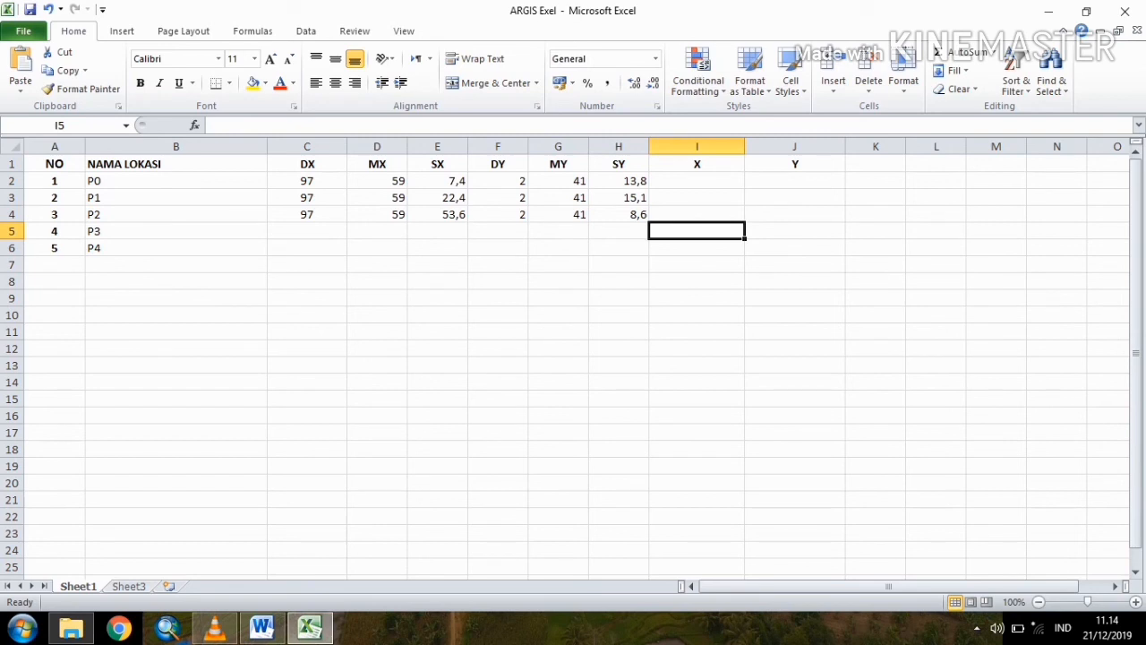
key(Left)
key(Left)
key(Left)
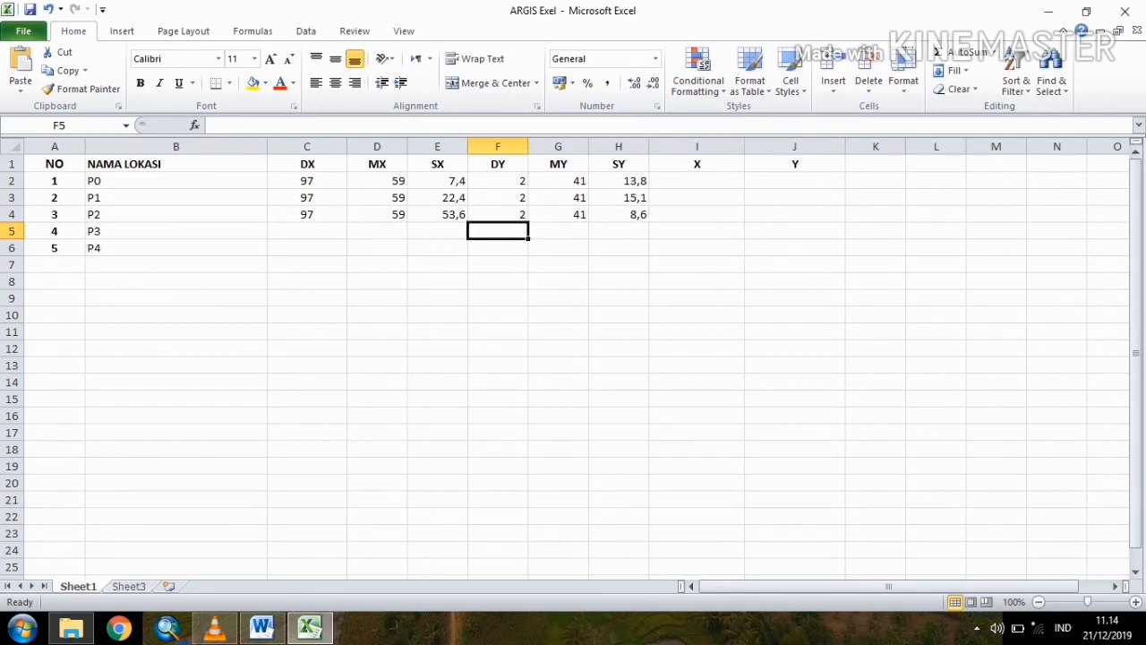
key(Left)
key(Left)
key(Left)
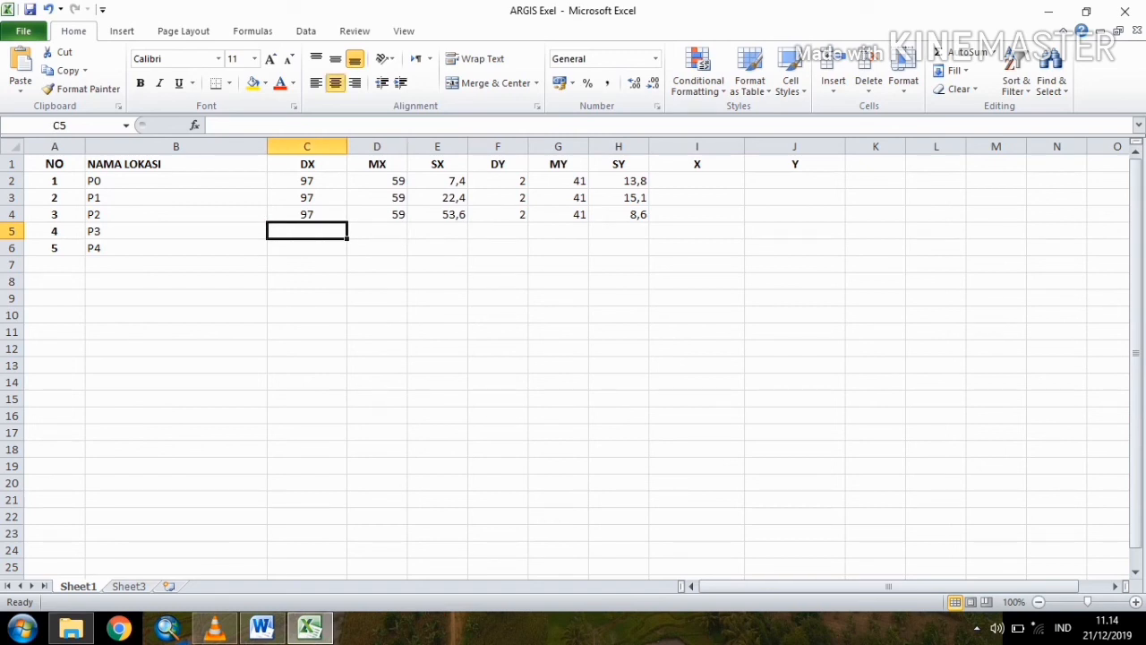
text(98)
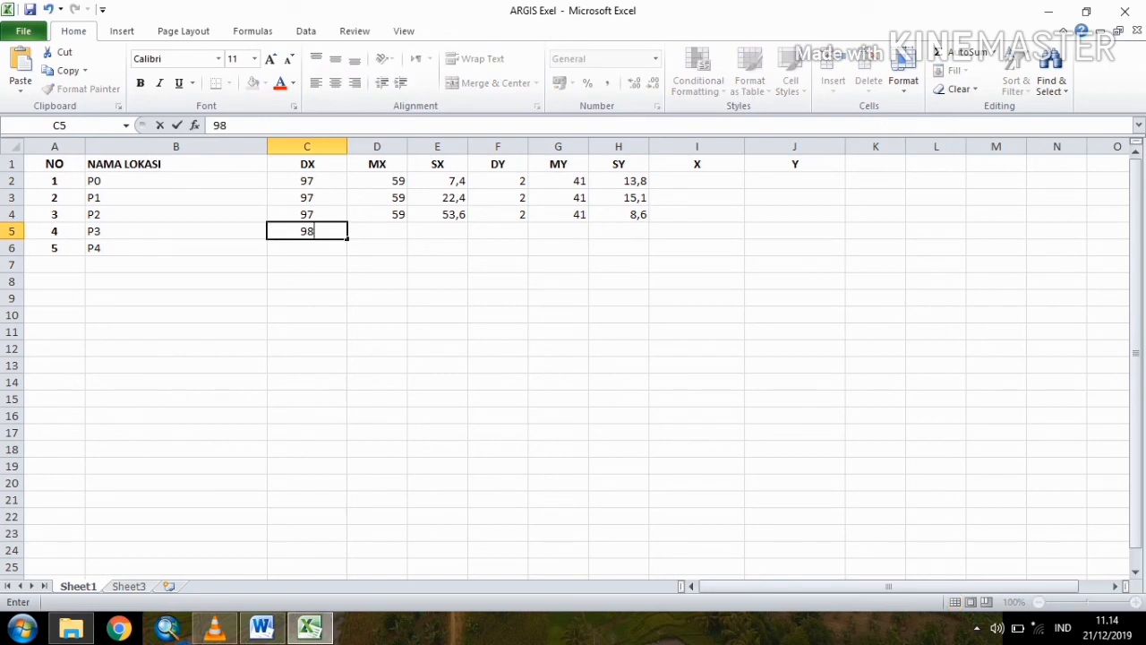
key(Tab)
text(0)
key(Tab)
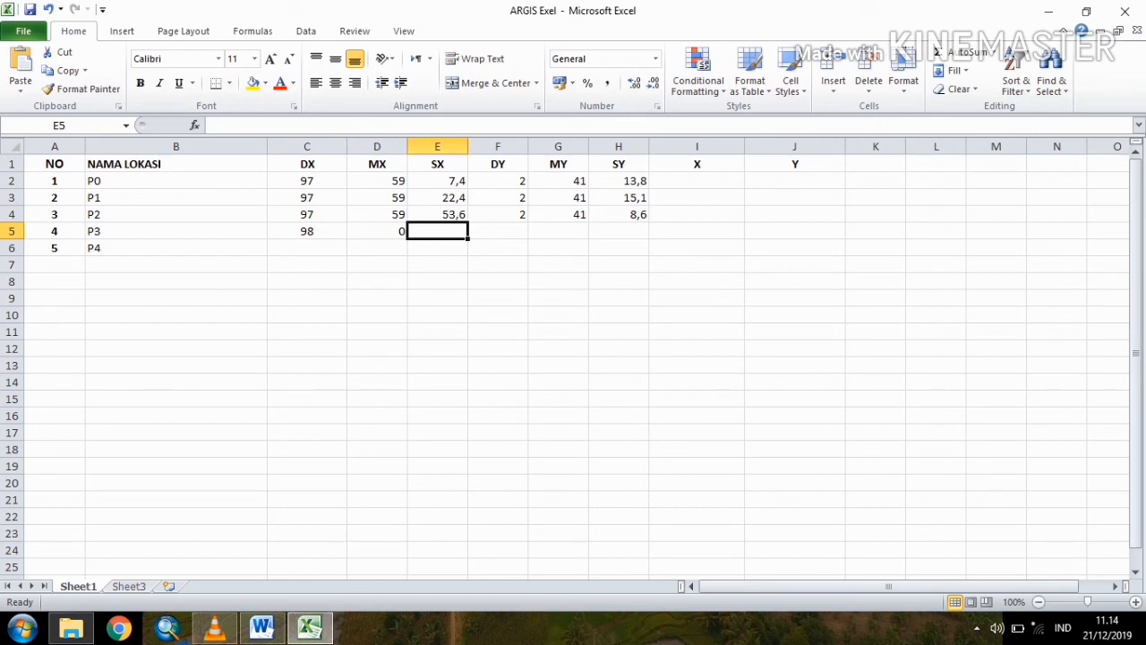
text(2,8)
key(Tab)
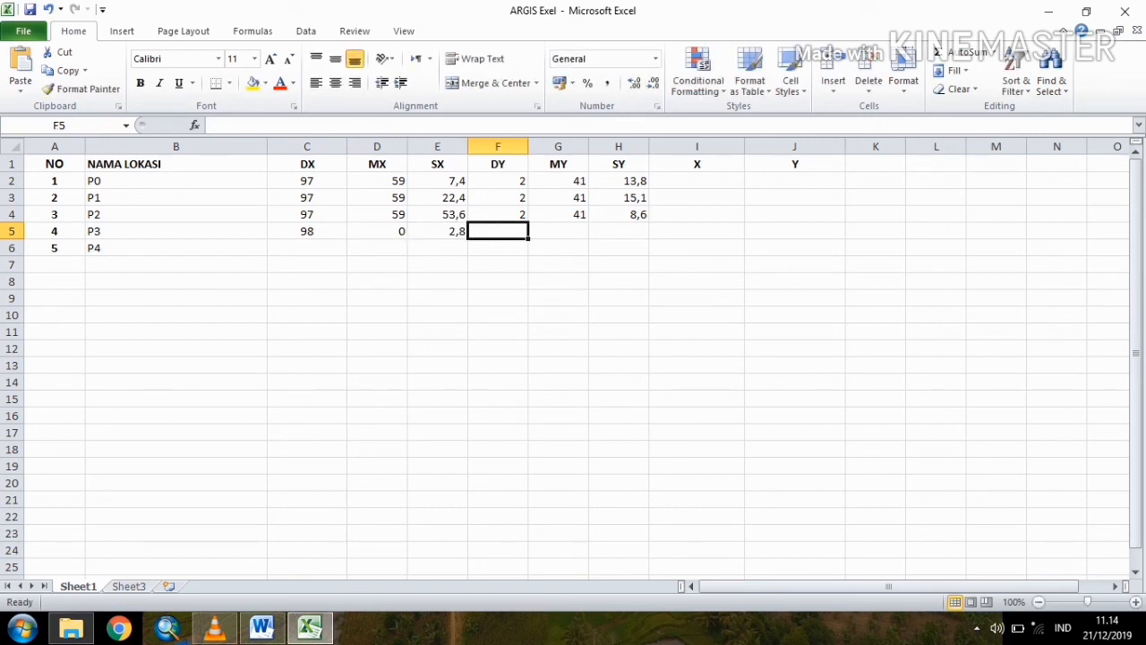
Enter the DY, MY and SY values 2, 41 and 28,2 for location P3 in row 5
text(2)
key(Tab)
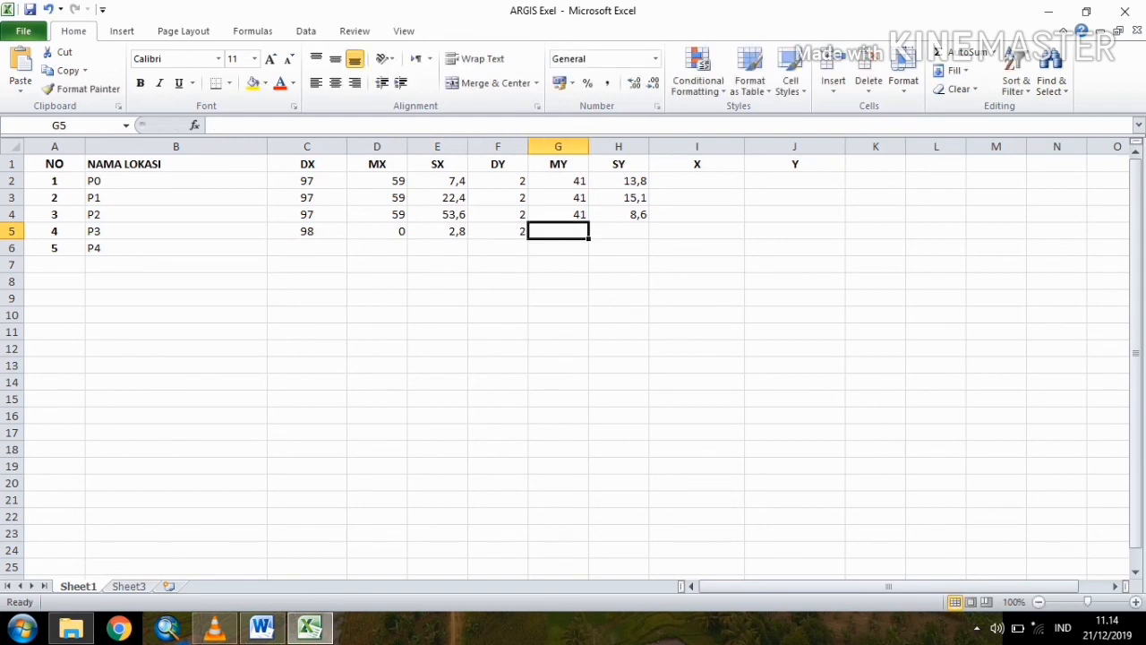
text(41)
key(Tab)
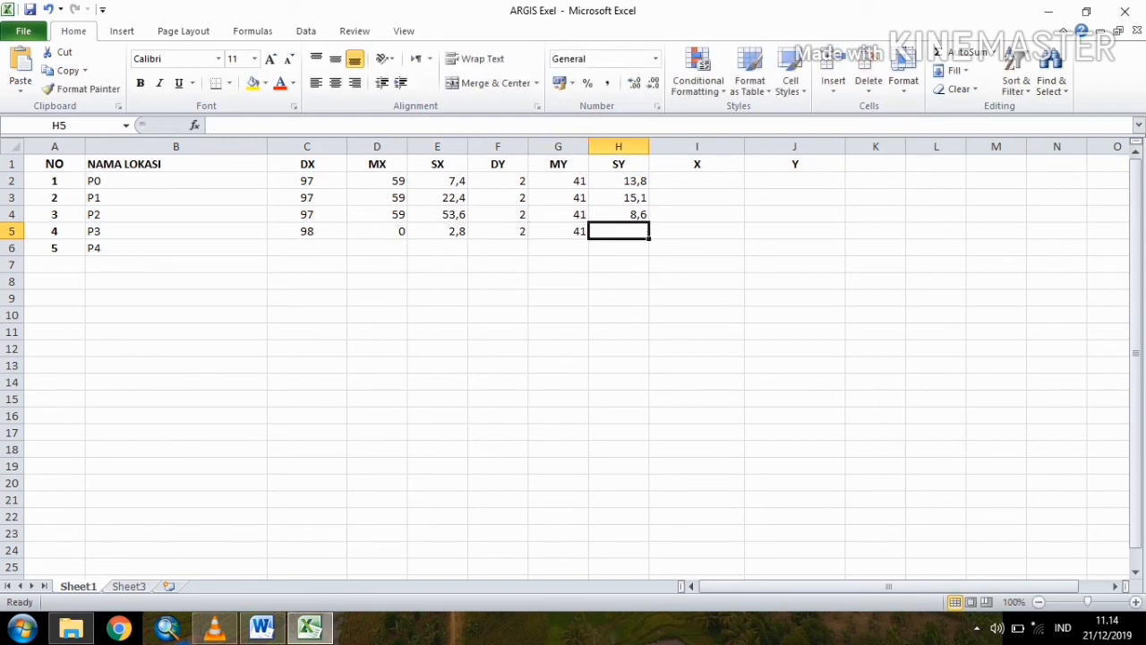
text(28,2)
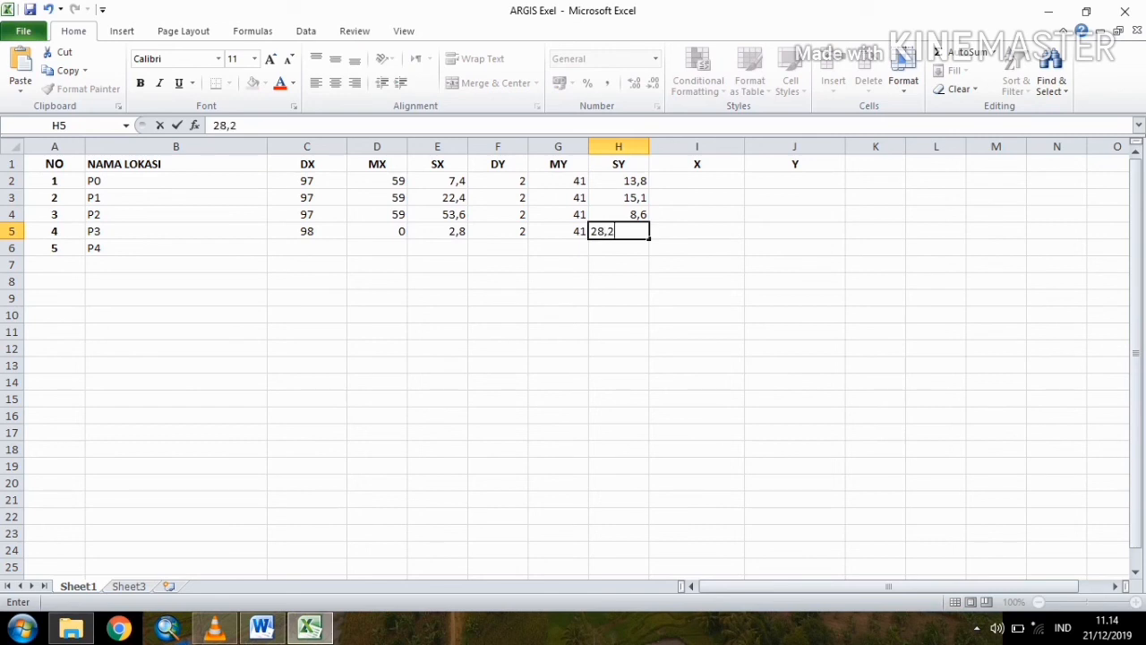
key(Tab)
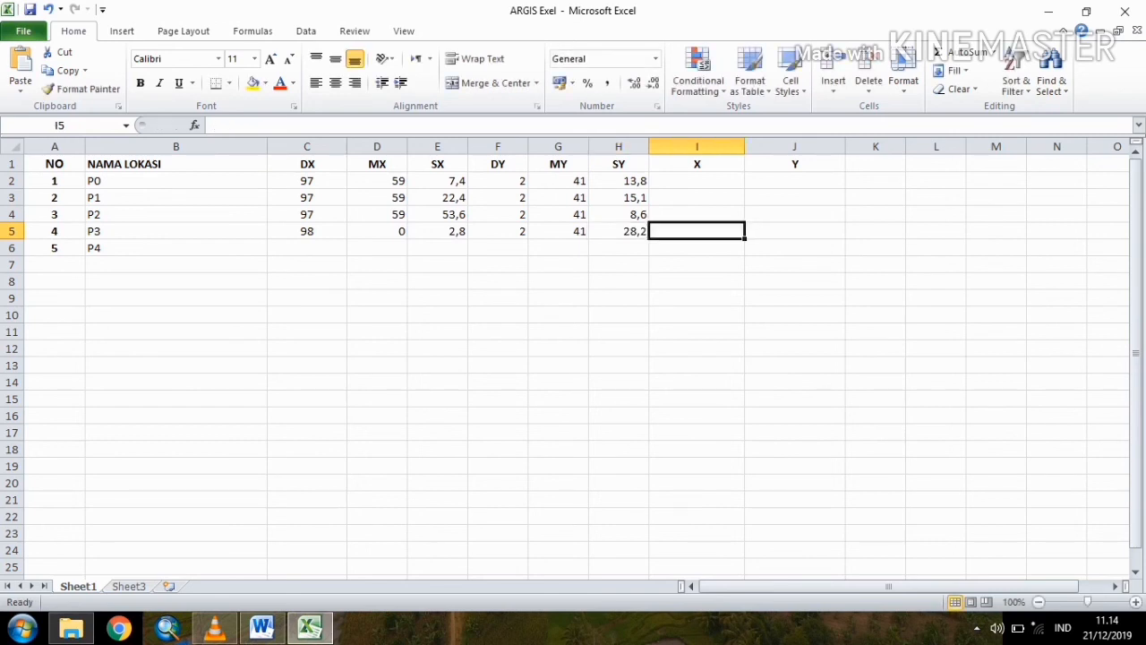
Enter the DX, MX and SX values 97, 59 and 57,3 for location P4 in row 6
key(Down)
key(Left)
key(Left)
key(Left)
key(Left)
key(Left)
key(Left)
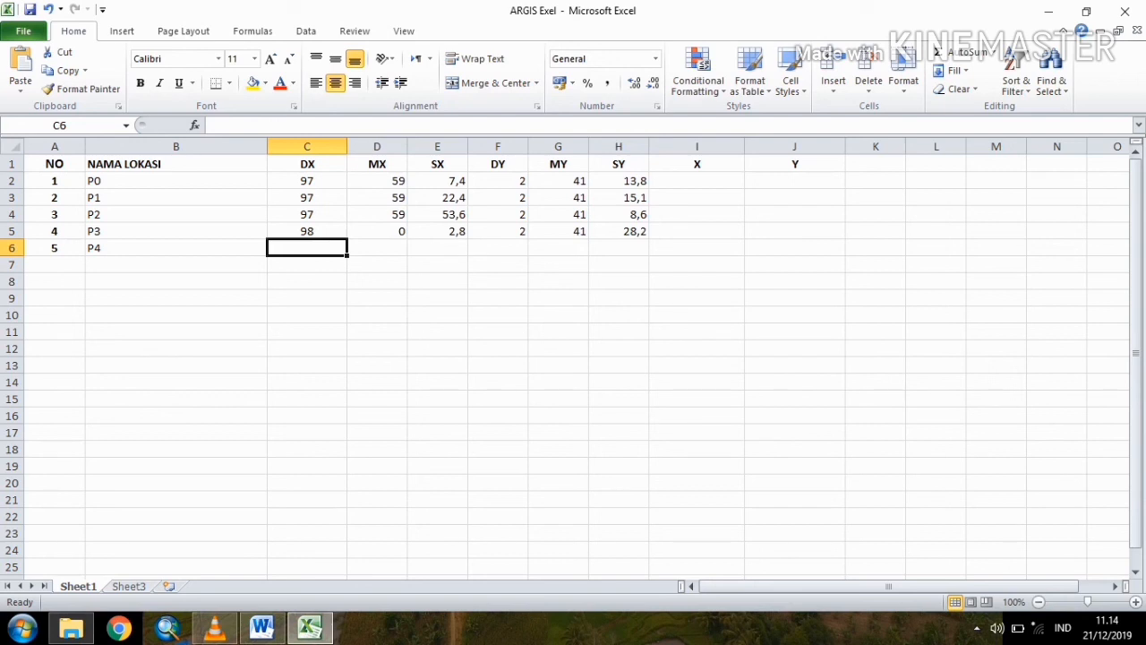
text(97)
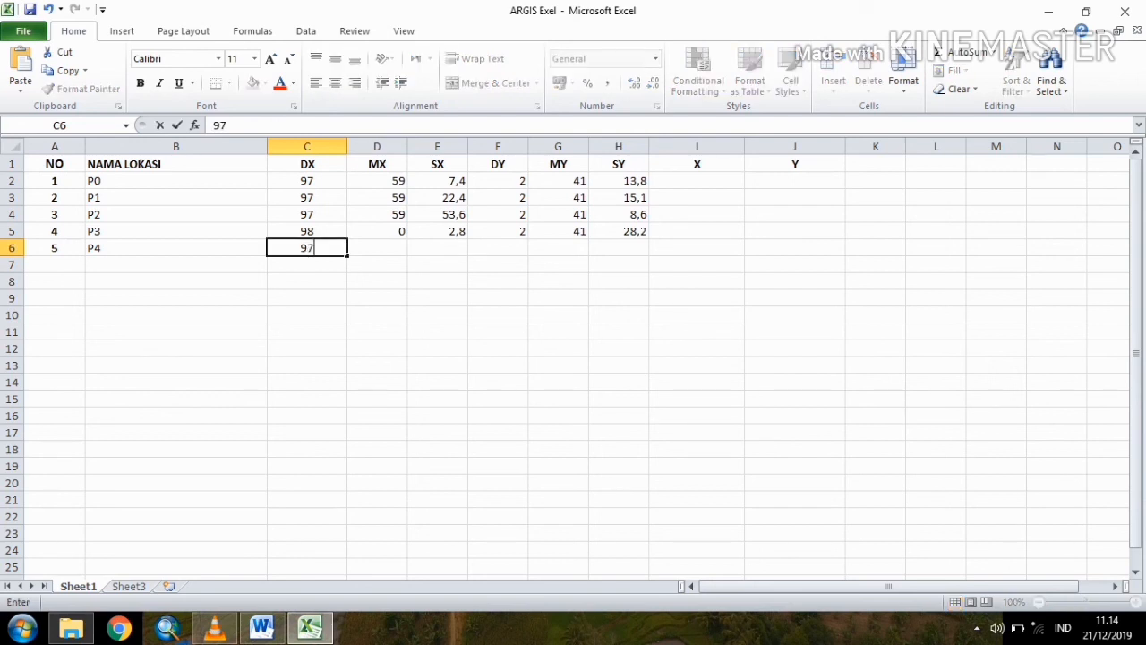
key(Tab)
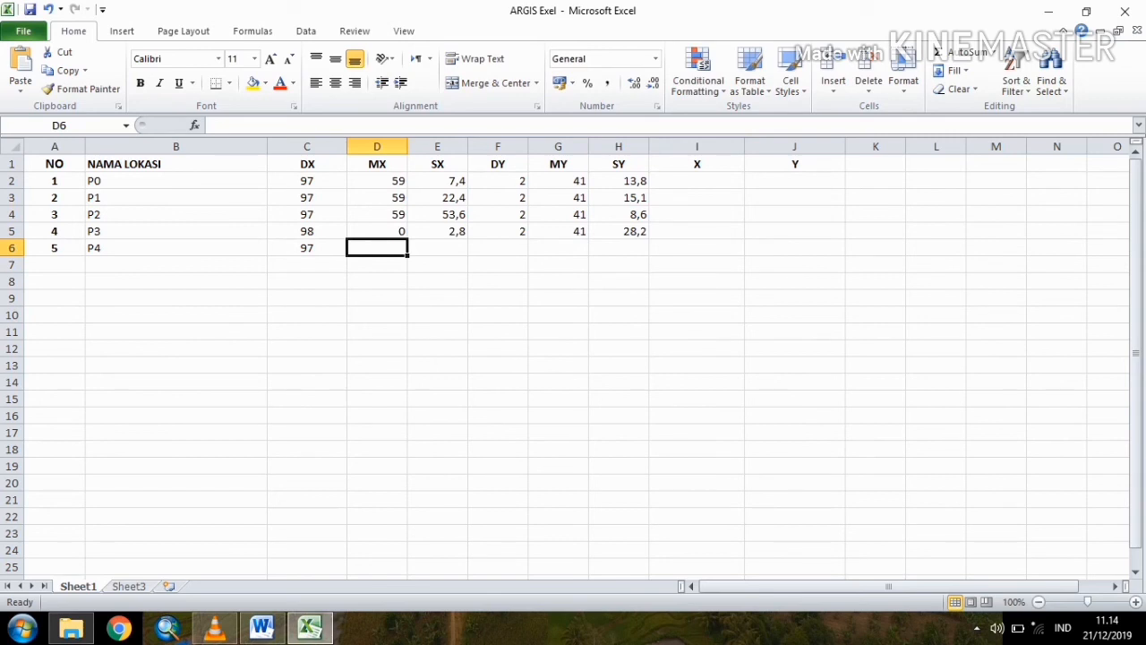
text(59)
key(Tab)
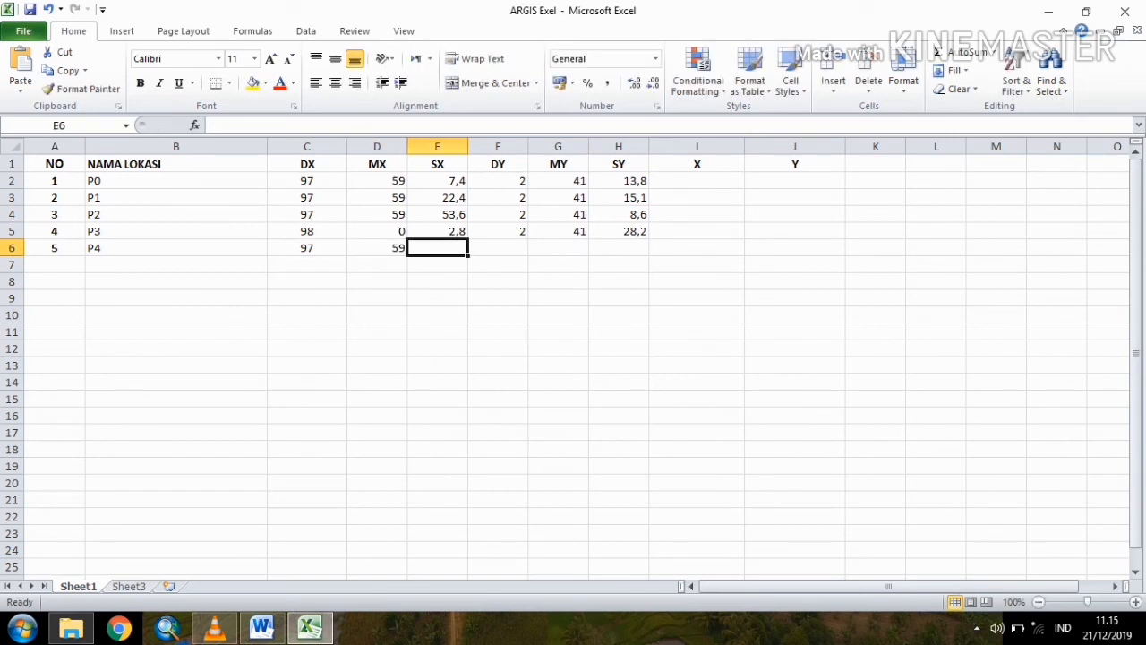
text(57,3)
key(Tab)
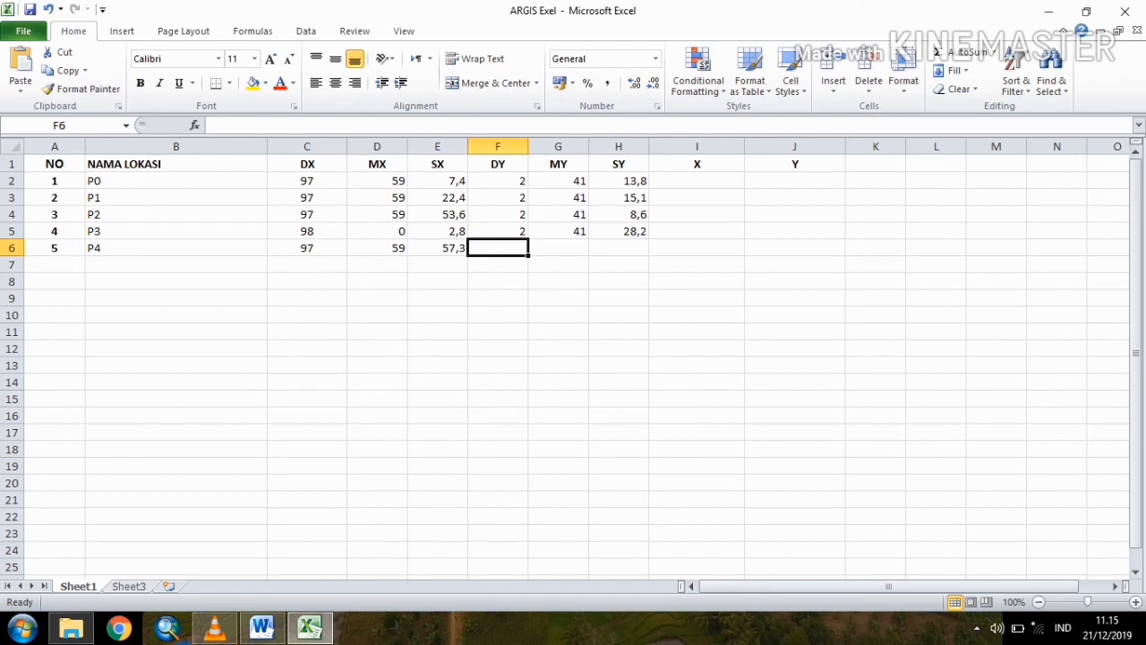
Enter the DY, MY and SY values 2, 41 and 44,9 for location P4 in row 6
text(2)
key(Tab)
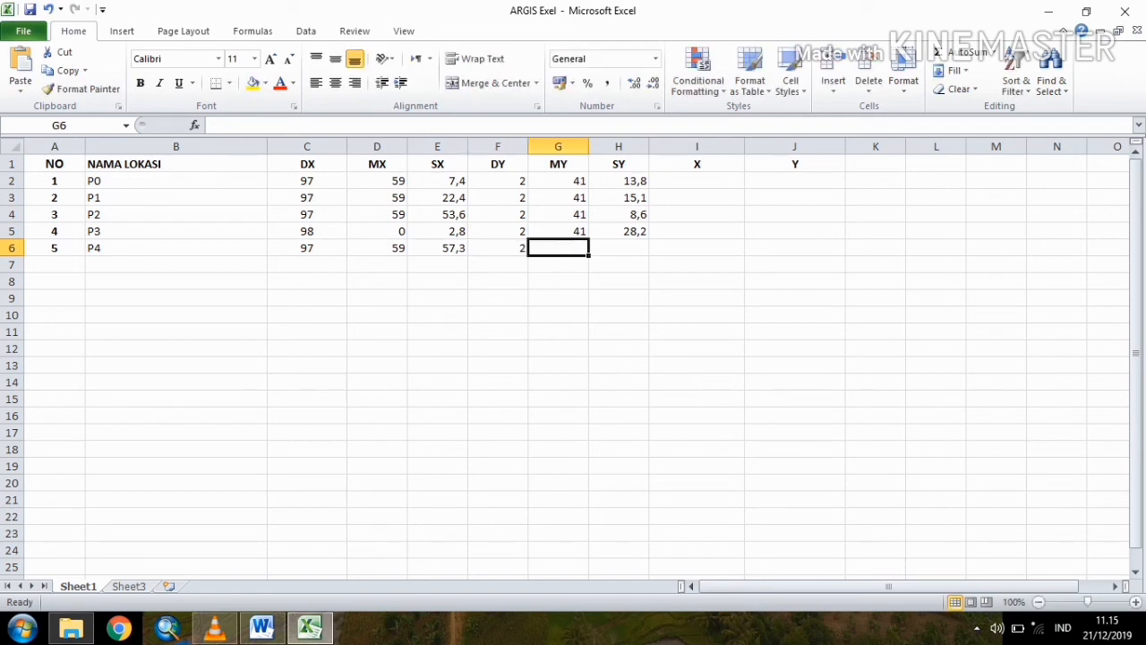
text(41)
key(Tab)
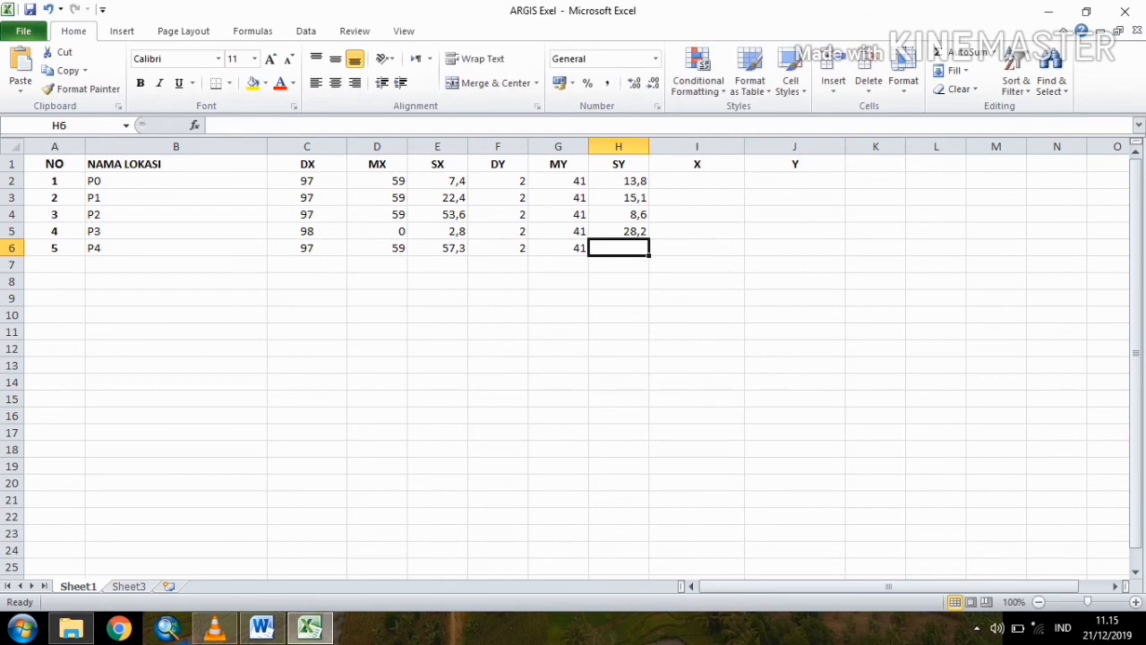
text(44,9)
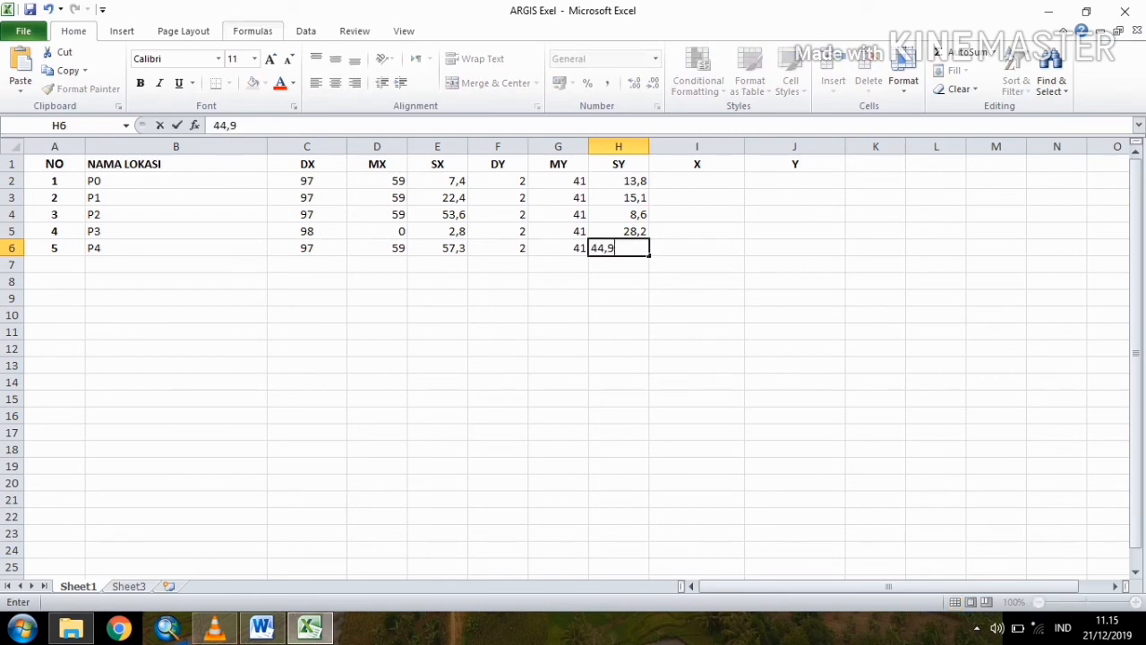
click(437, 264)
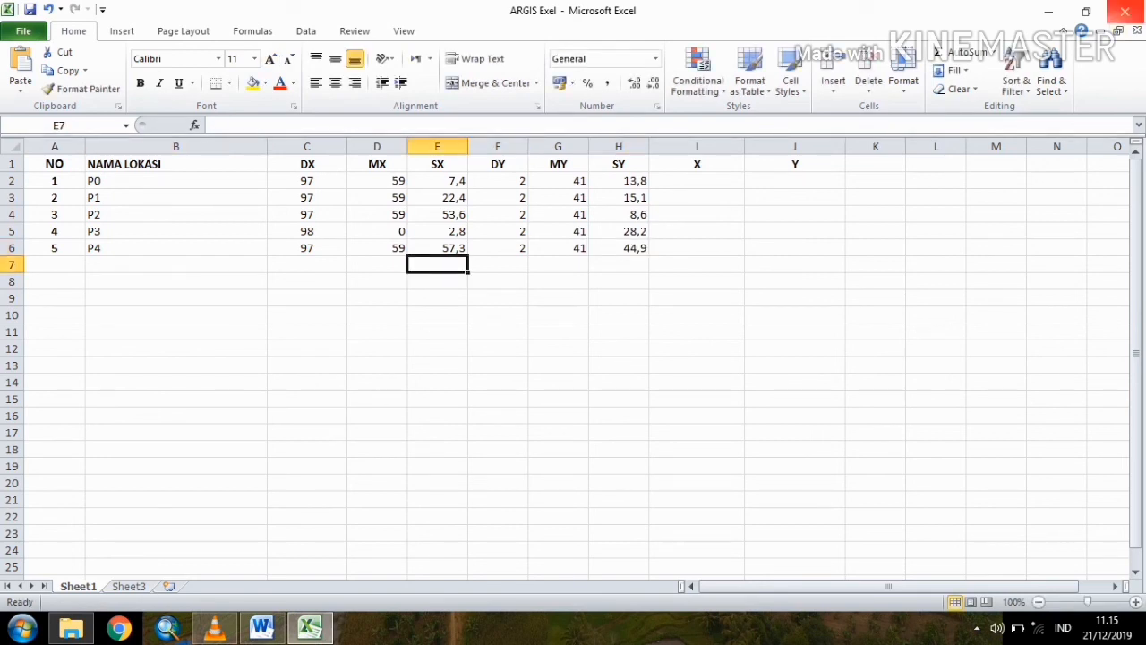
Close the ARGIS Exel workbook and return to the Word document with the numbered instructions
click(1125, 12)
key(Return)
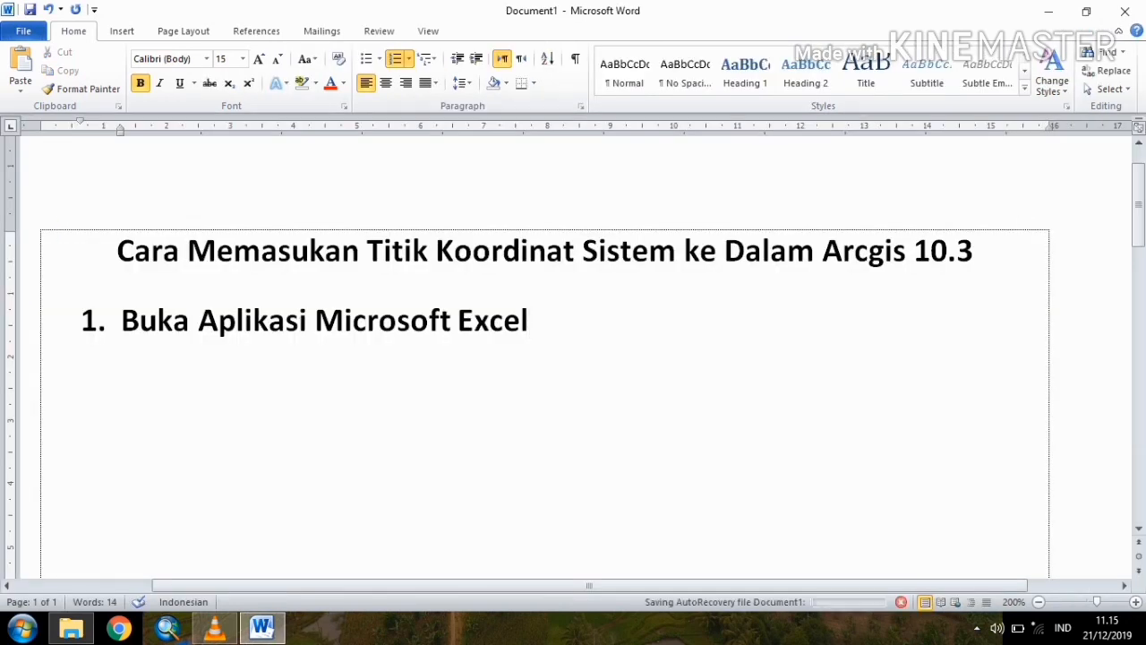
mouse_move(72, 628)
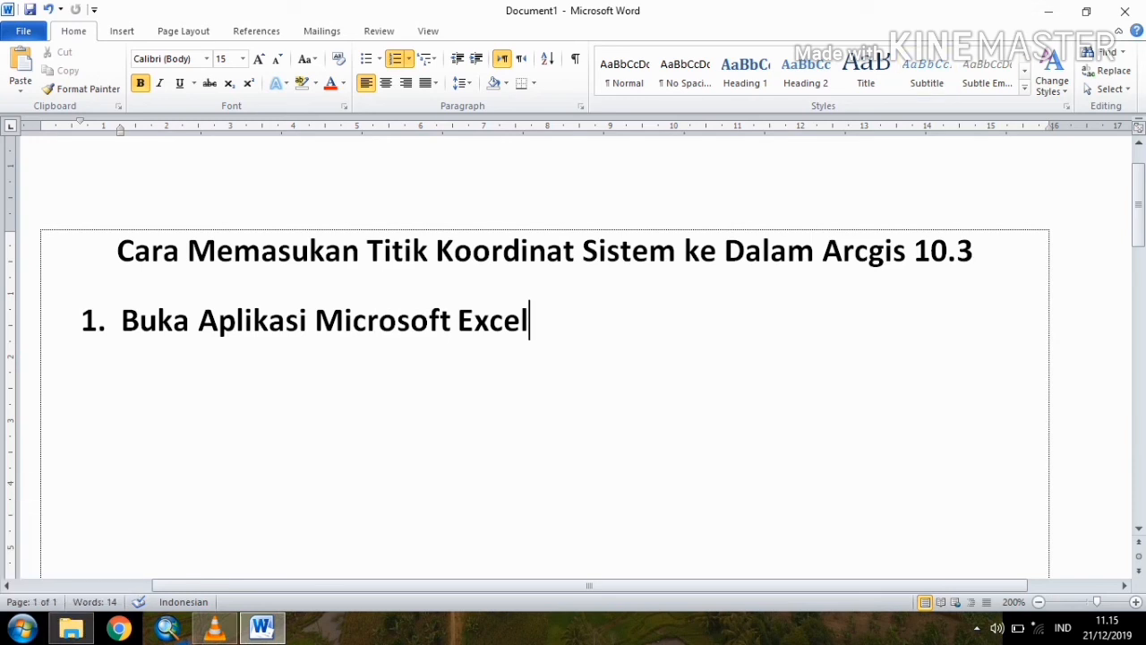
Add the second numbered item "BUKA APLIKASI ARCGIS 10.3" below the Microsoft Excel item
key(Return)
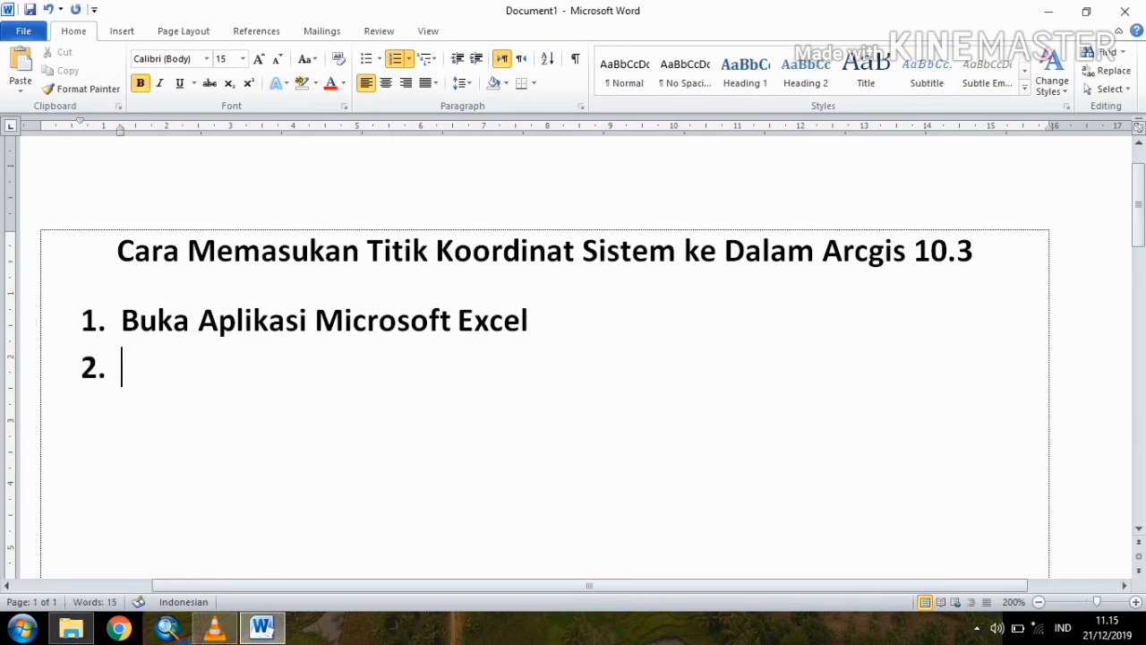
text(BUKA )
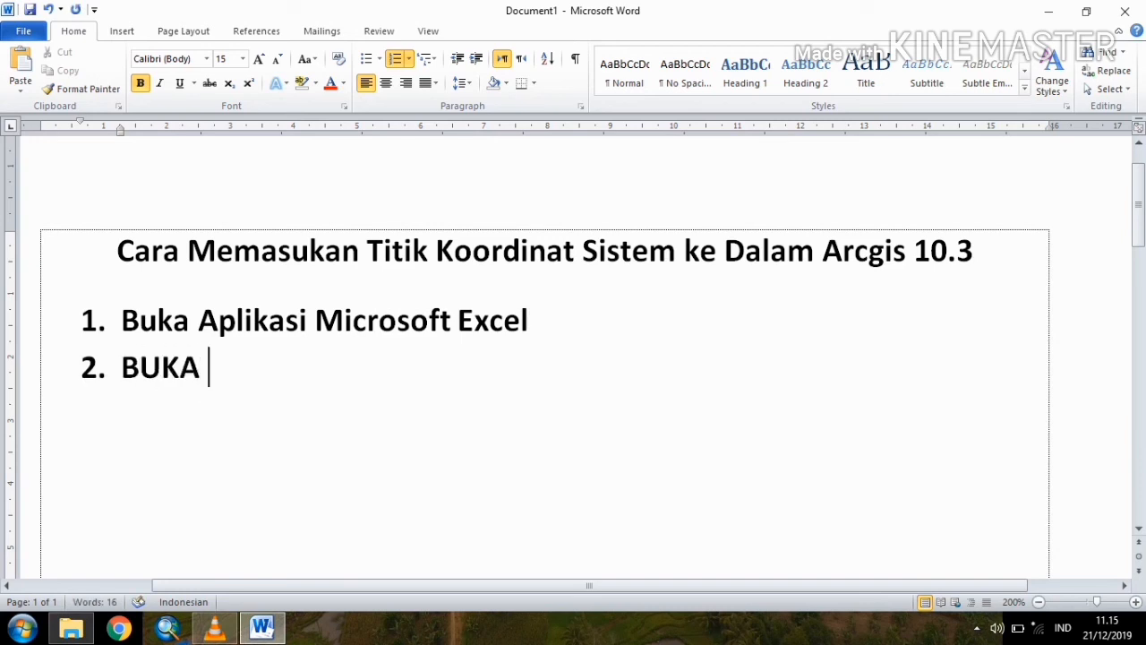
text(APLIKASI)
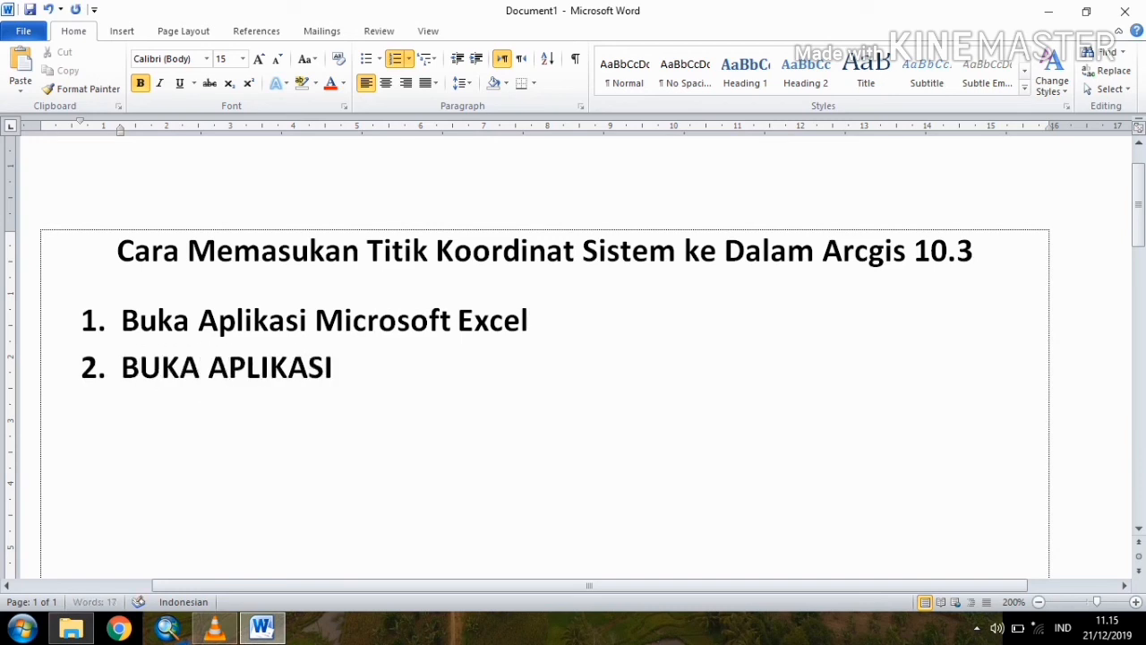
text( AR)
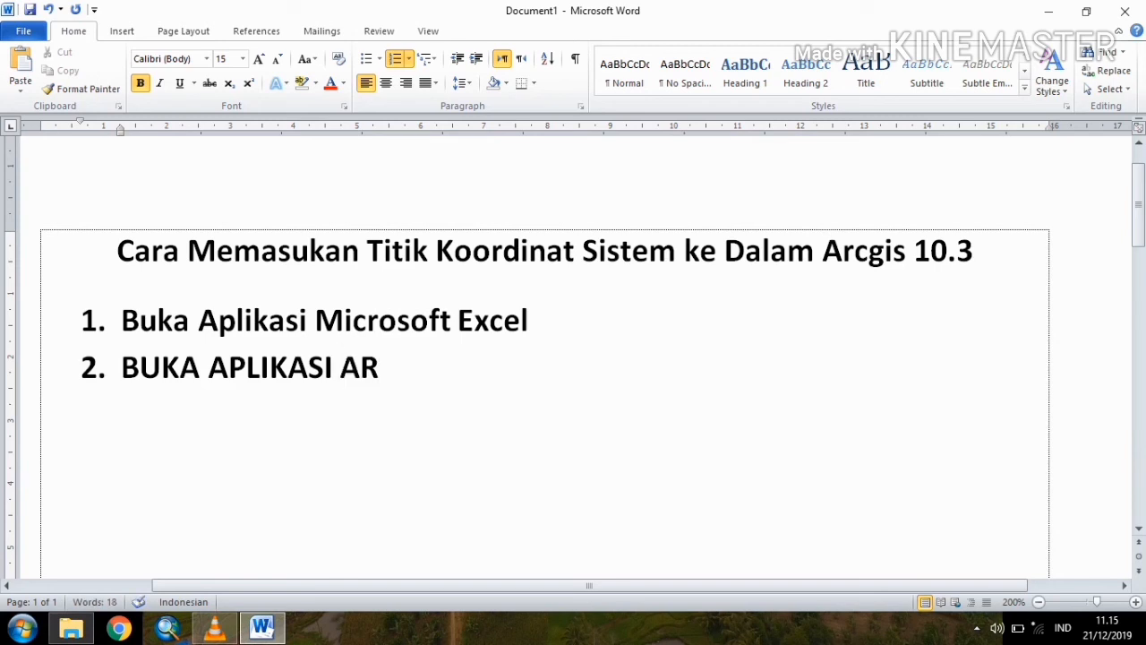
text(RC)
key(BackSpace)
key(BackSpace)
text(CGIS)
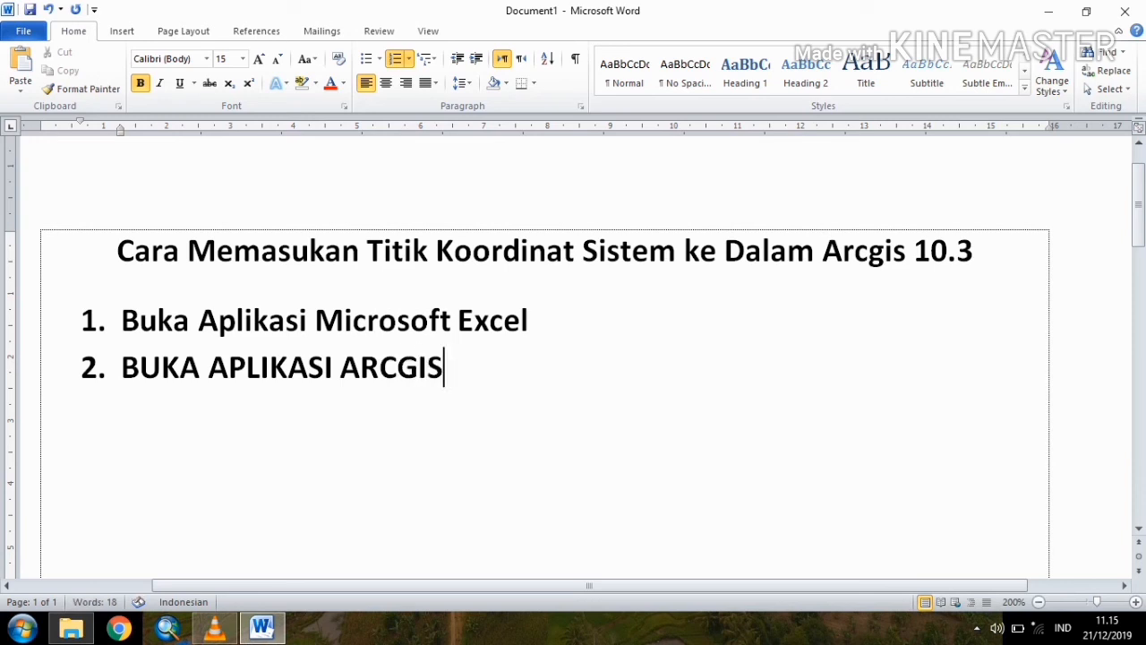
text( 10.)
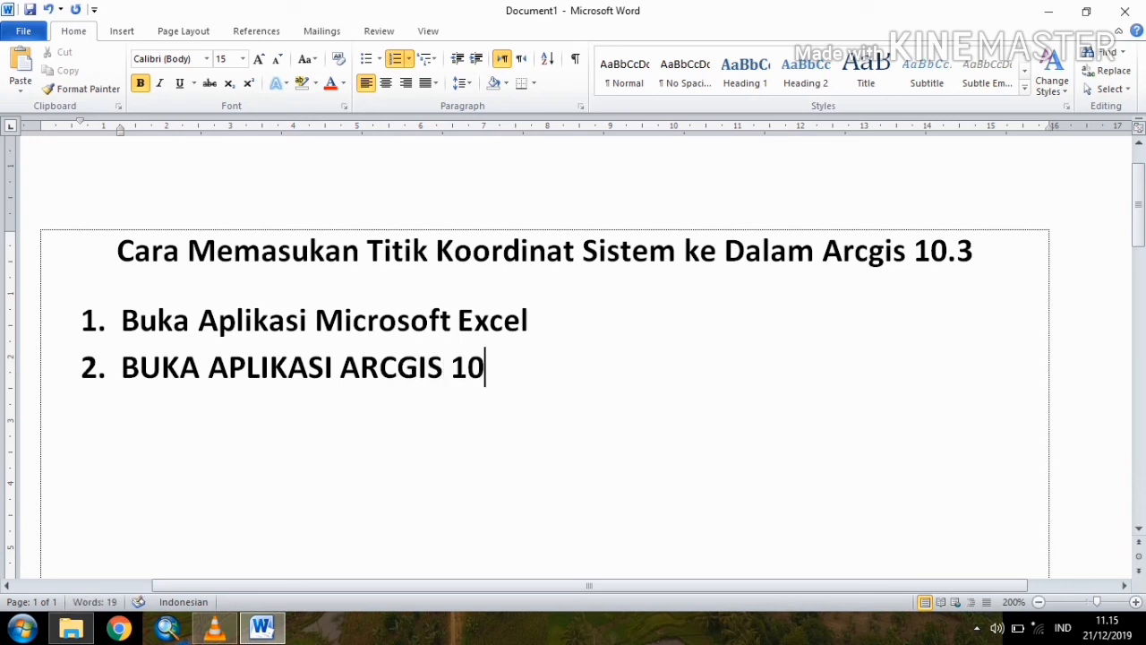
text(3)
Switch to ArcMap and set the coordinate system of the Layers data frame to WGS 1984 from the World geographic coordinate systems
click(168, 627)
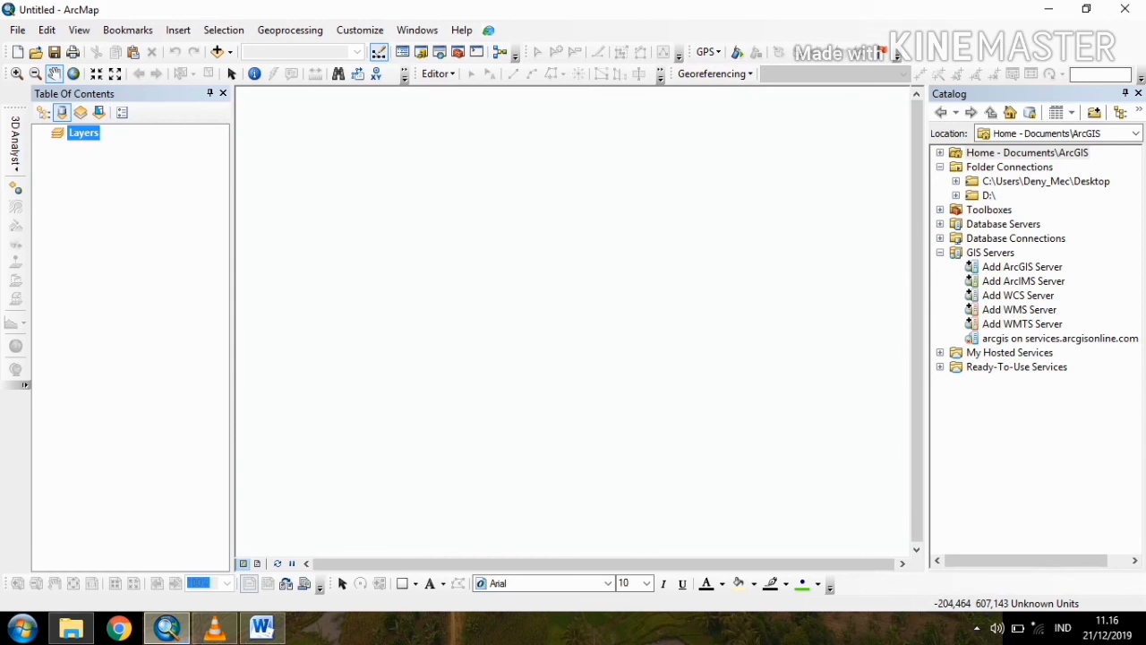
right_click(85, 134)
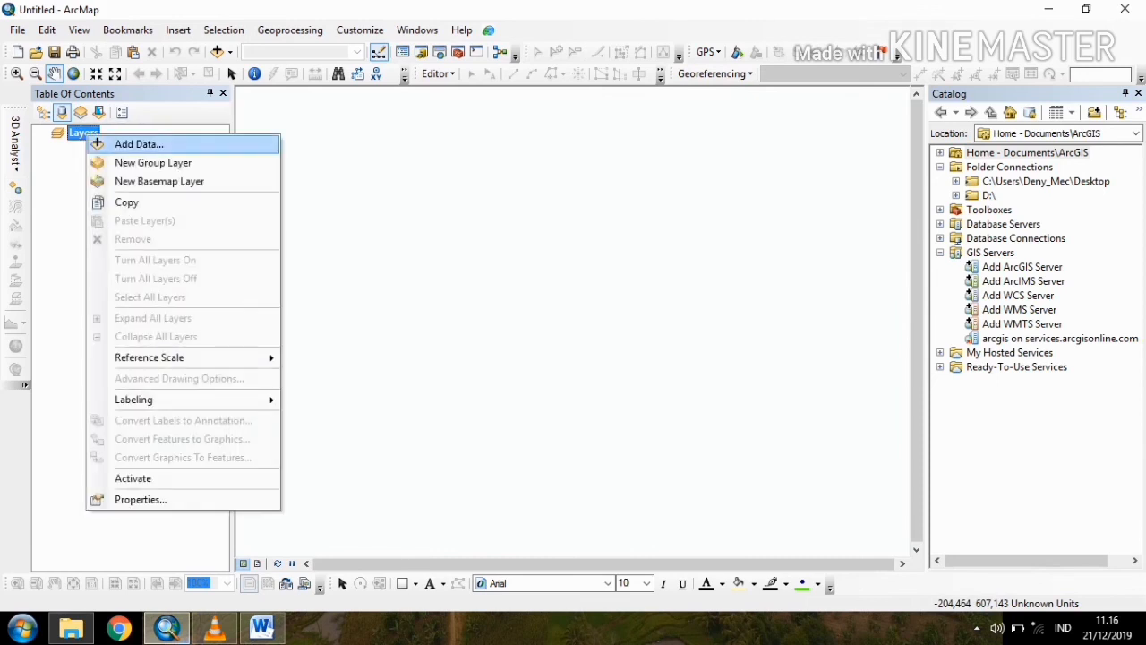
click(141, 498)
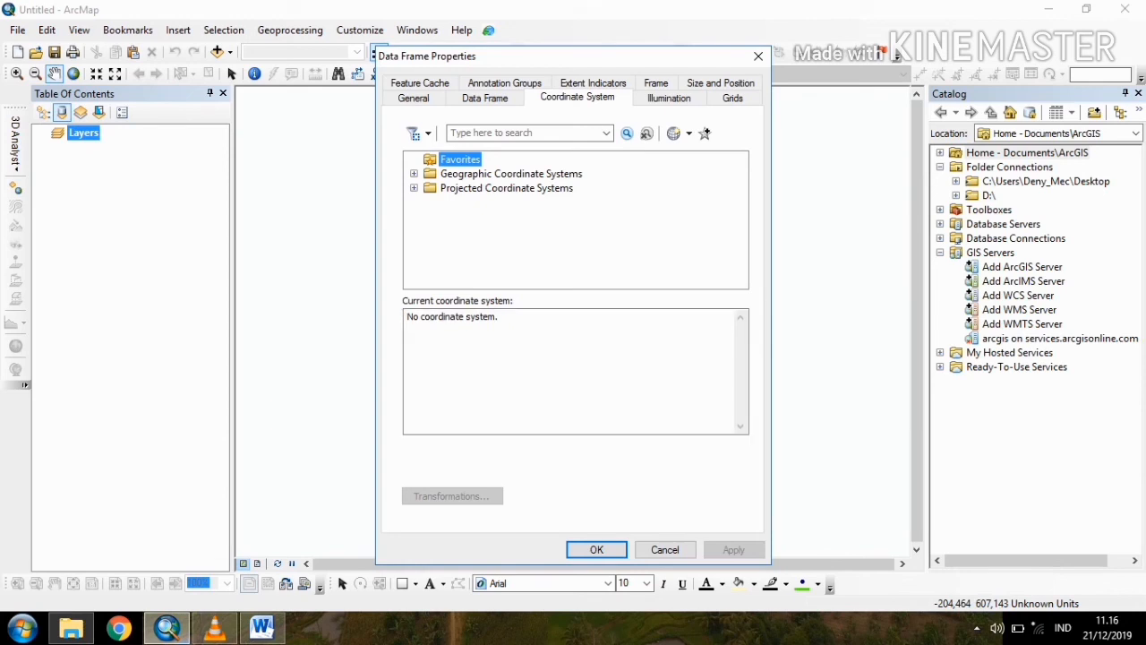
click(510, 173)
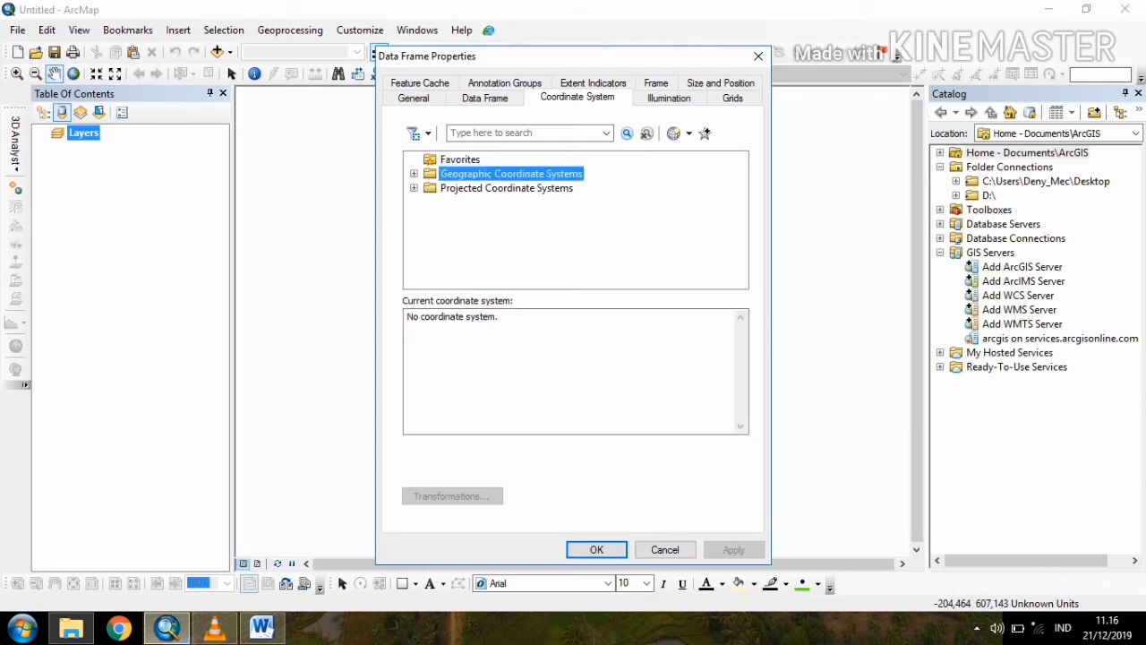
click(413, 173)
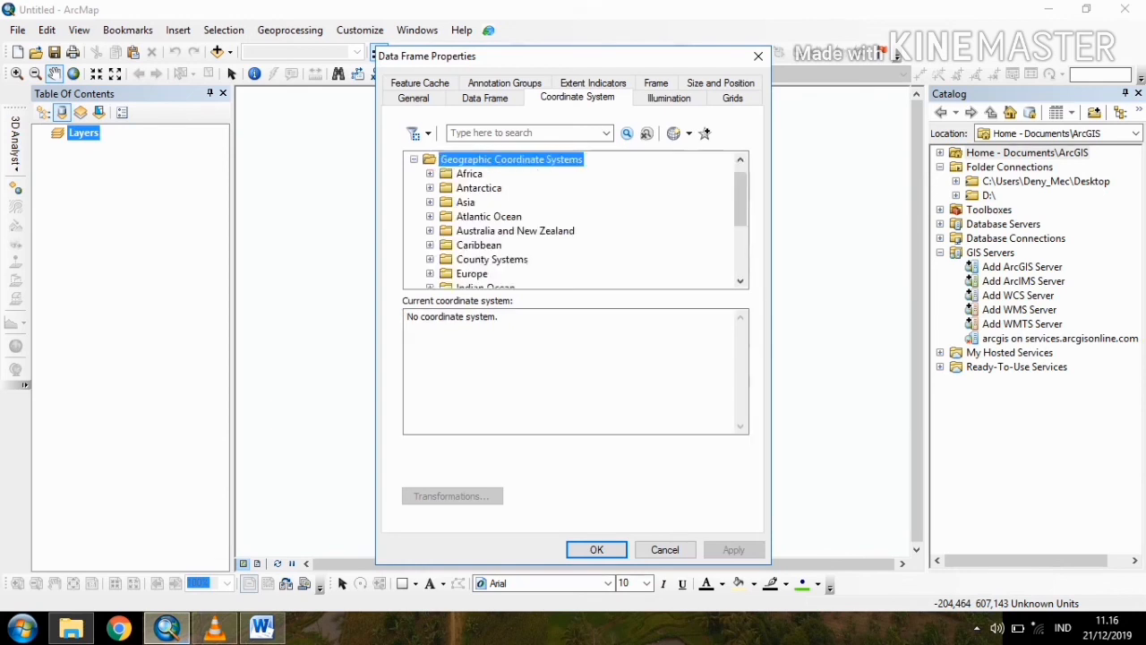
scroll(573, 219, down, 2)
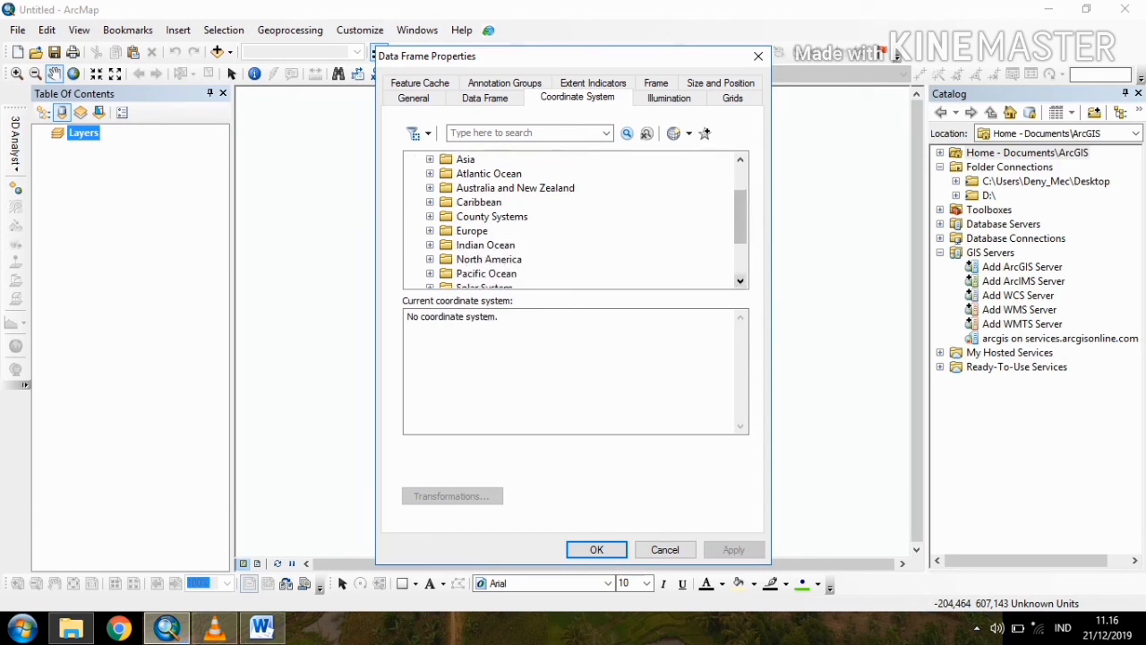
scroll(573, 220, down, 1)
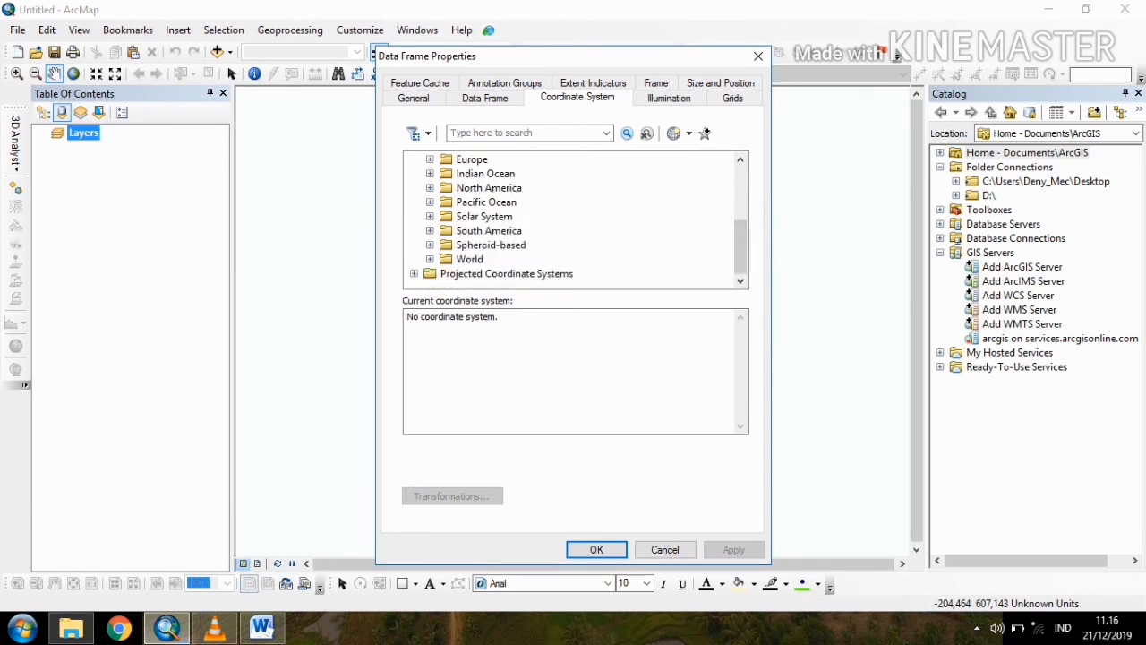
double_click(470, 260)
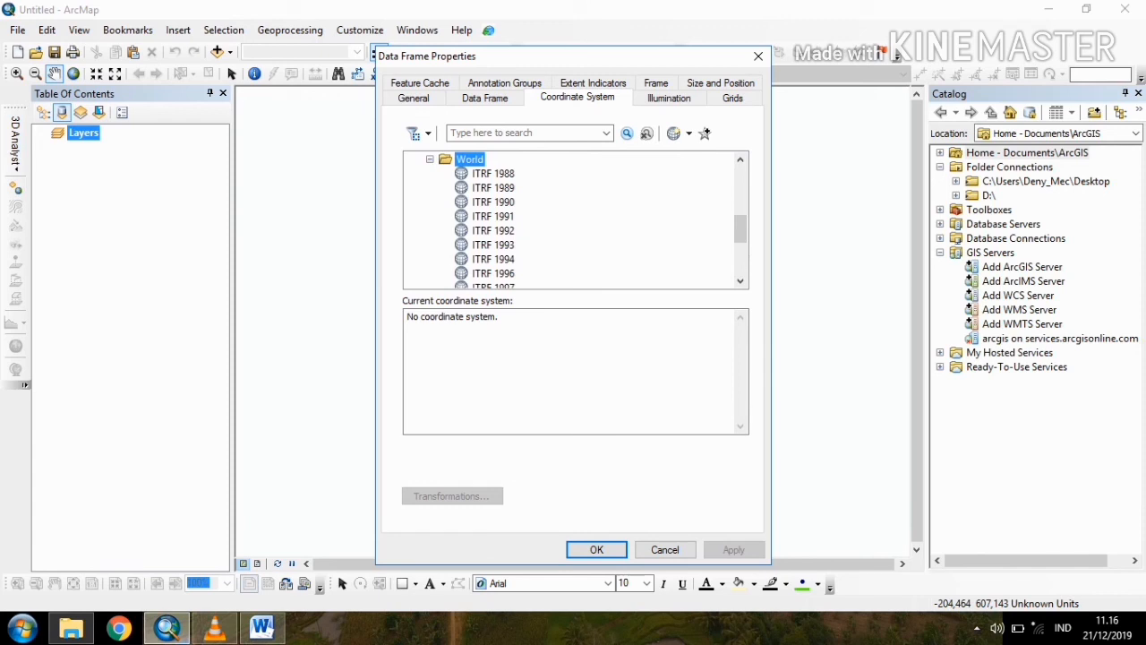
scroll(573, 220, down, 2)
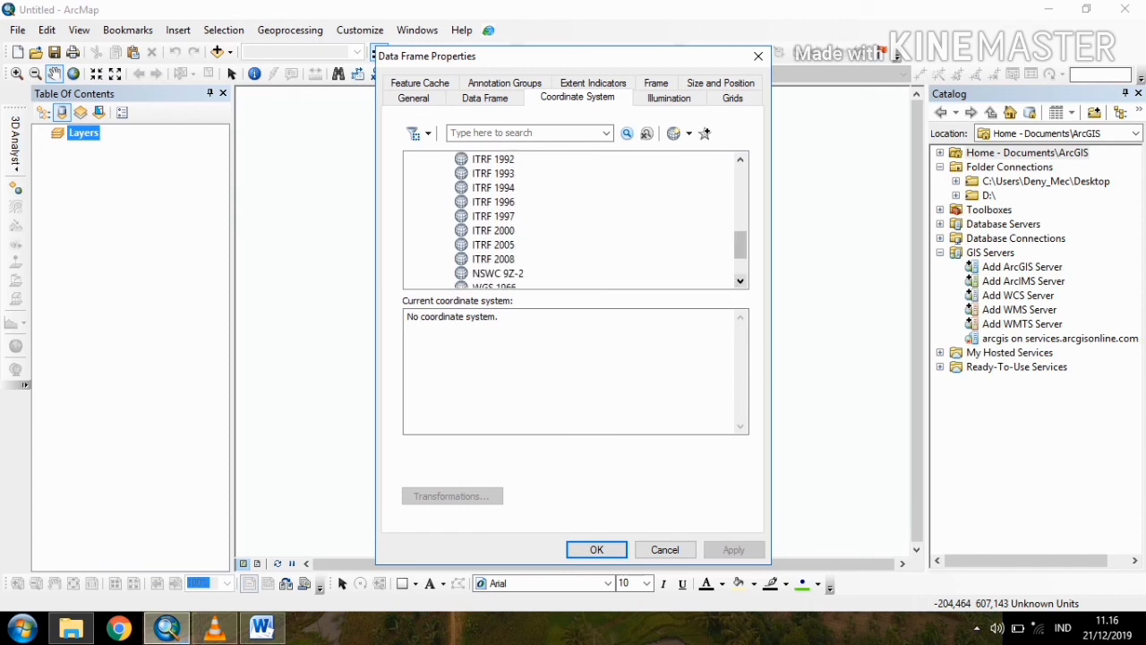
scroll(573, 219, down, 2)
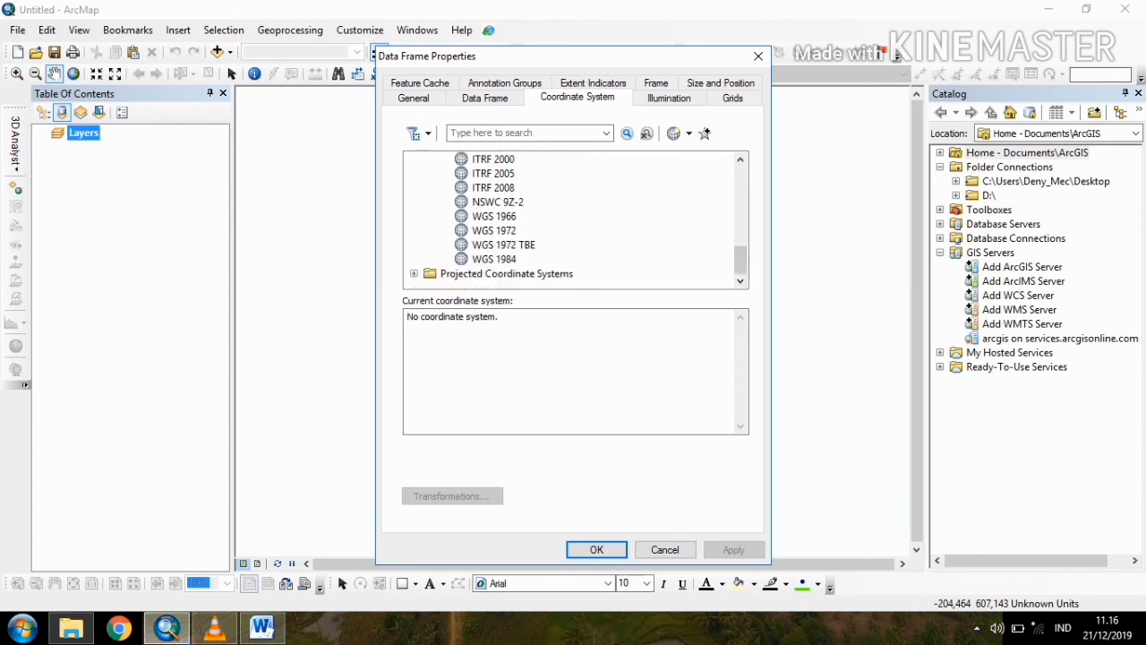
click(495, 258)
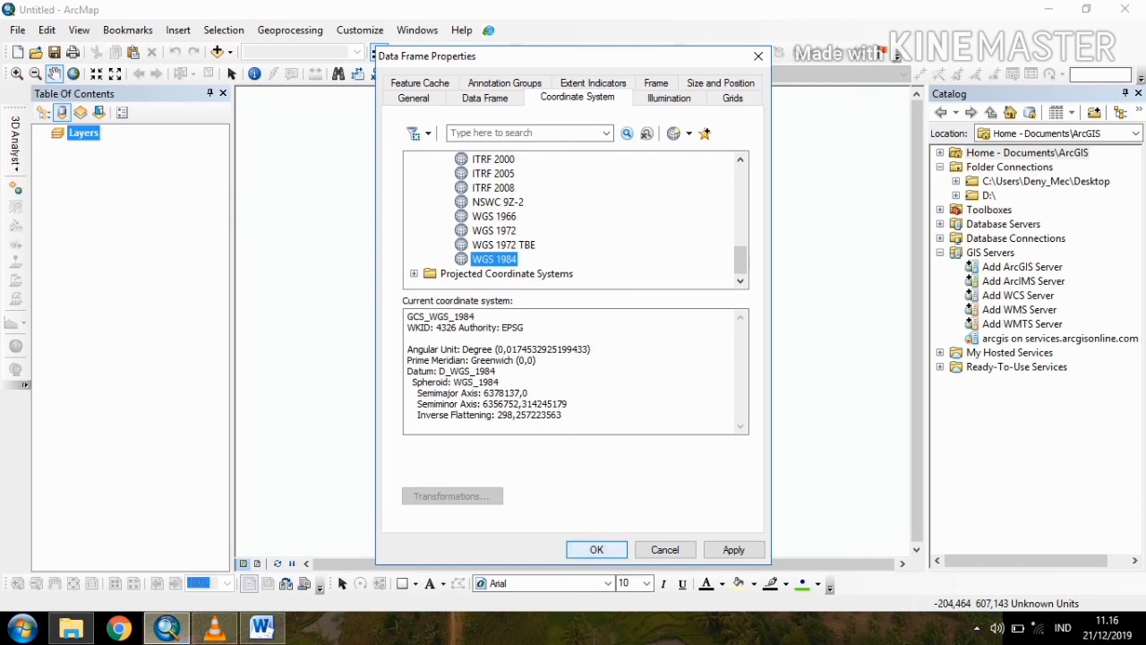
click(596, 549)
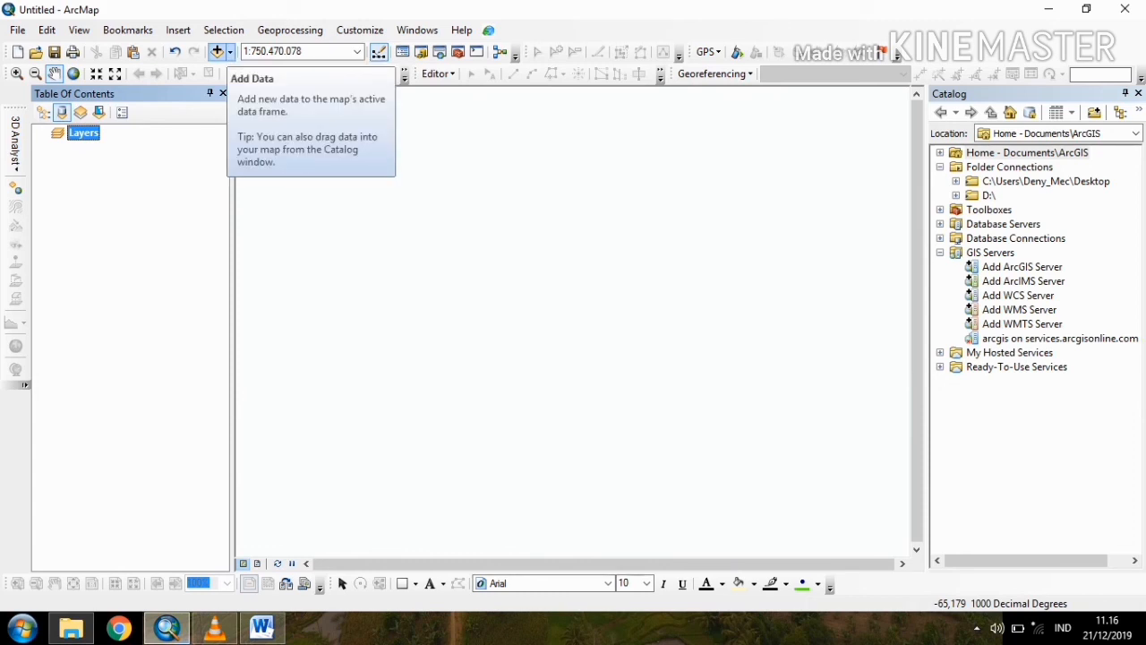
Add Sheet1$ of DANAU TRAS.xlsx from the DANAU TRAS folder under simpang kiri to the map
click(216, 51)
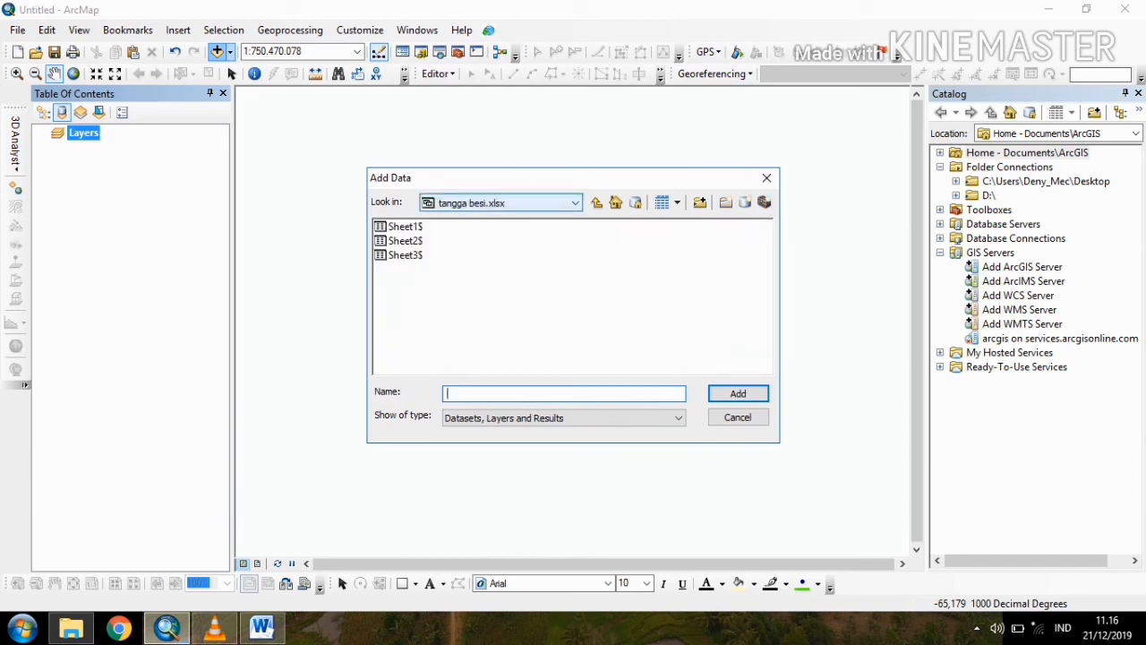
click(575, 203)
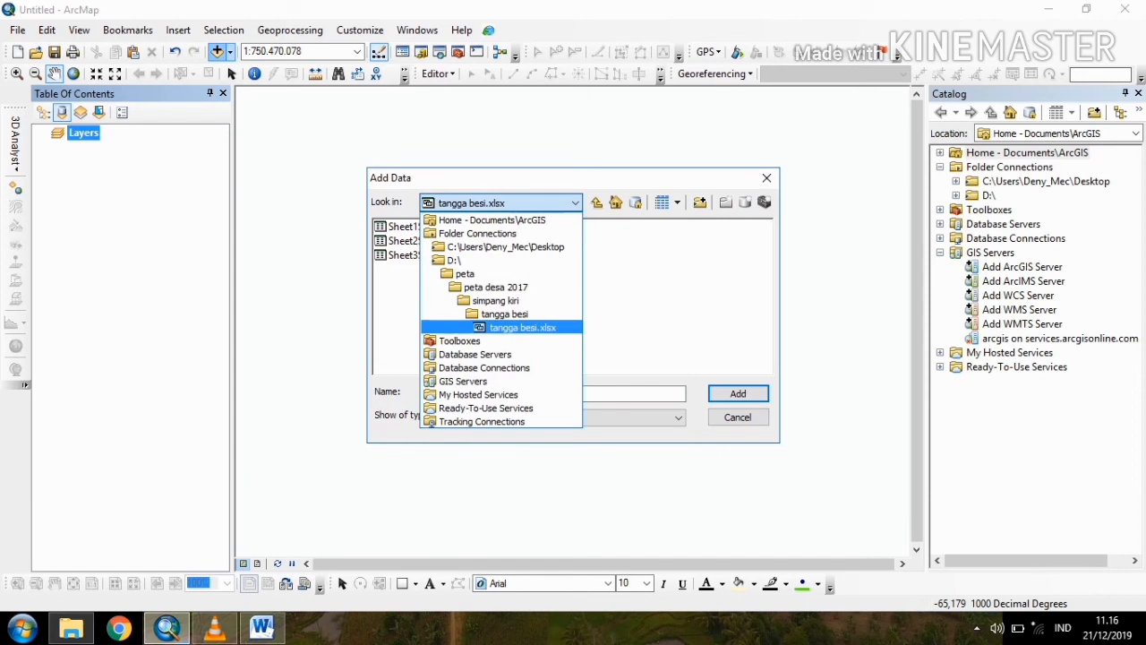
click(596, 202)
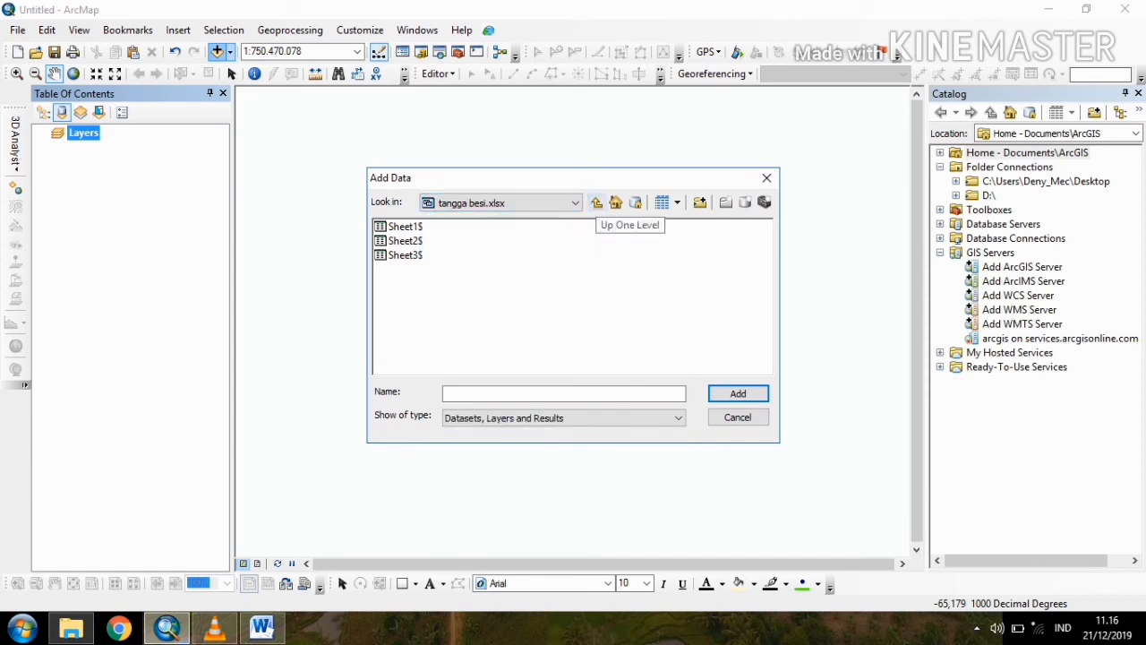
click(597, 203)
click(596, 202)
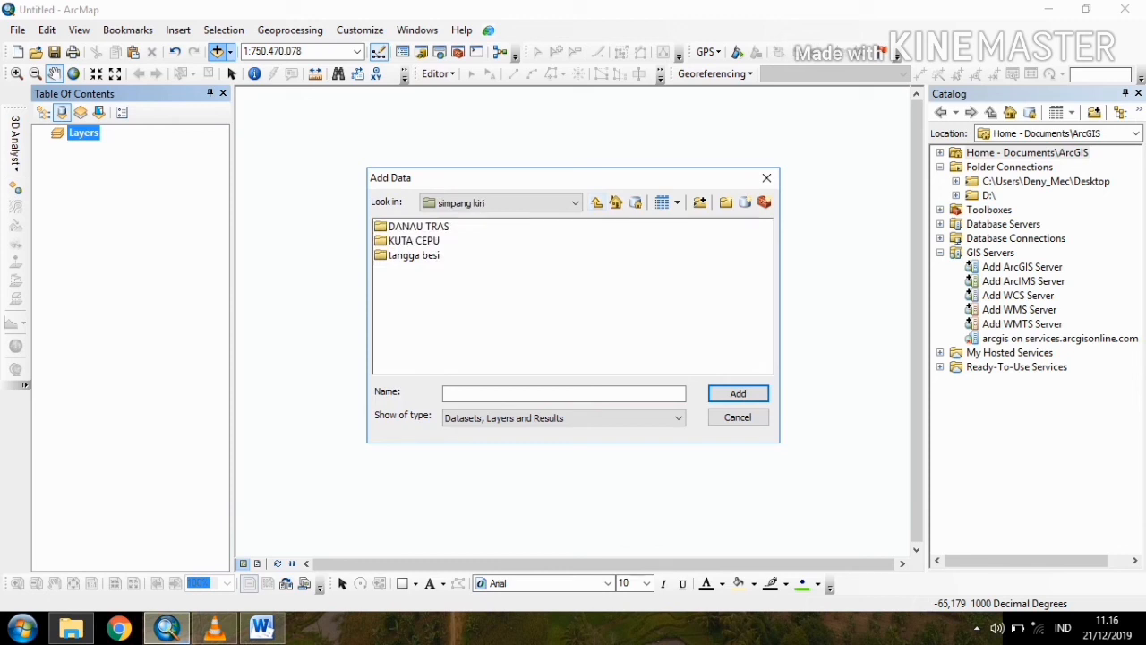
double_click(418, 226)
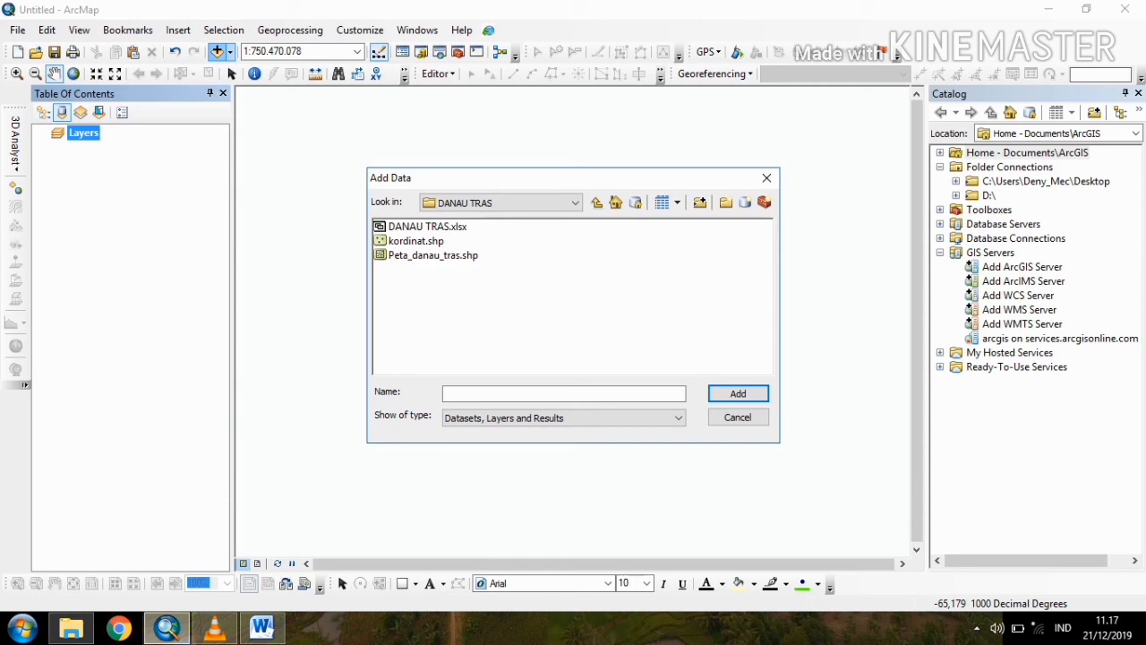
click(427, 227)
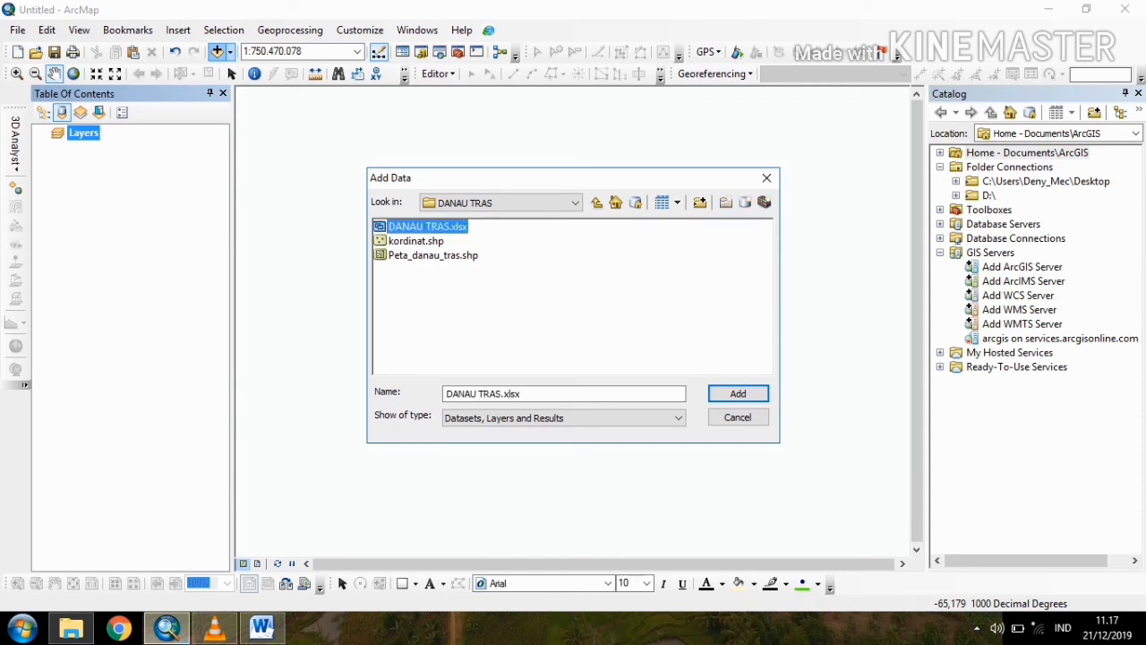
double_click(427, 226)
click(405, 227)
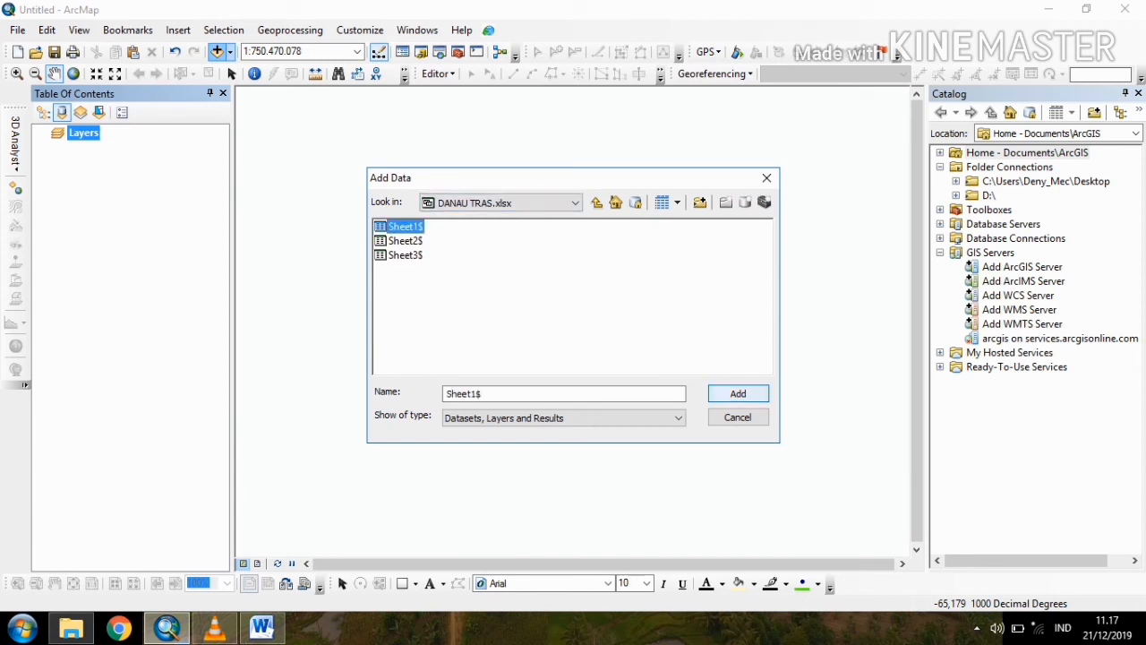
click(738, 393)
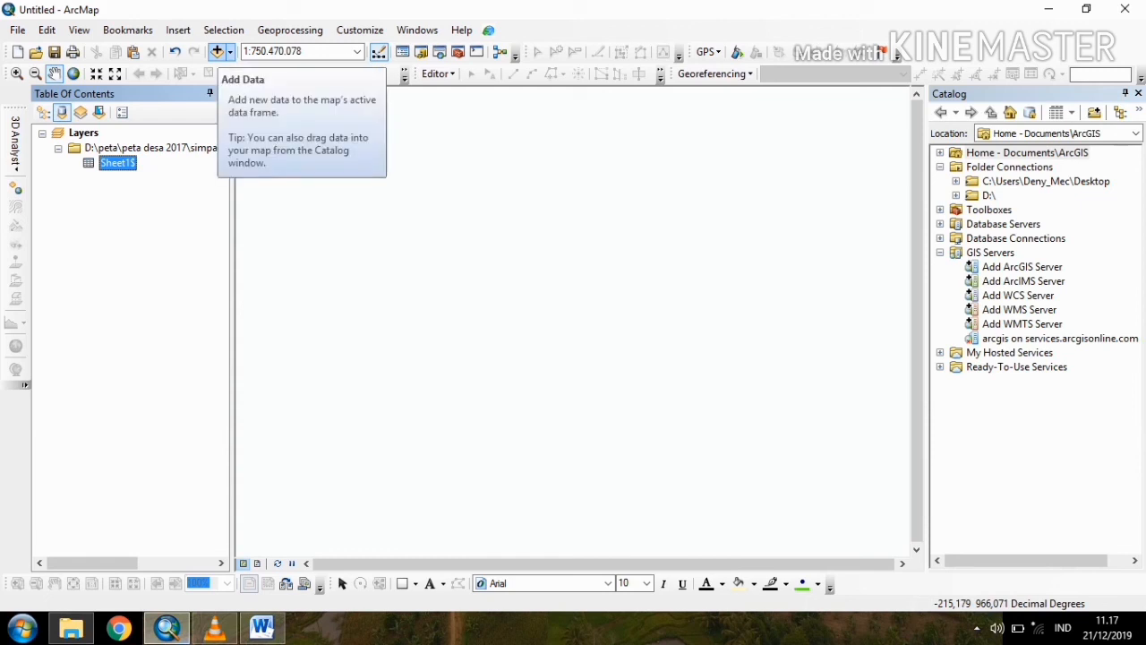
Add Poligon_Kota Subulussalam.shp from the Batas Admin PEMKO Subulussalam folder under peta to the map
click(217, 51)
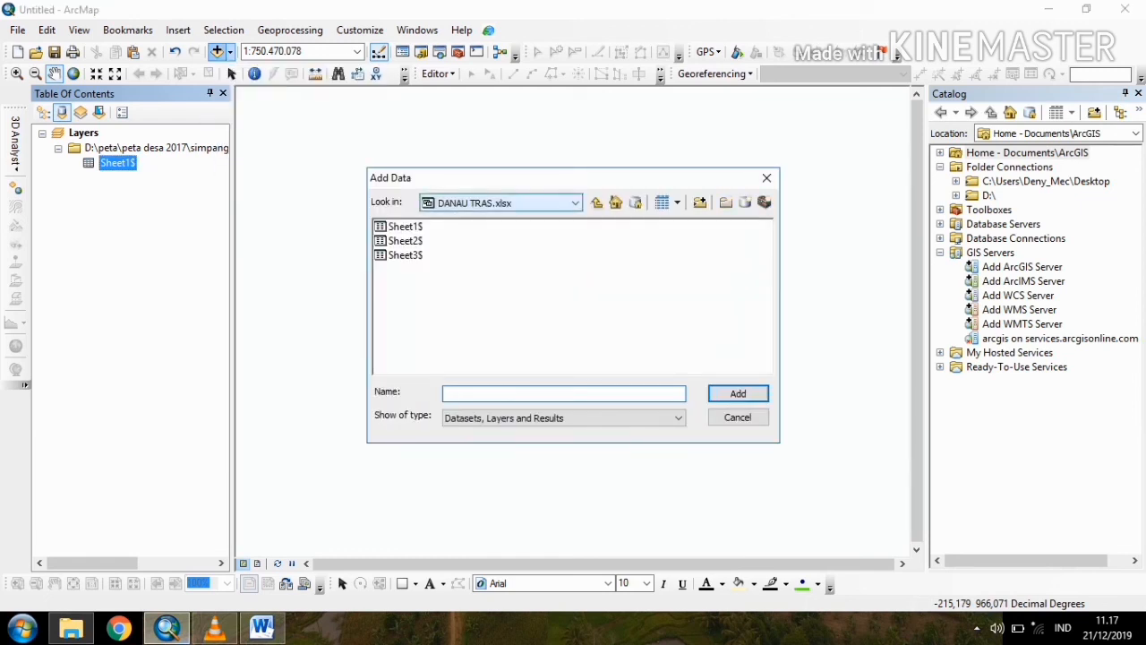
click(596, 202)
click(596, 203)
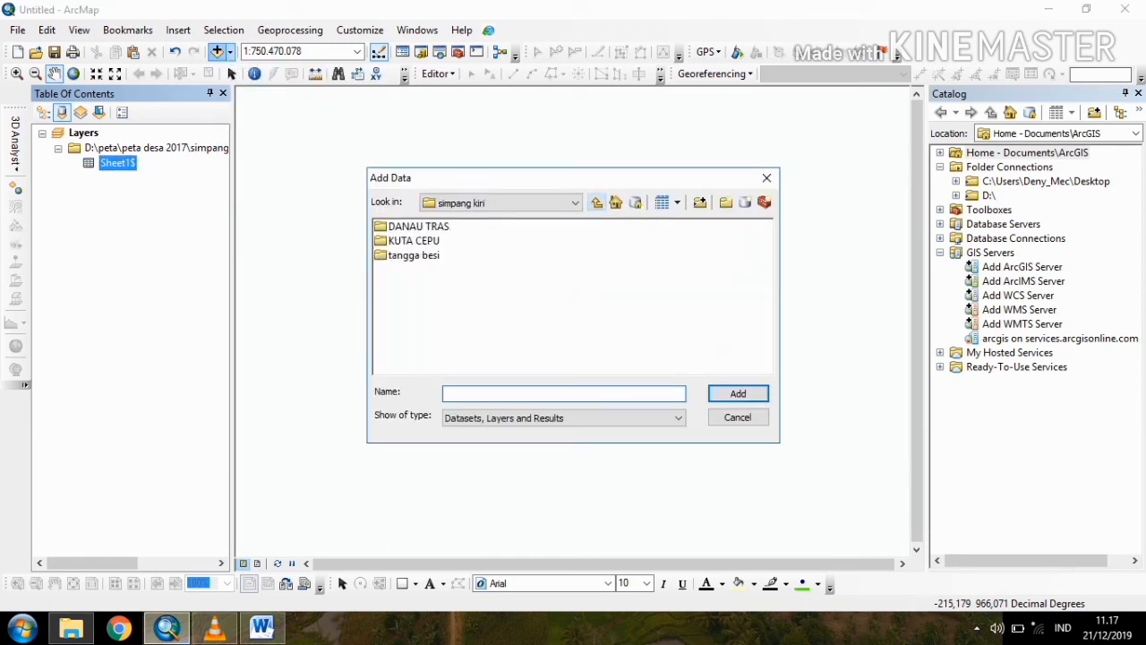
click(596, 203)
click(596, 203)
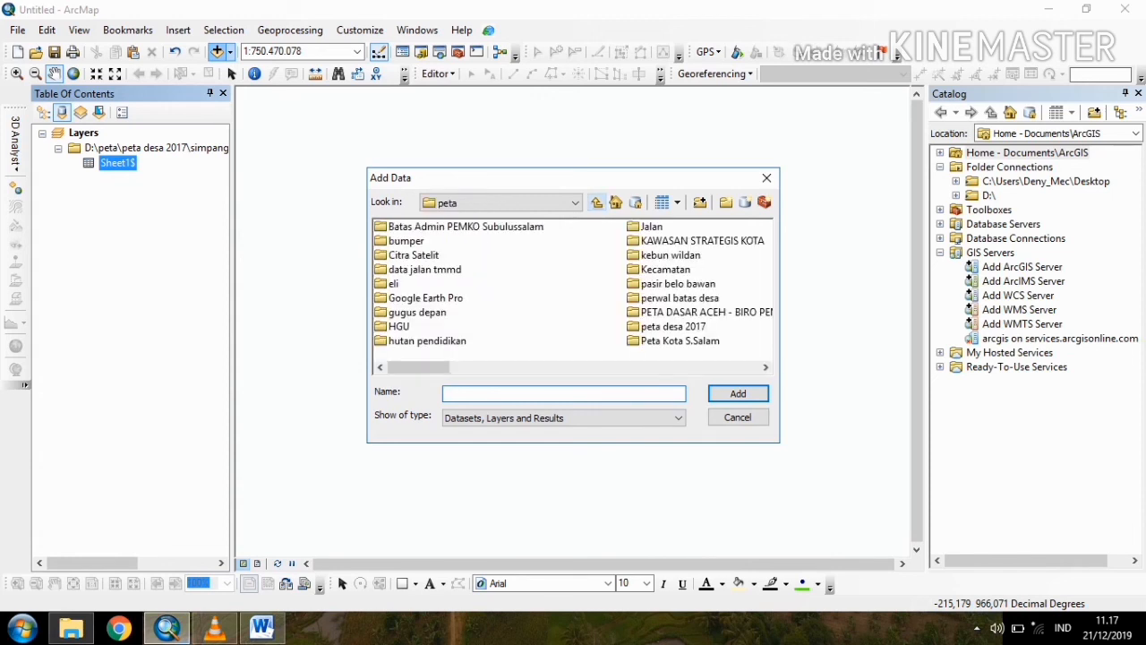
double_click(465, 227)
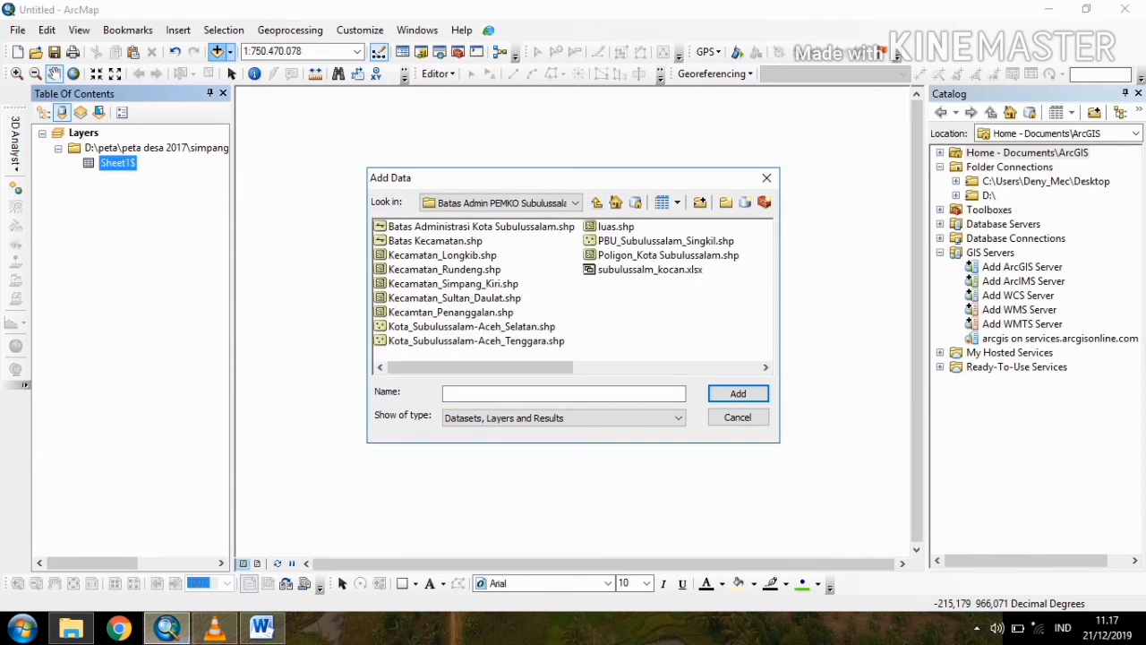
click(667, 255)
click(738, 393)
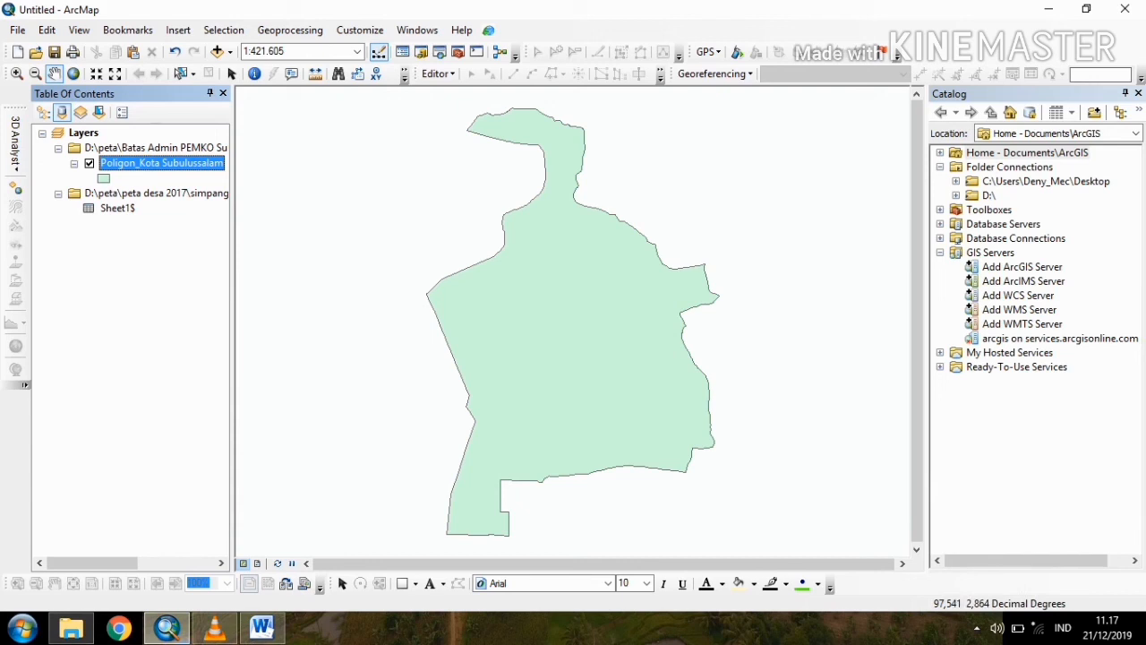
Set the fill of the Poligon_Kota Subulussalam layer to No Color
double_click(104, 179)
click(739, 250)
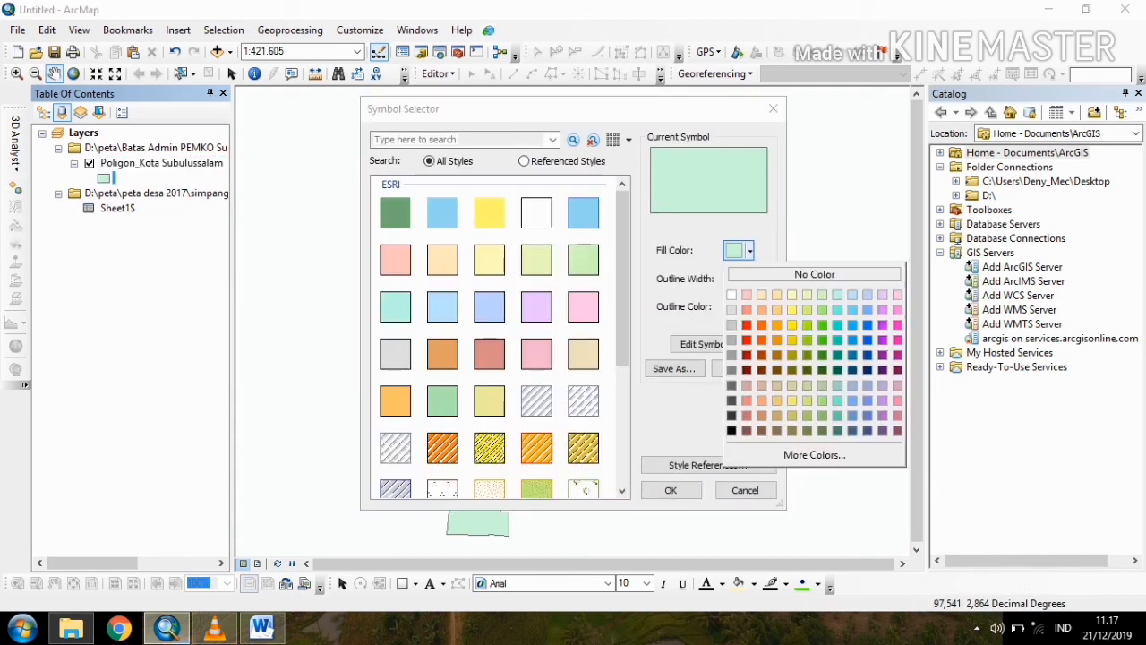
click(813, 274)
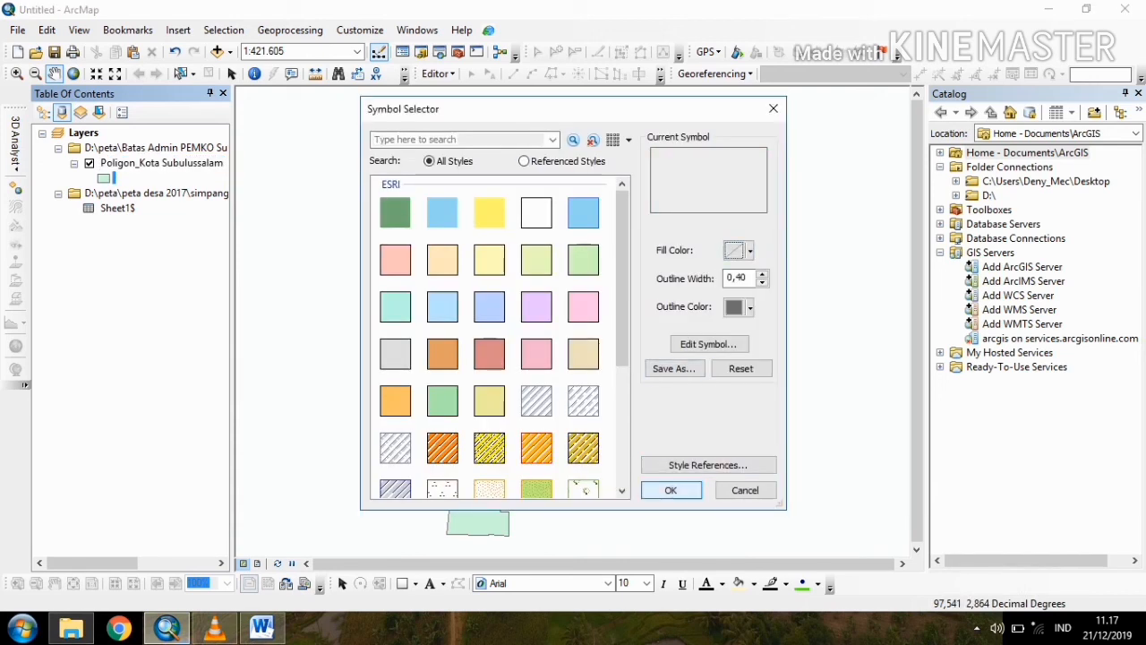
click(671, 490)
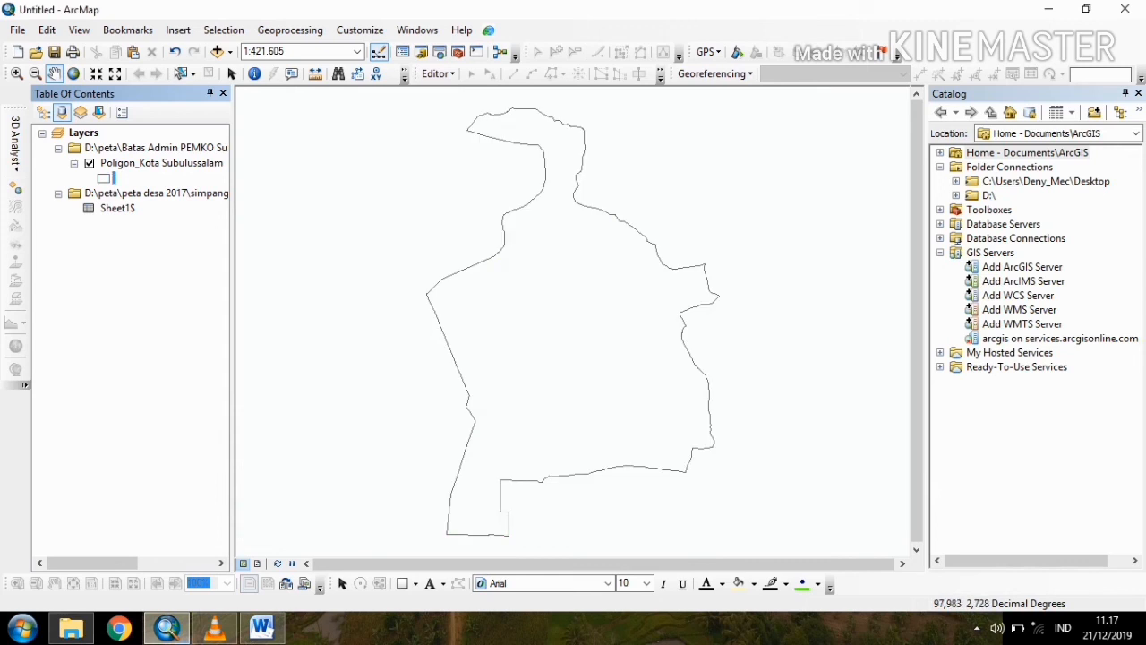
mouse_move(623, 312)
mouse_down()
mouse_move(563, 271)
mouse_move(610, 319)
mouse_move(666, 311)
mouse_move(621, 295)
mouse_up()
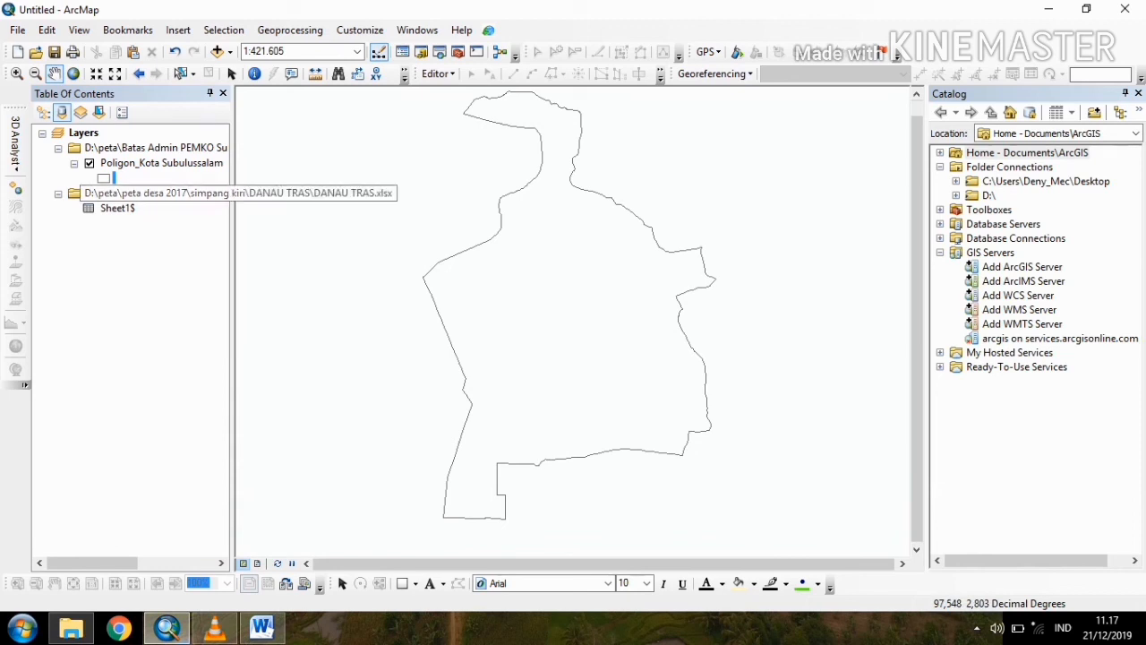
Display the XY data of Sheet1$ as a point layer, using fields X and Y and the WGS 1984 coordinate system
right_click(128, 193)
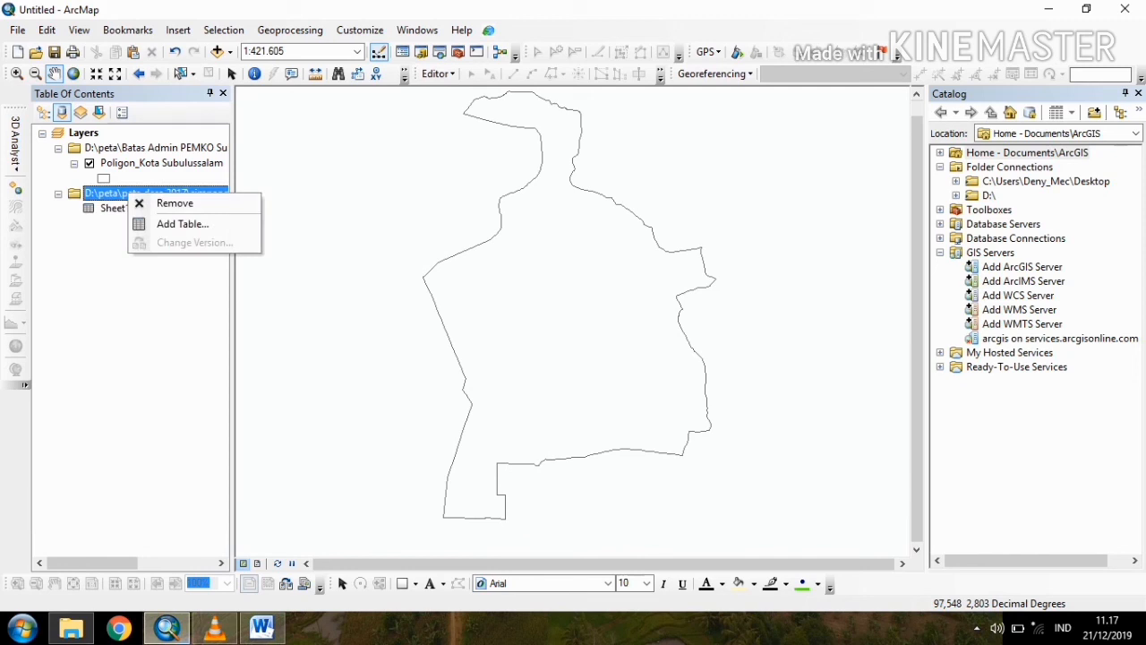
click(114, 208)
right_click(117, 207)
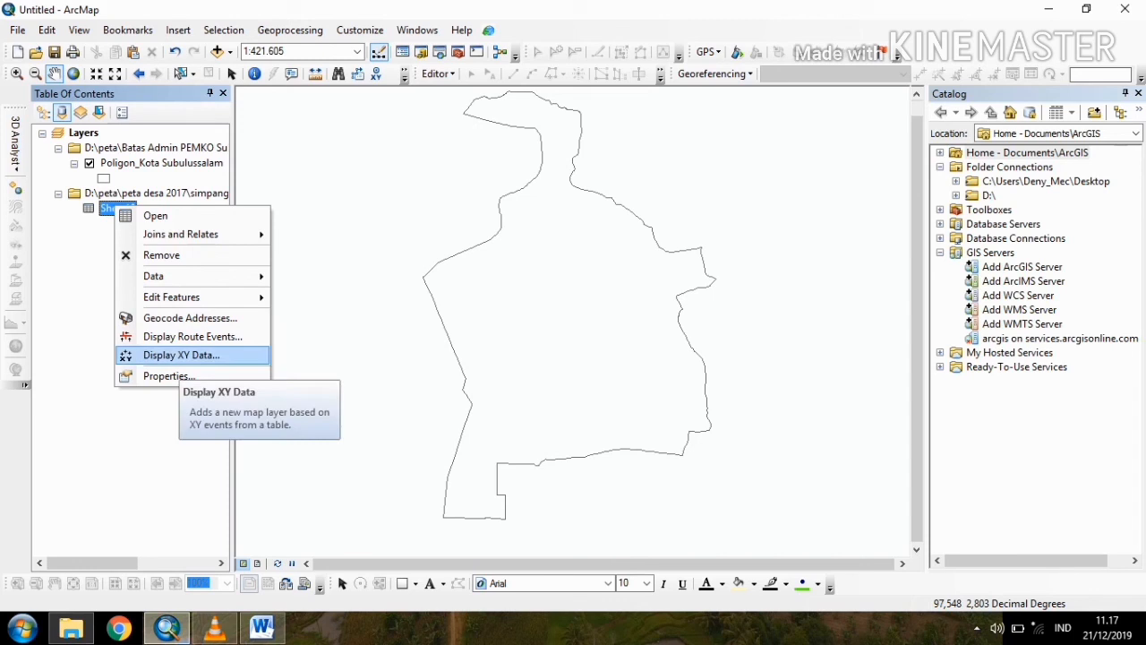
click(179, 355)
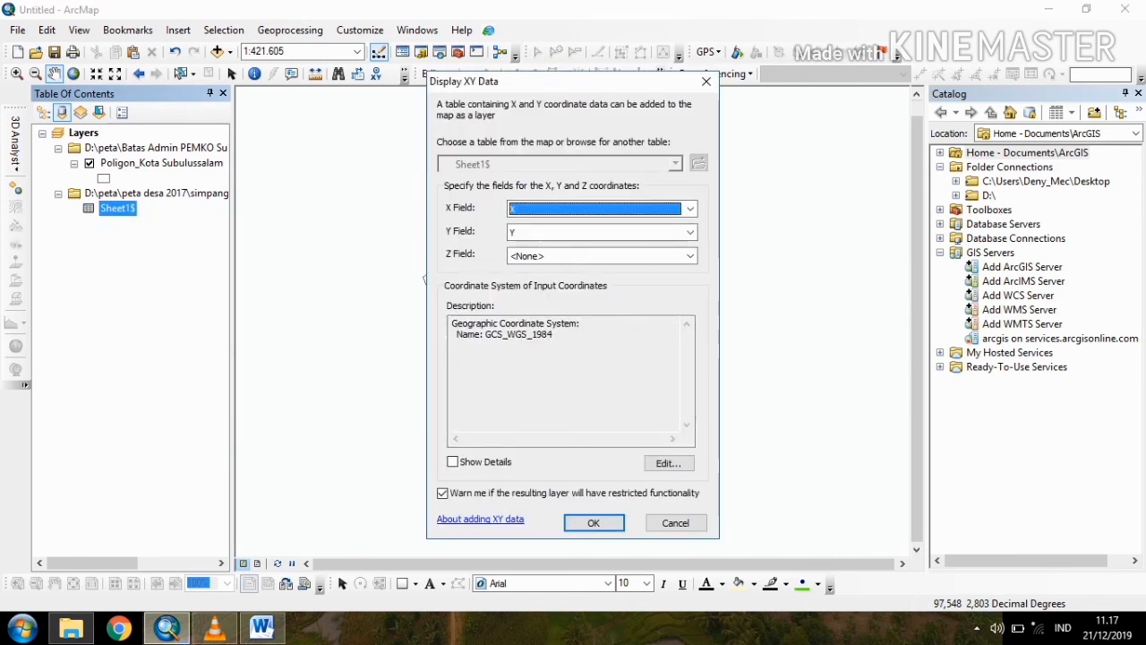
key(alt+e)
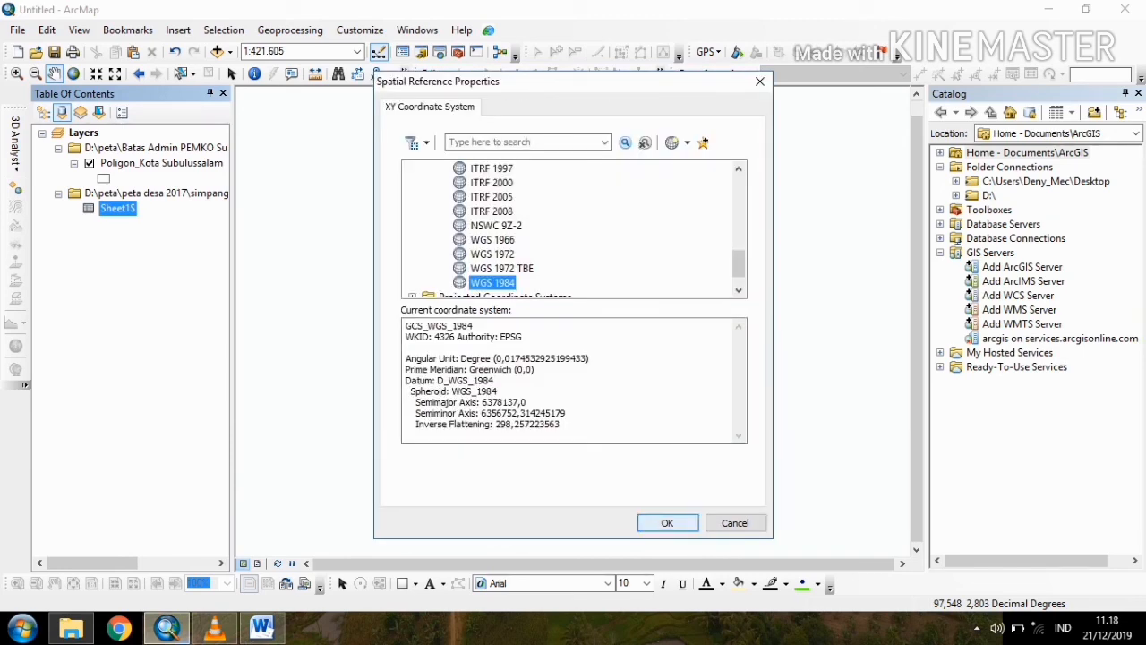
key(Return)
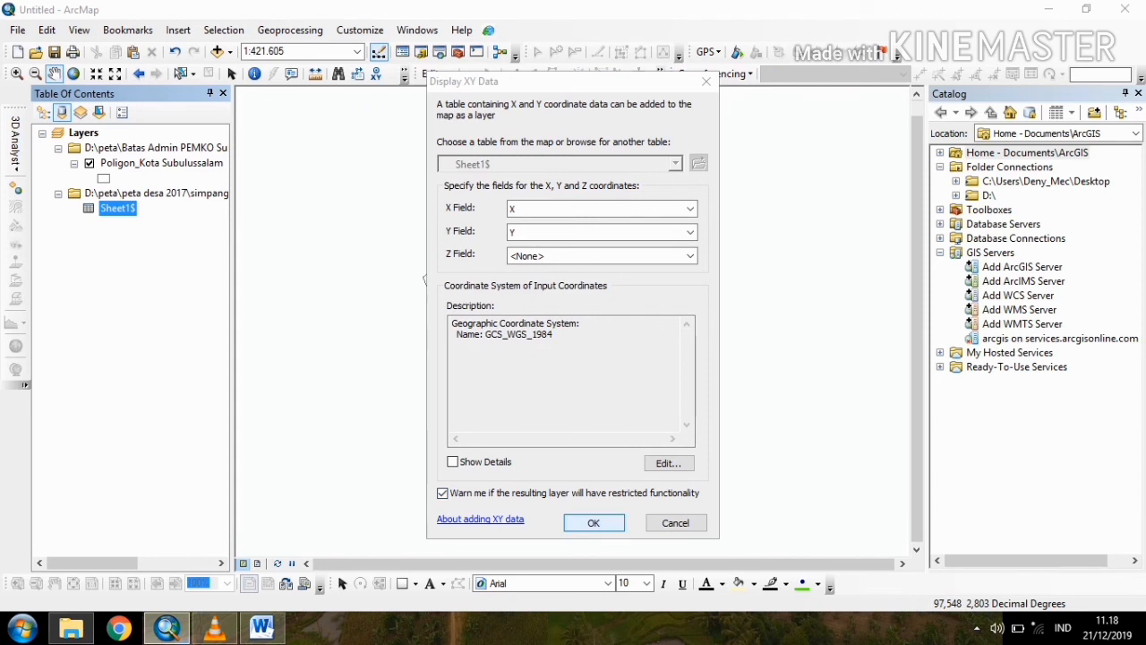
key(Return)
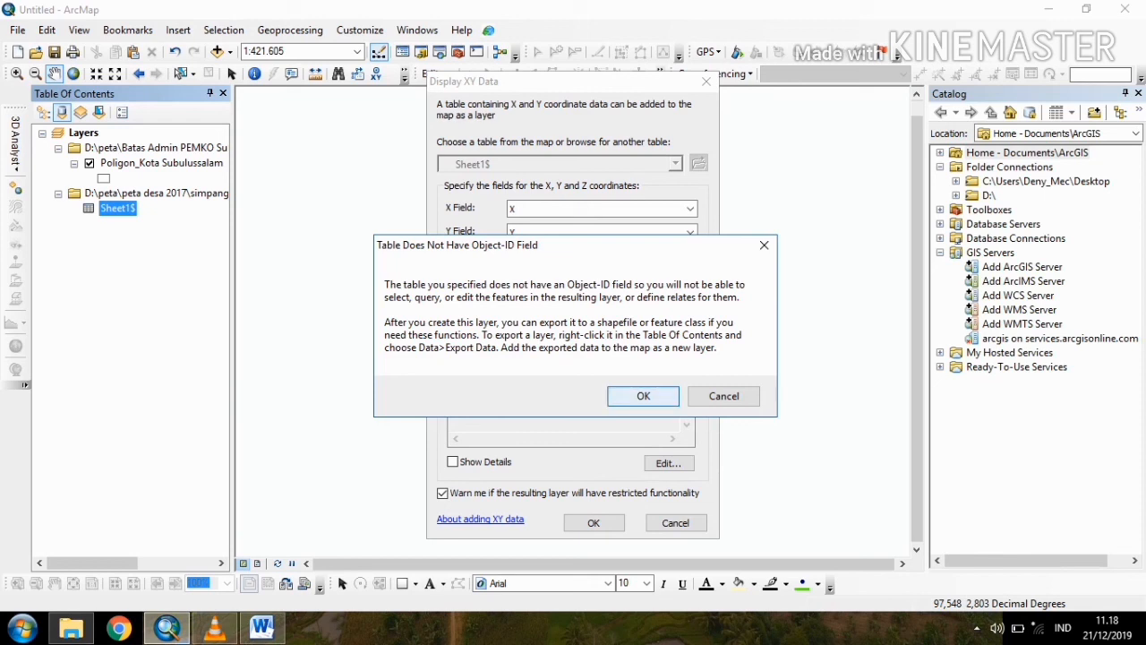
key(Return)
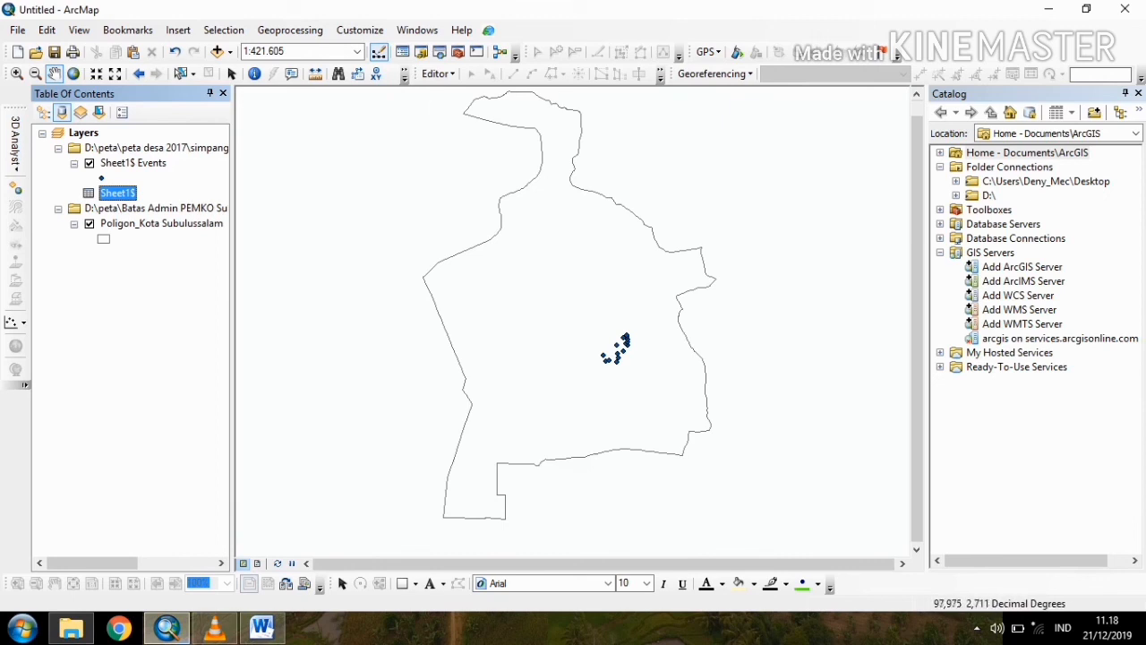
Change the symbol color of the Sheet1$ Events points to dark red
scroll(627, 354, up, 1)
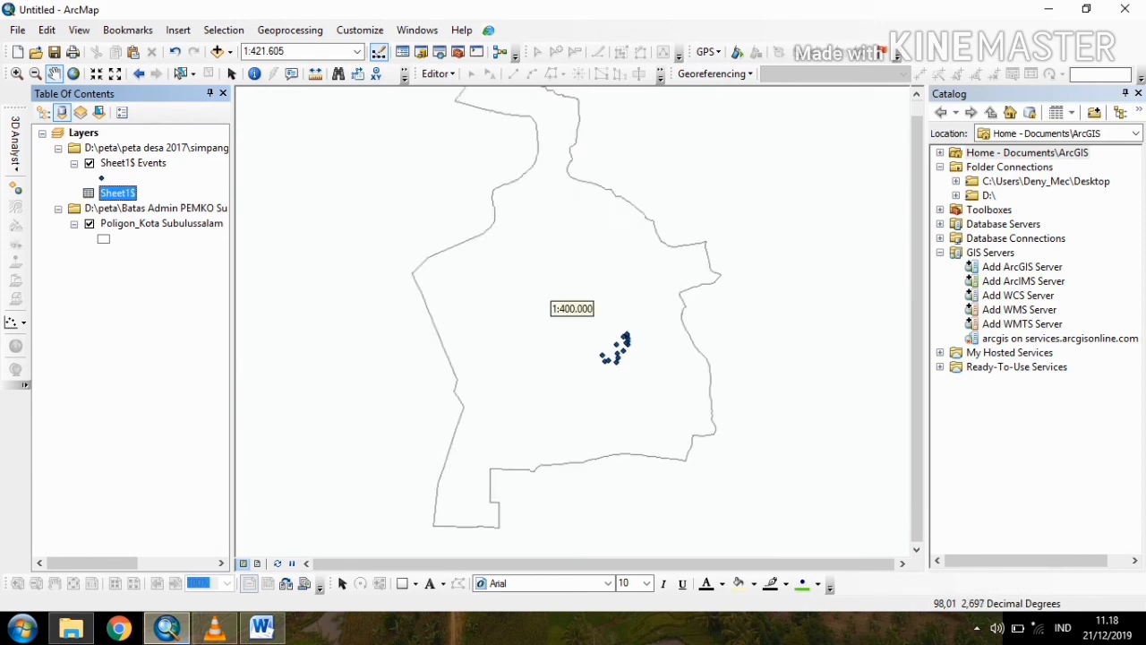
scroll(625, 359, up, 2)
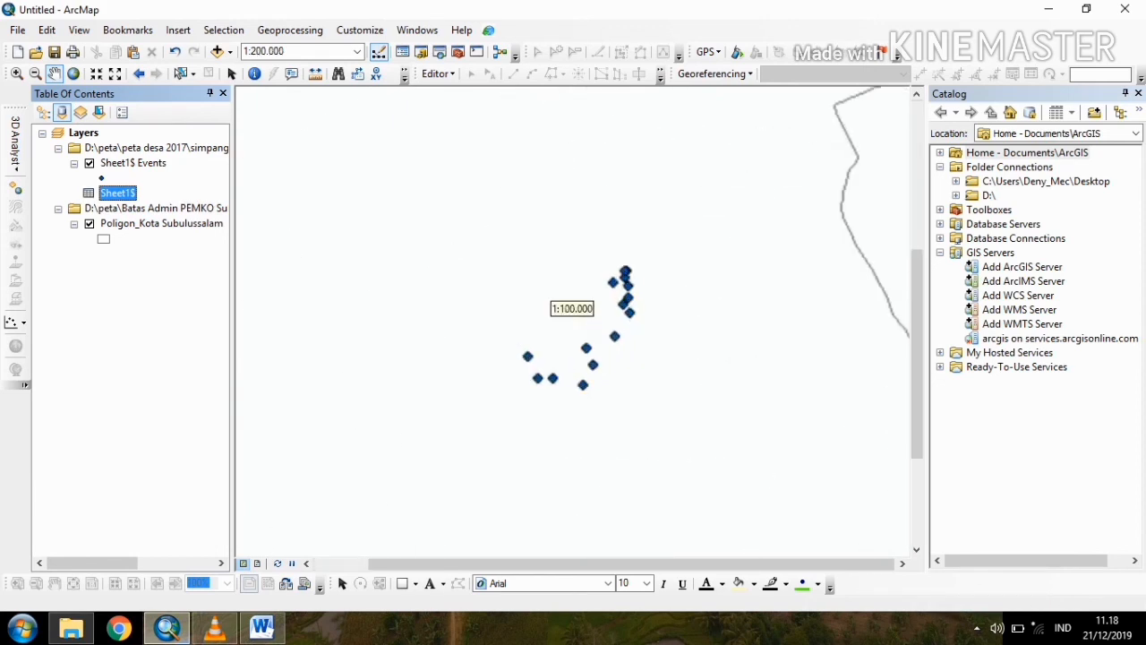
scroll(628, 357, up, 1)
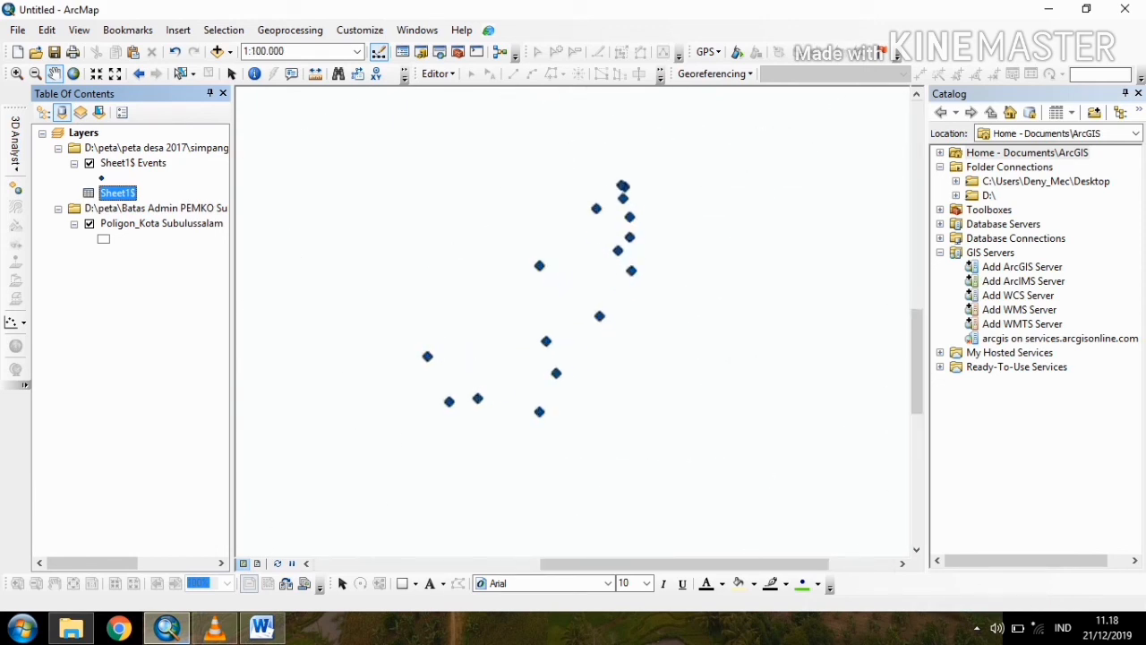
scroll(608, 339, up, 1)
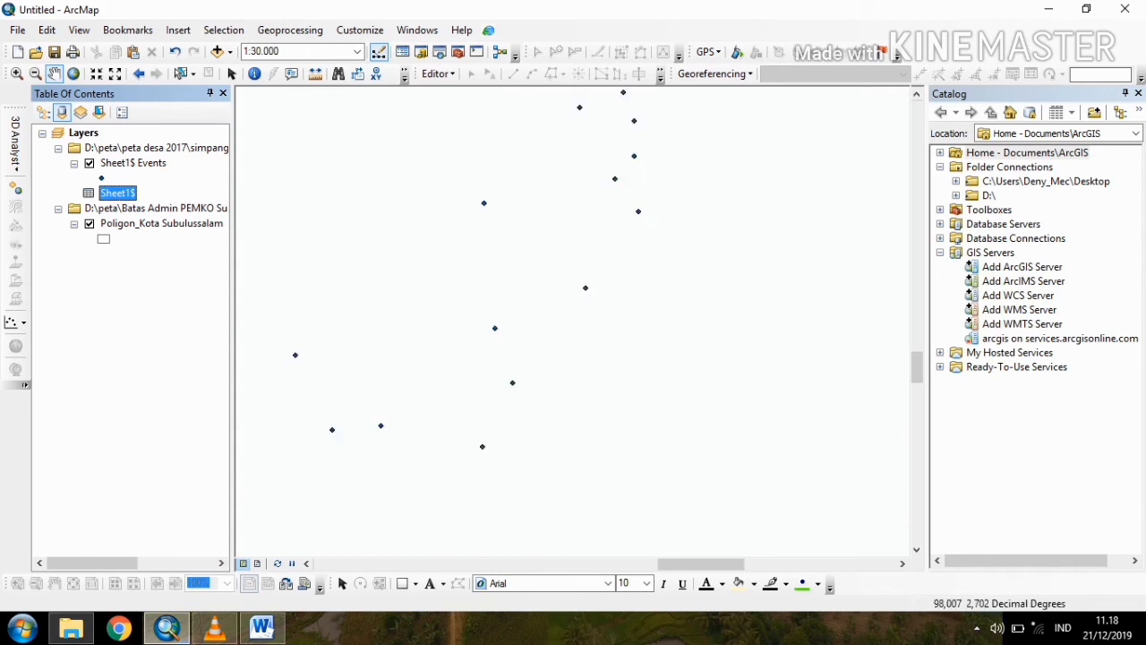
drag(608, 340, 699, 378)
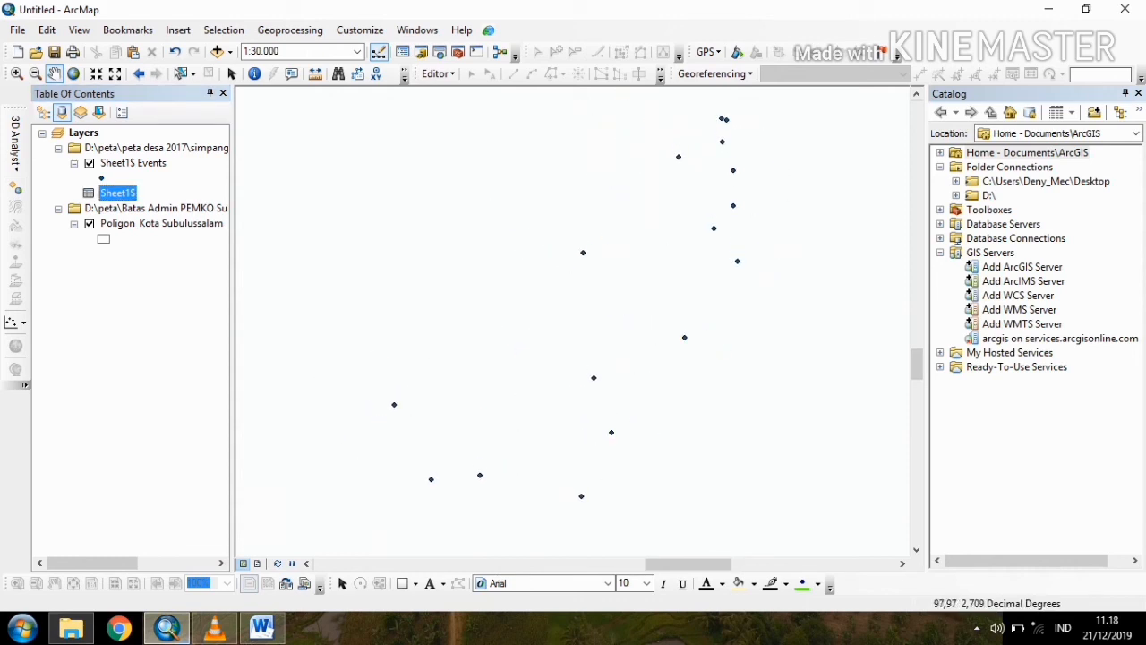
click(102, 178)
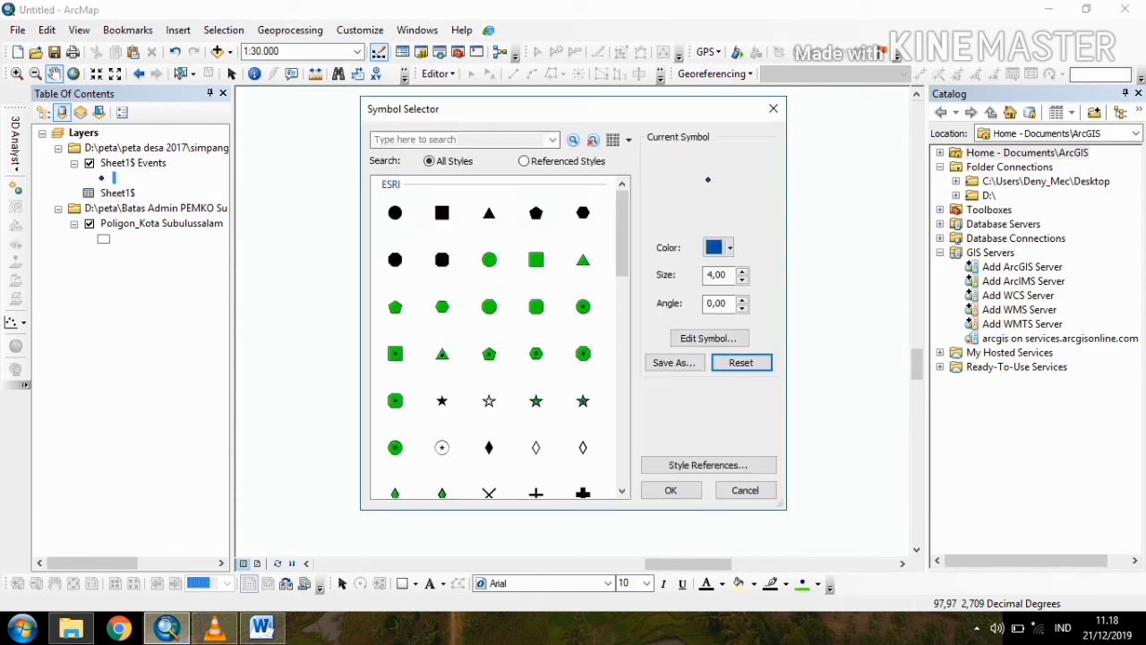
click(722, 247)
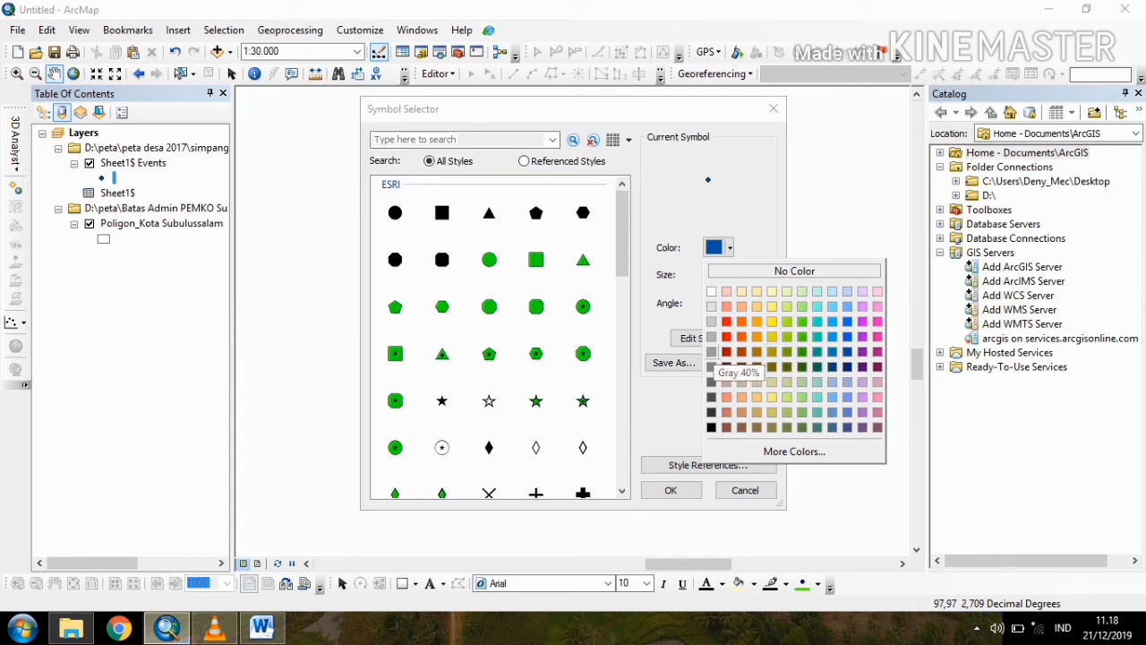
click(726, 350)
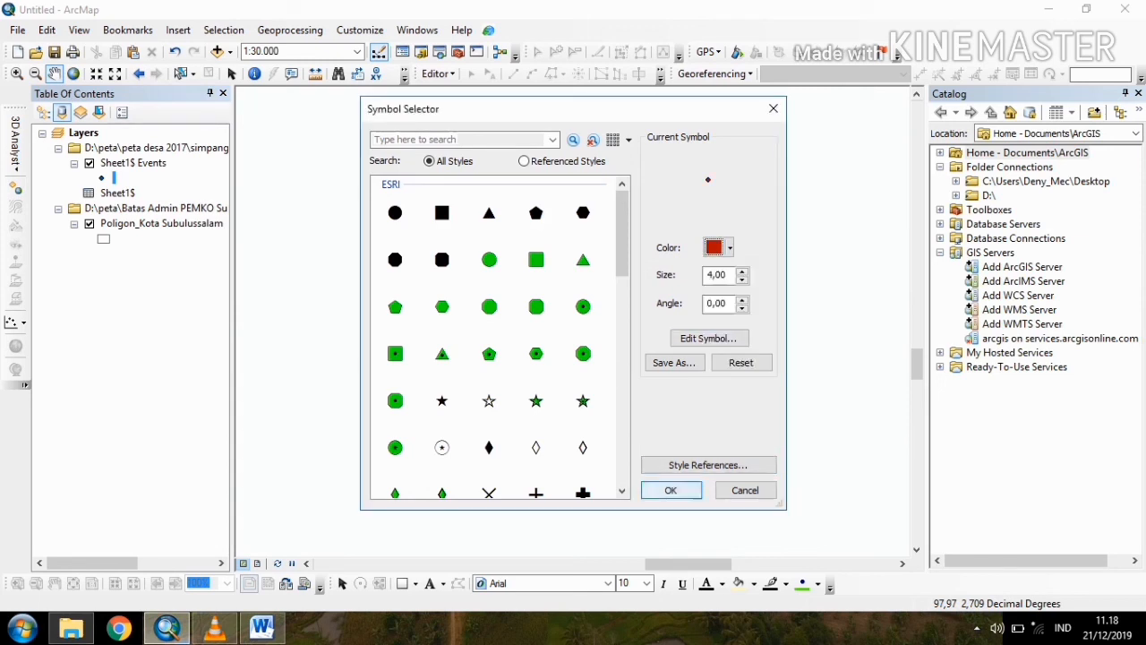
click(670, 490)
Label the features of the Sheet1$ Events layer and look over the labelled points on the map
drag(617, 358, 625, 402)
scroll(573, 308, up, 1)
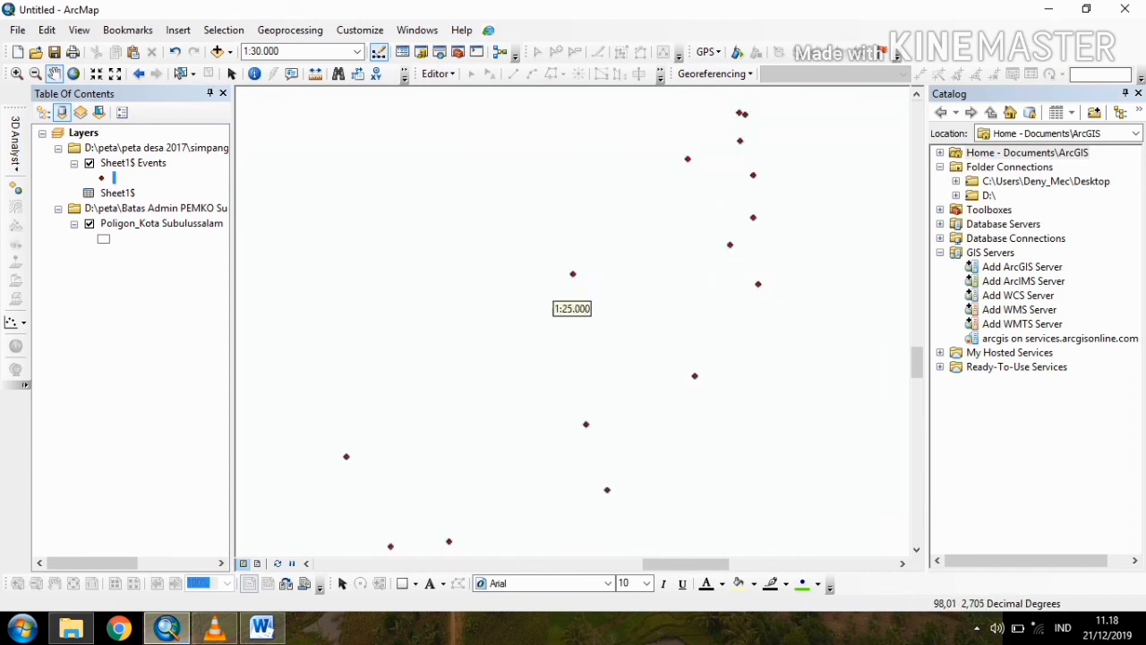
drag(573, 358, 586, 400)
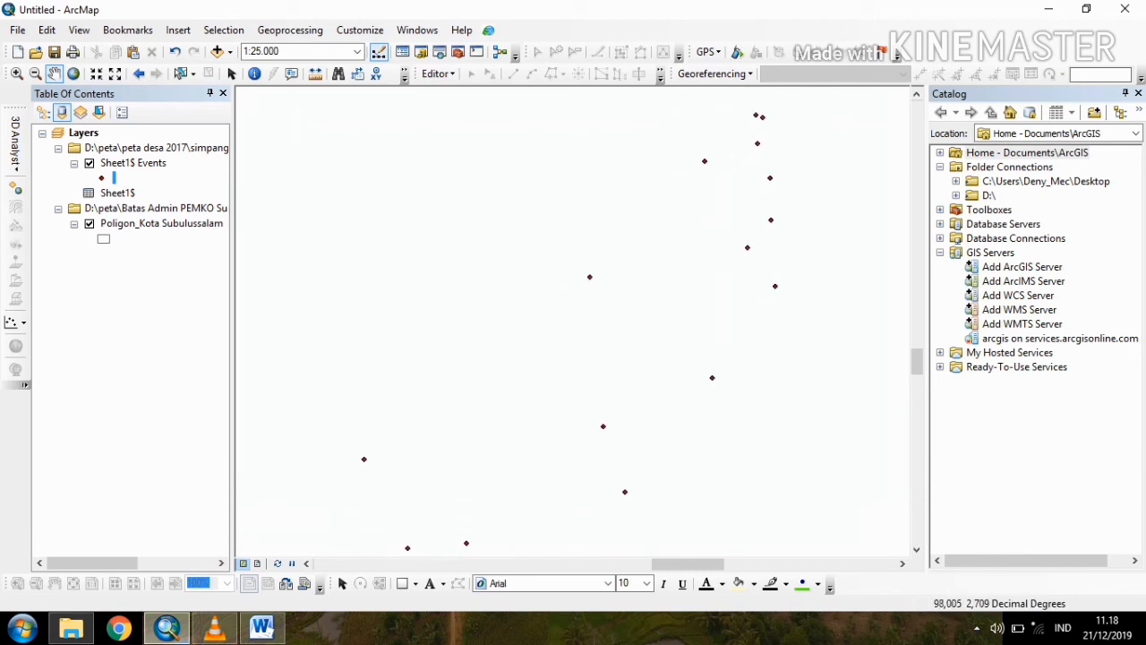
drag(573, 358, 584, 323)
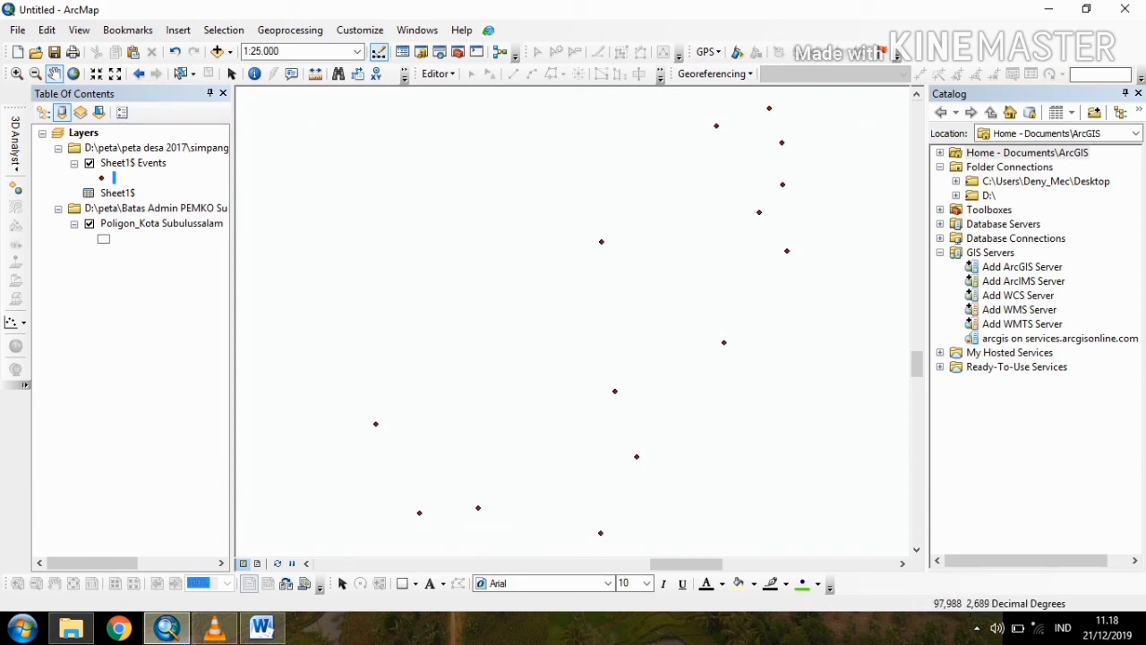
click(131, 163)
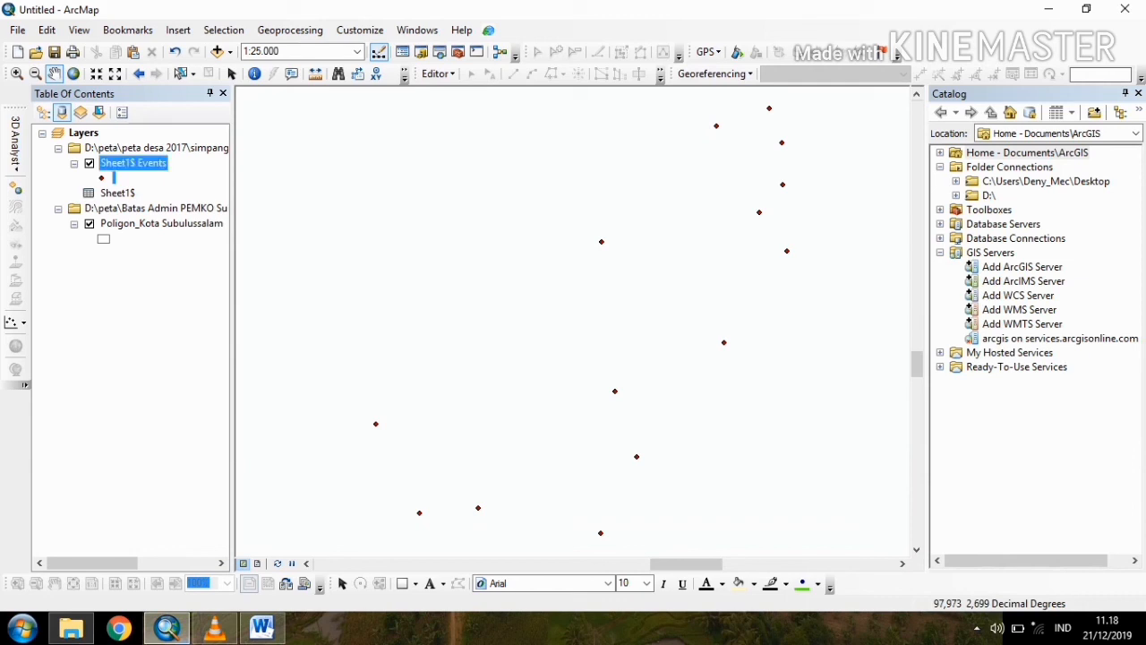
right_click(131, 163)
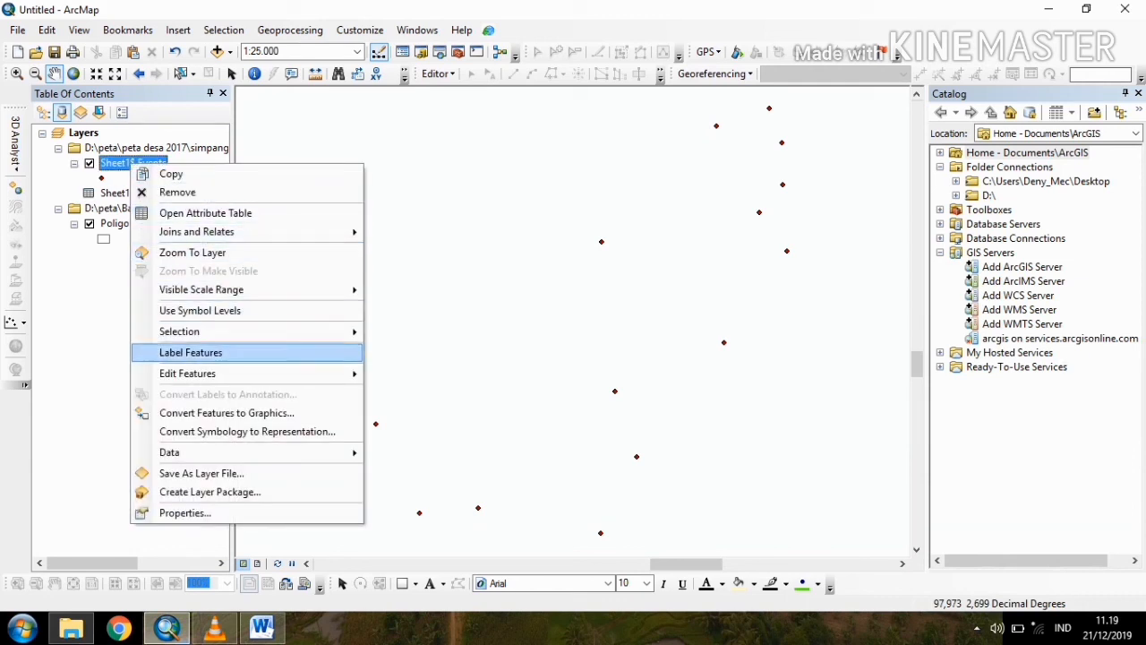
click(152, 352)
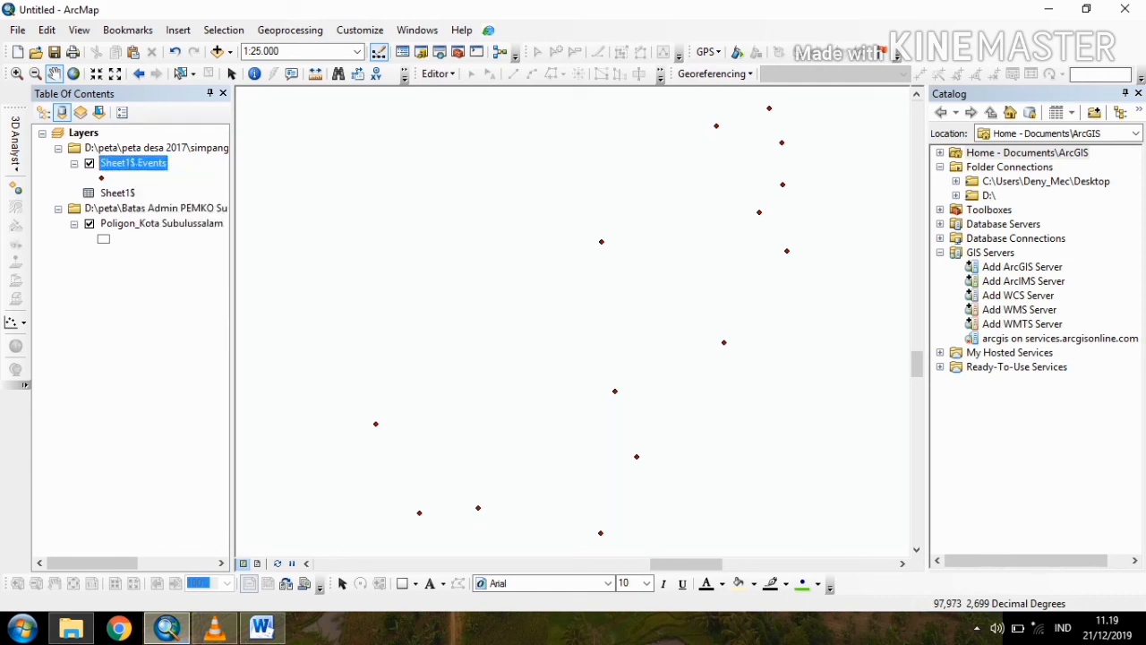
drag(579, 276, 573, 269)
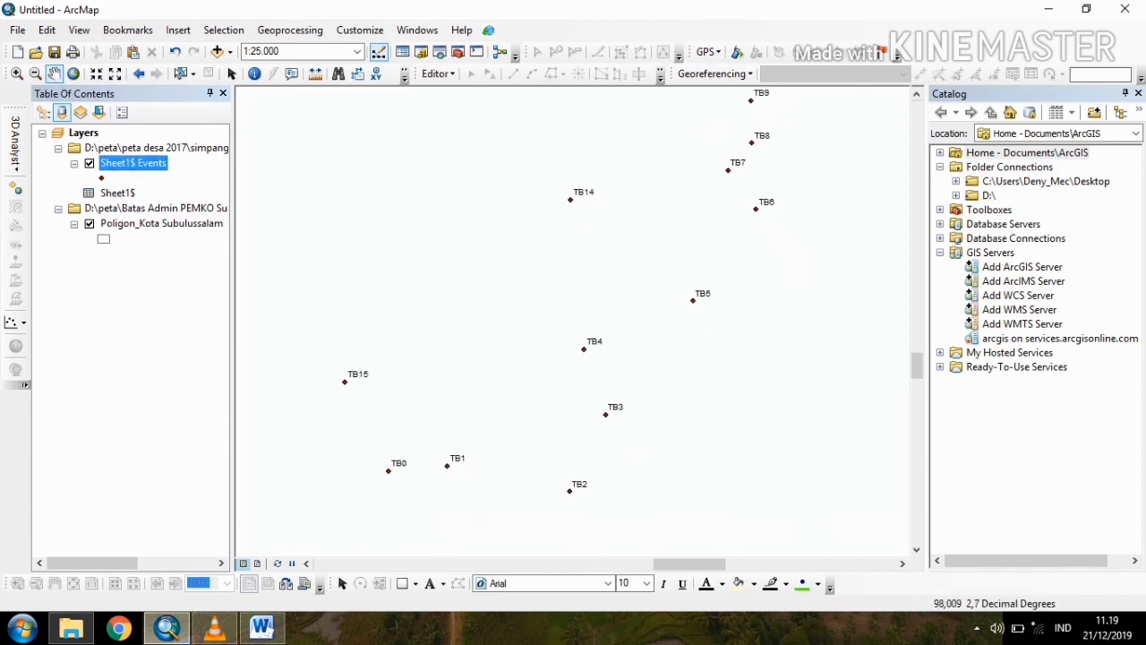
drag(519, 331, 552, 388)
drag(658, 279, 608, 277)
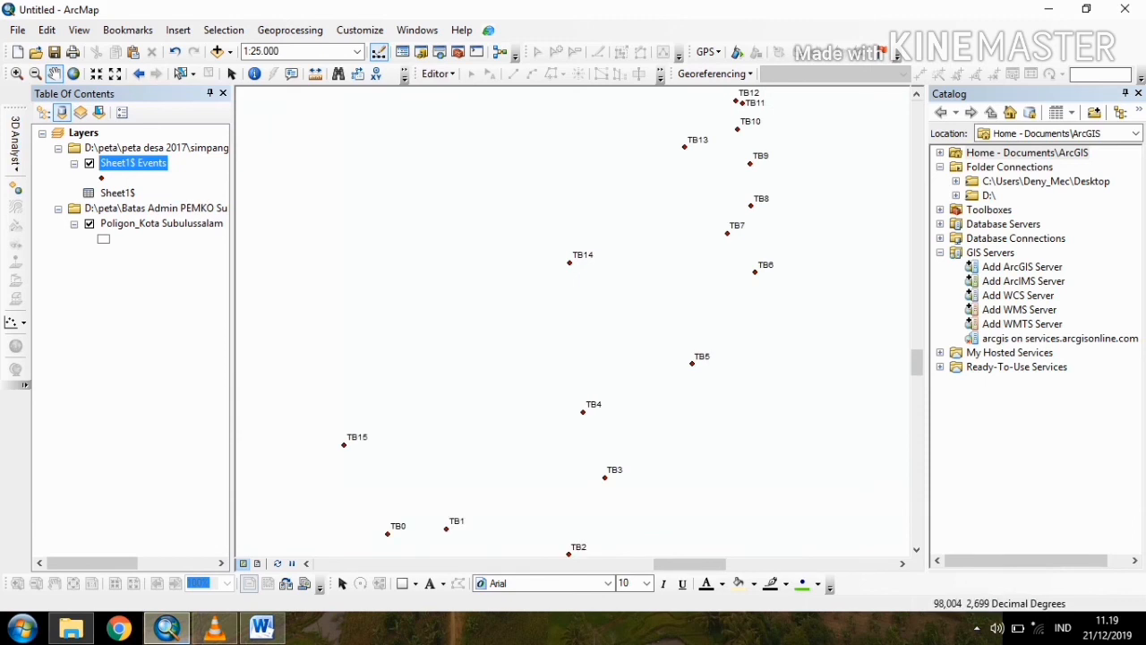
drag(573, 358, 551, 277)
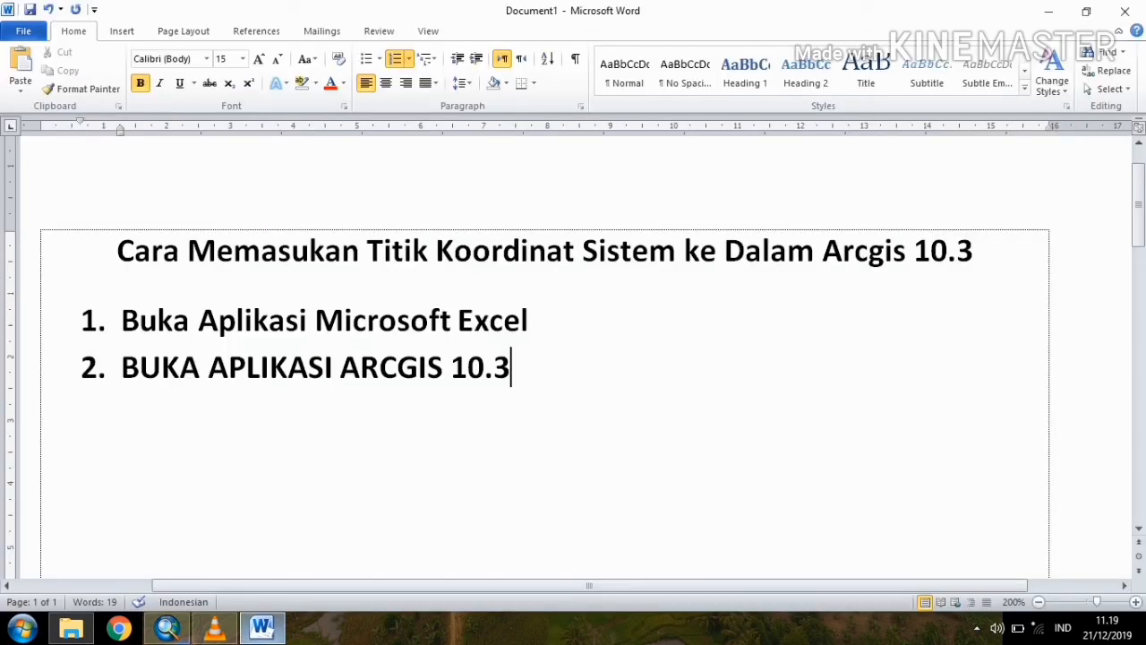
Switch to the Word document and add the third numbered item "SEKIAN DAN TERIMAKSIH SUDAH MENYAKSIKAN"
click(262, 628)
key(Return)
text(SE)
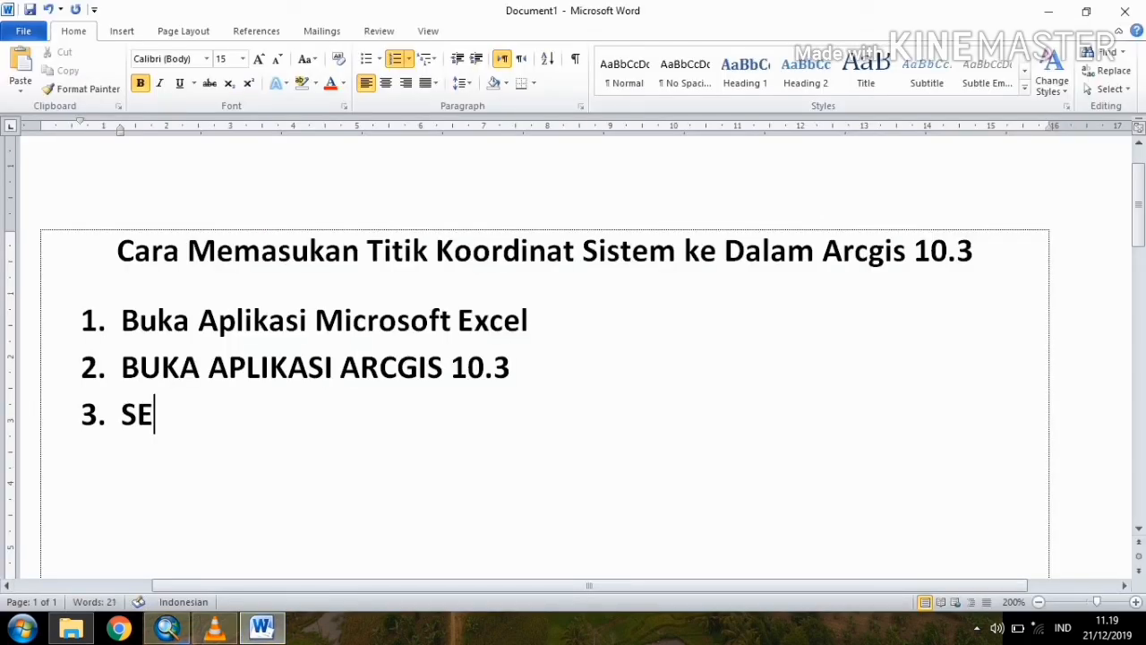
text(KIAN D)
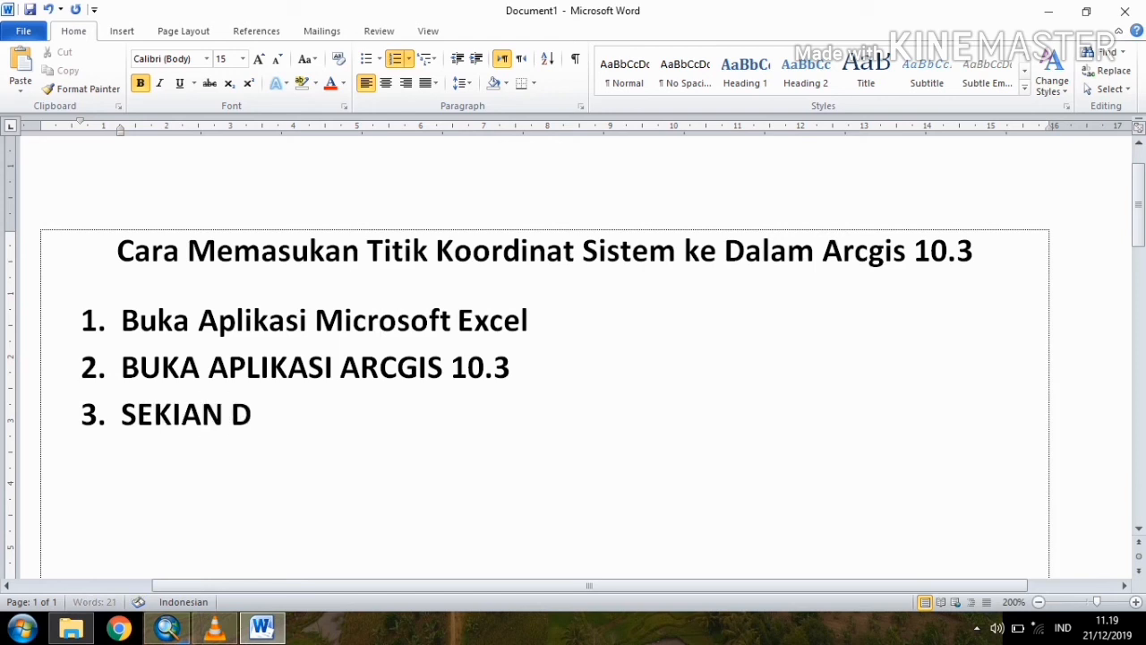
text(AN TERIMA)
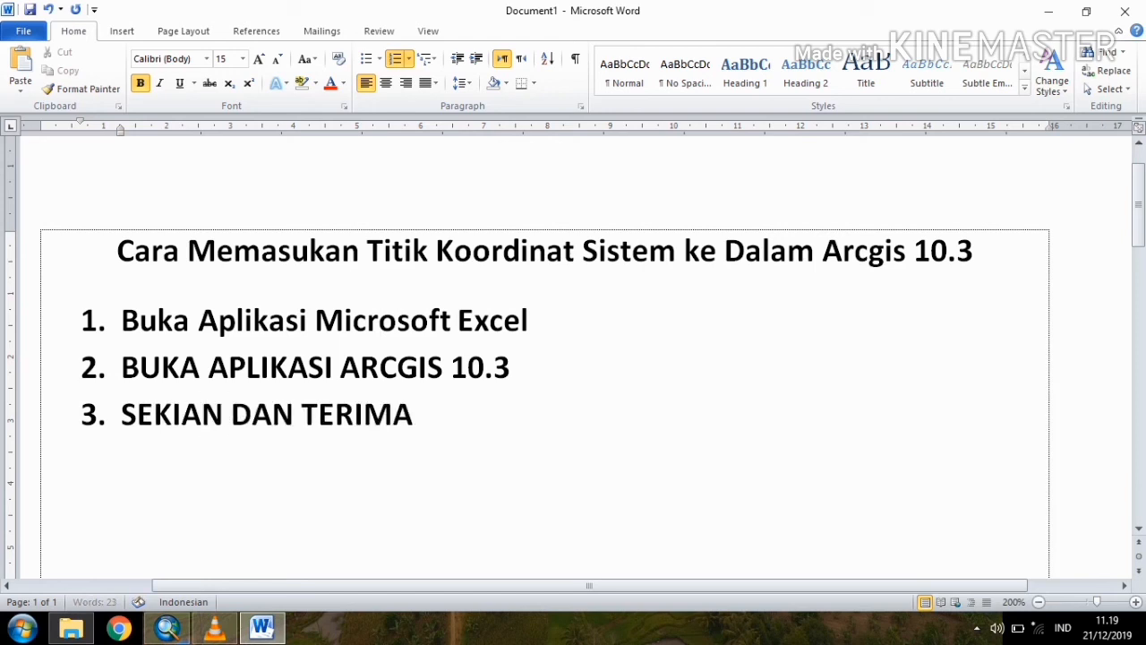
text(KSIH SUD)
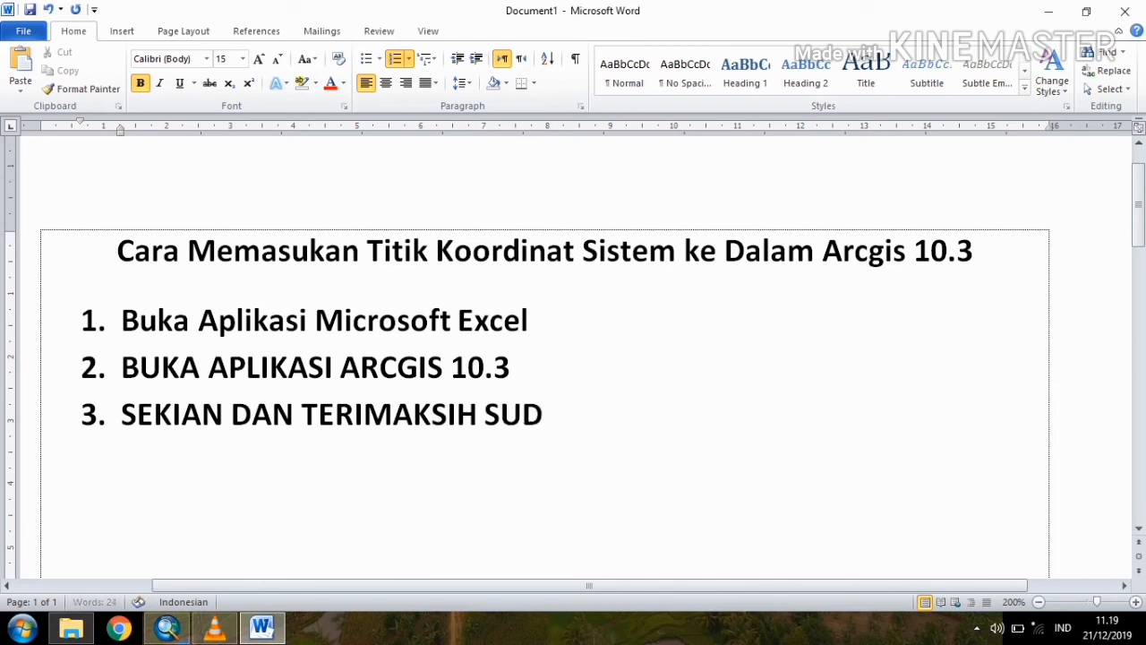
text(AH MENYAKSIKAN)
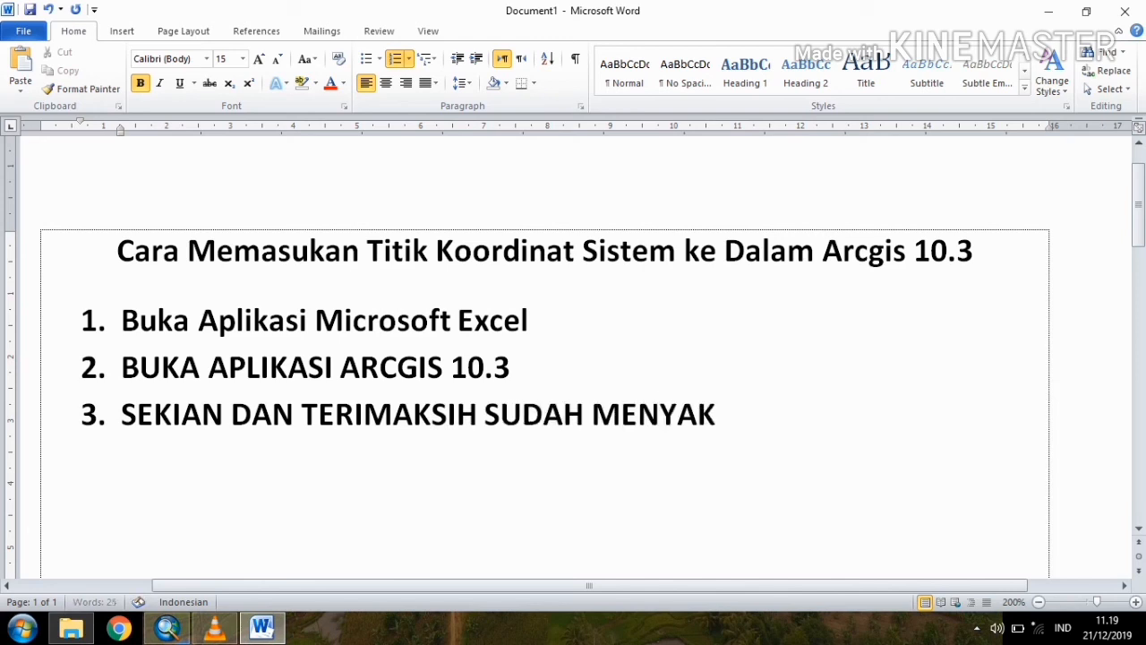